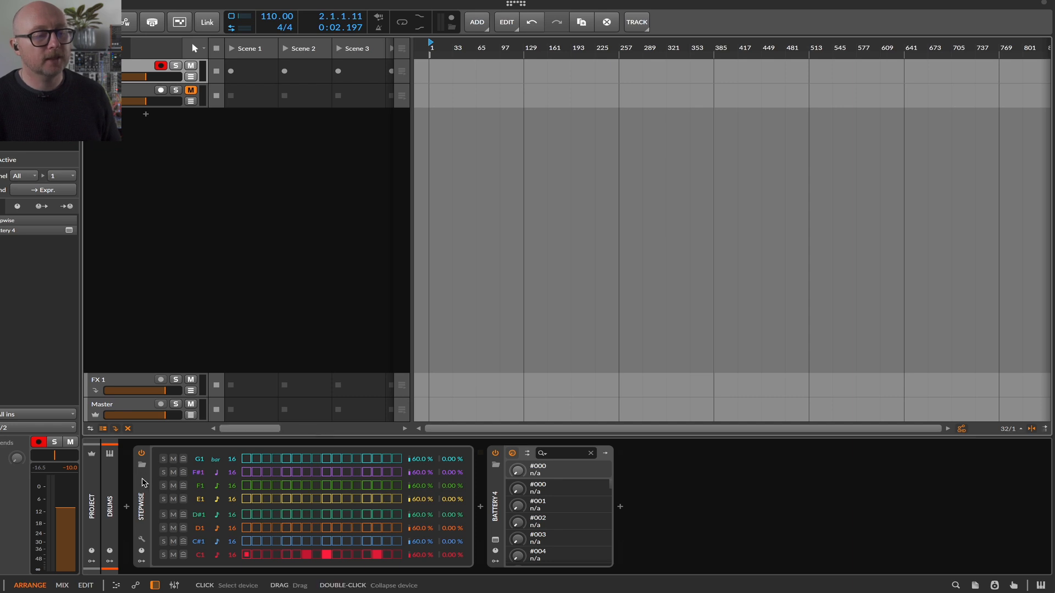
# - Open the Battery 4 plug-in window, position it clear of the device chain and start playback
pyautogui.click(142, 493)
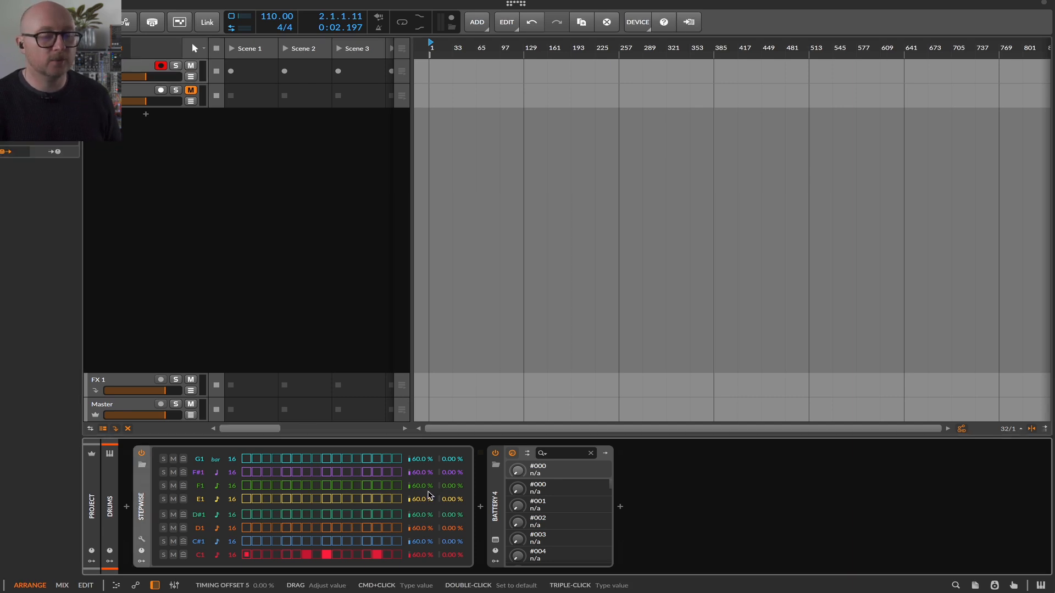
pyautogui.click(495, 518)
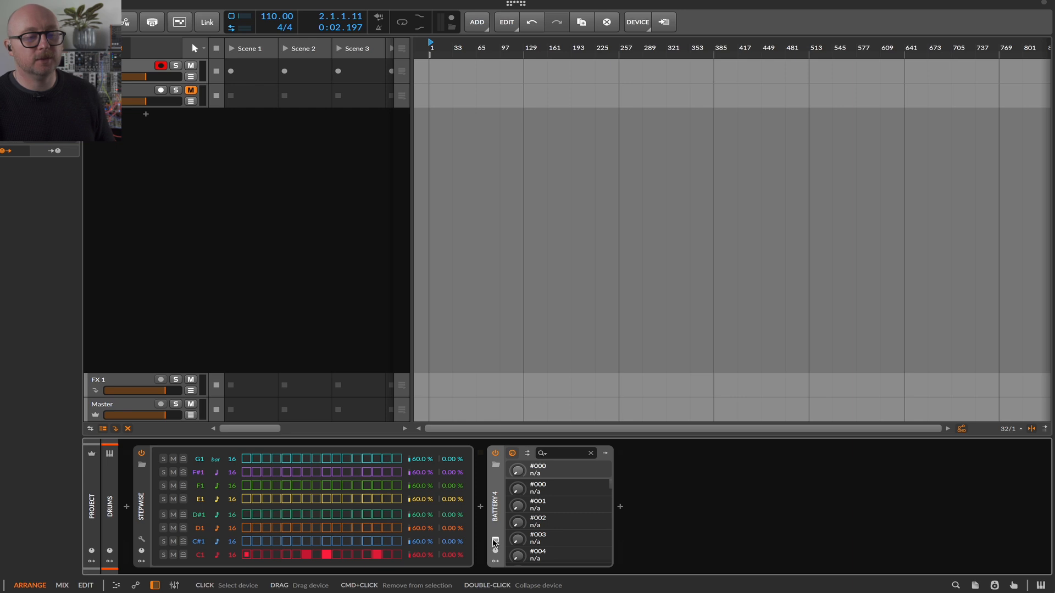
pyautogui.click(495, 540)
pyautogui.moveTo(488, 96); pyautogui.dragTo(472, 38)
pyautogui.press('space')
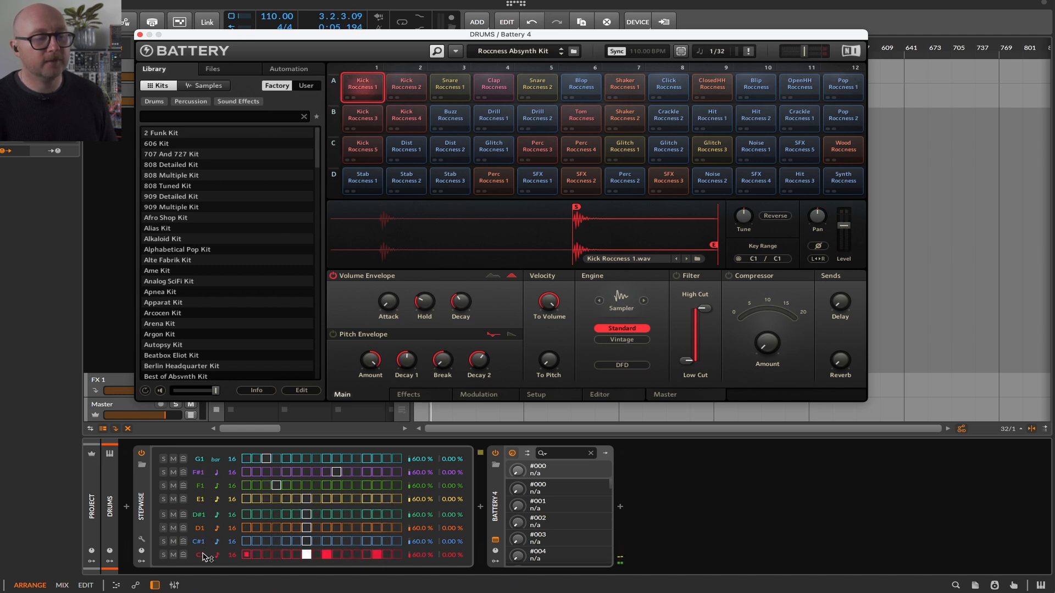
# - Fill the whole C1 lane in Stepwise with steps, and clear every step except the first
pyautogui.click(247, 555)
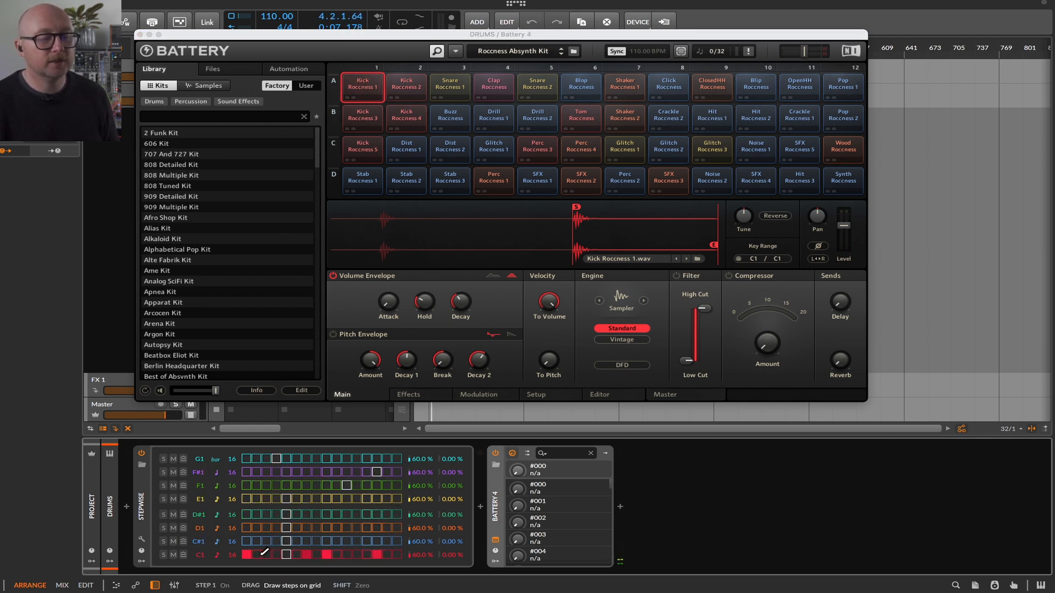
pyautogui.moveTo(264, 551); pyautogui.dragTo(400, 554)
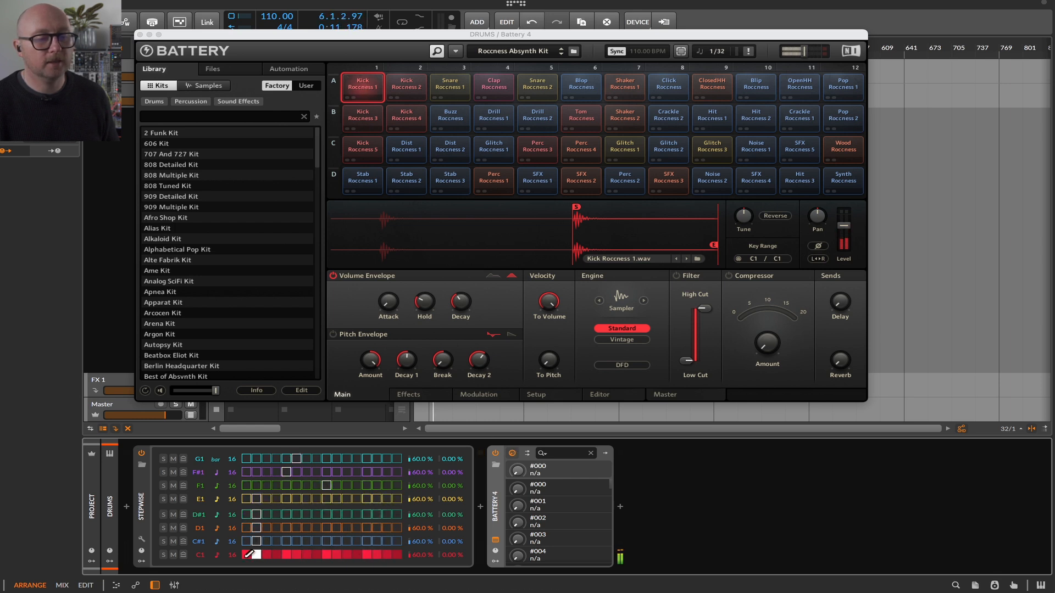
pyautogui.moveTo(257, 554); pyautogui.dragTo(397, 554)
# - Add steps 4, 6, 11, 13 and 14 to the C1 lane of Stepwise
pyautogui.click(296, 556)
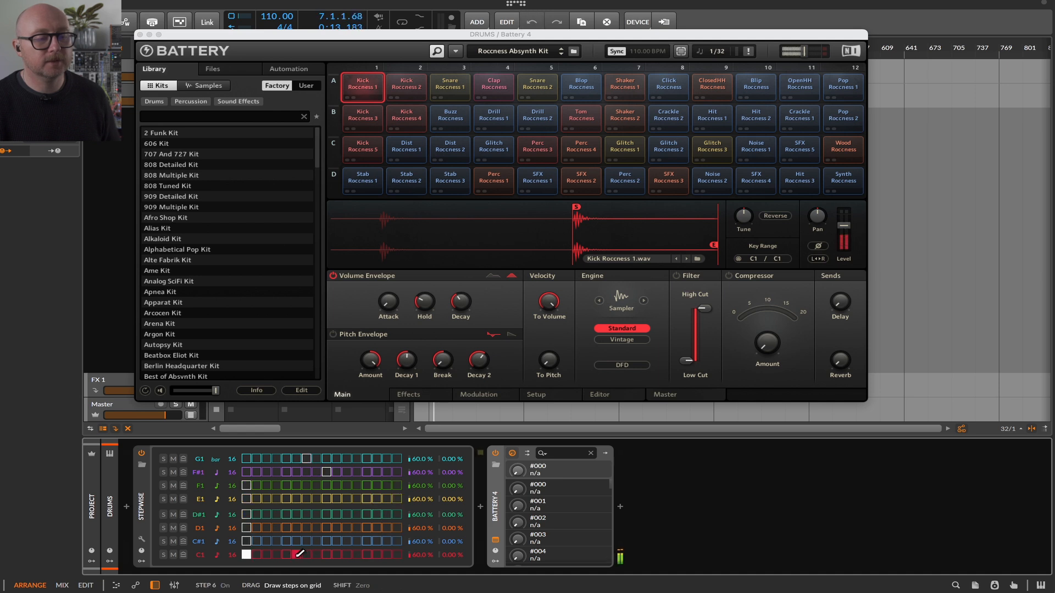
pyautogui.click(277, 555)
pyautogui.click(347, 556)
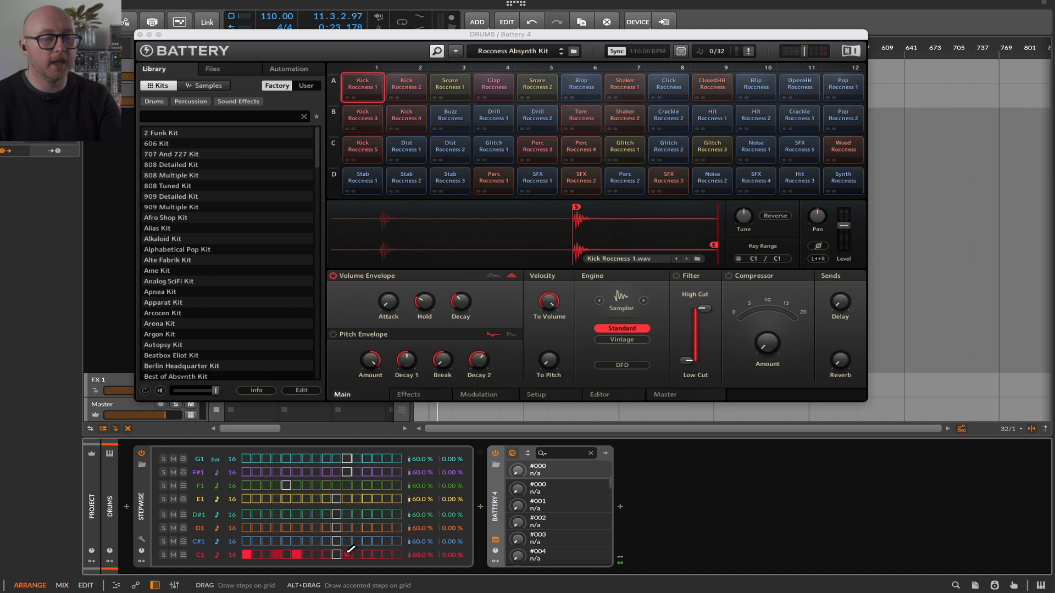
pyautogui.moveTo(366, 555); pyautogui.dragTo(377, 554)
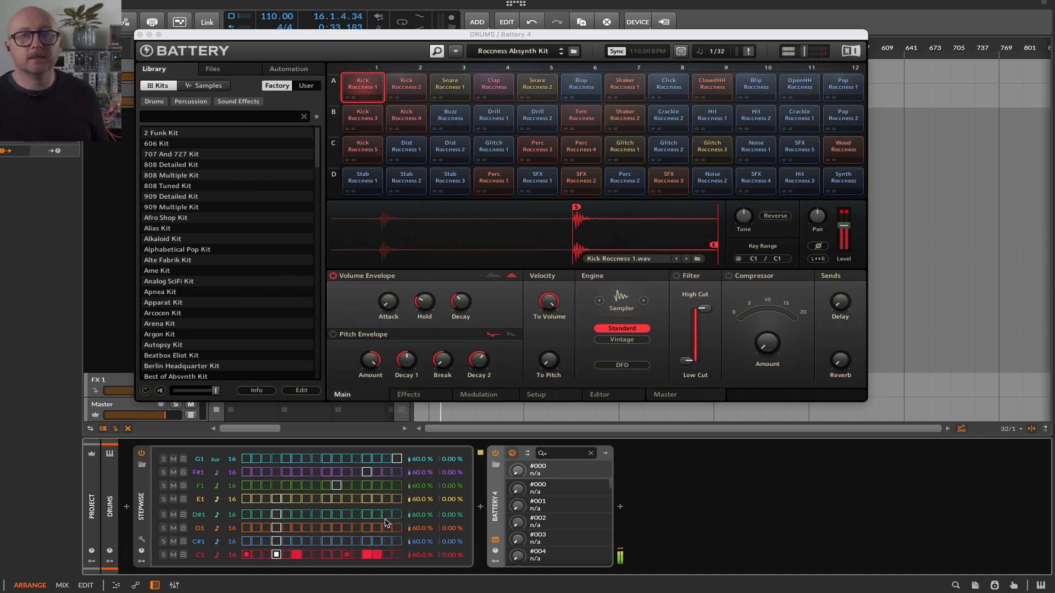
# - Add steps 2, 6 and 14 on the C#1 lane and steps 5, 9 and 14 on the D1 lane
pyautogui.click(256, 541)
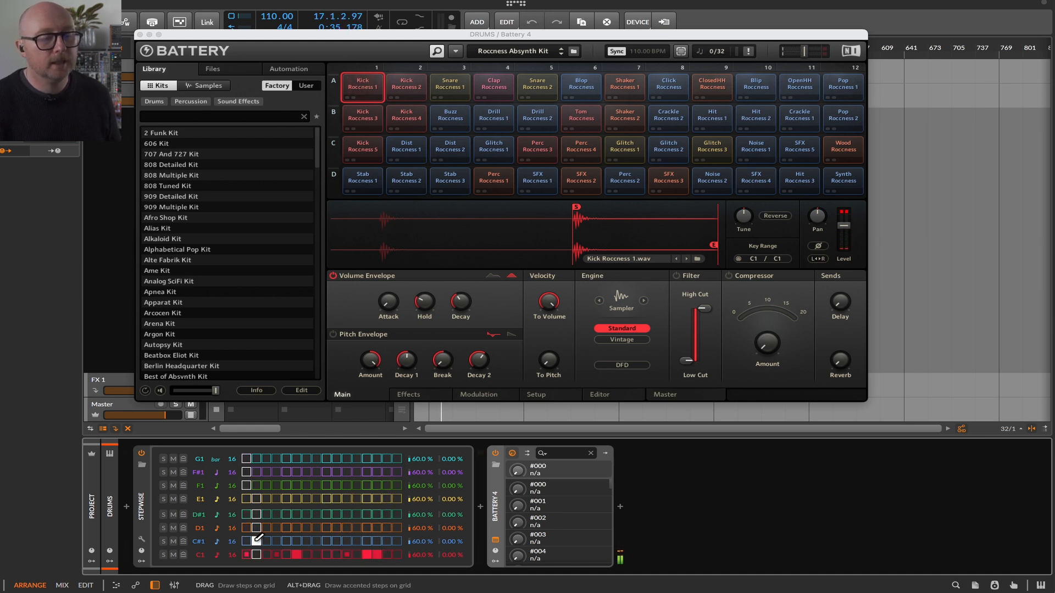
pyautogui.click(326, 527)
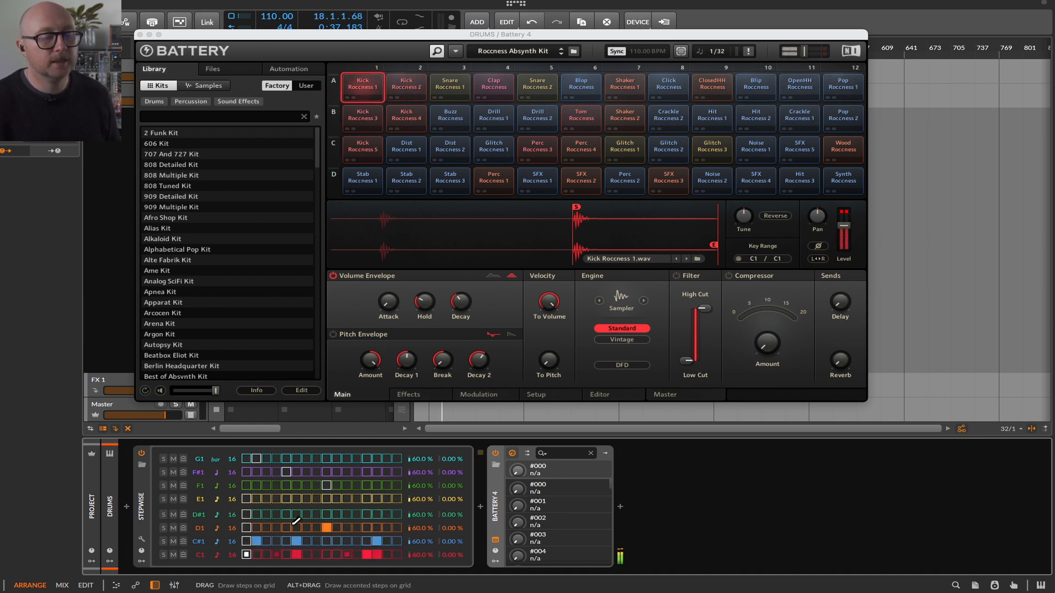
pyautogui.click(377, 527)
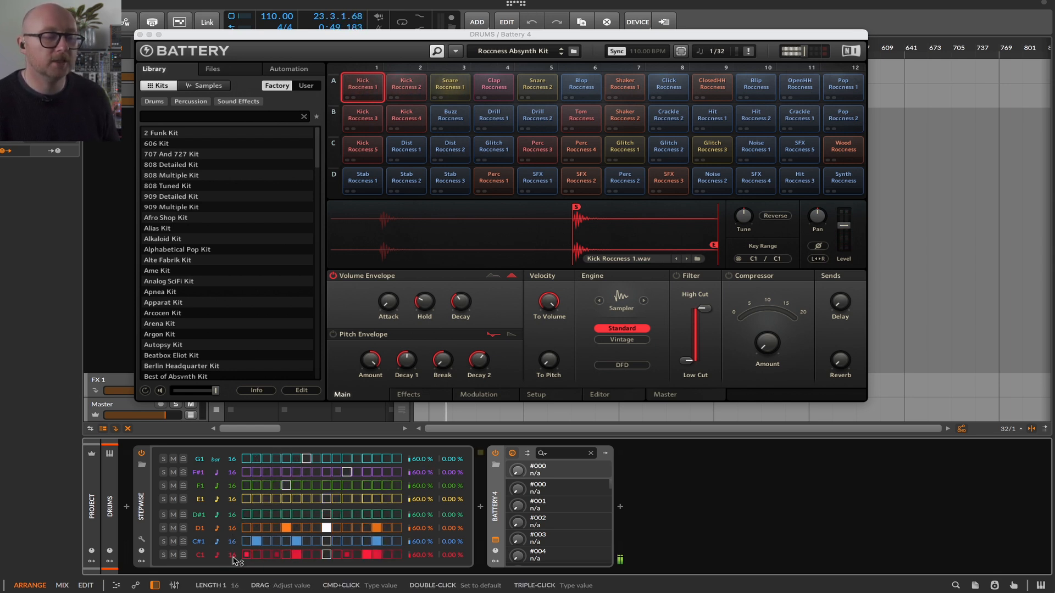
# - Examine the note-rate options available for the C1 and D1 lanes
pyautogui.click(216, 556)
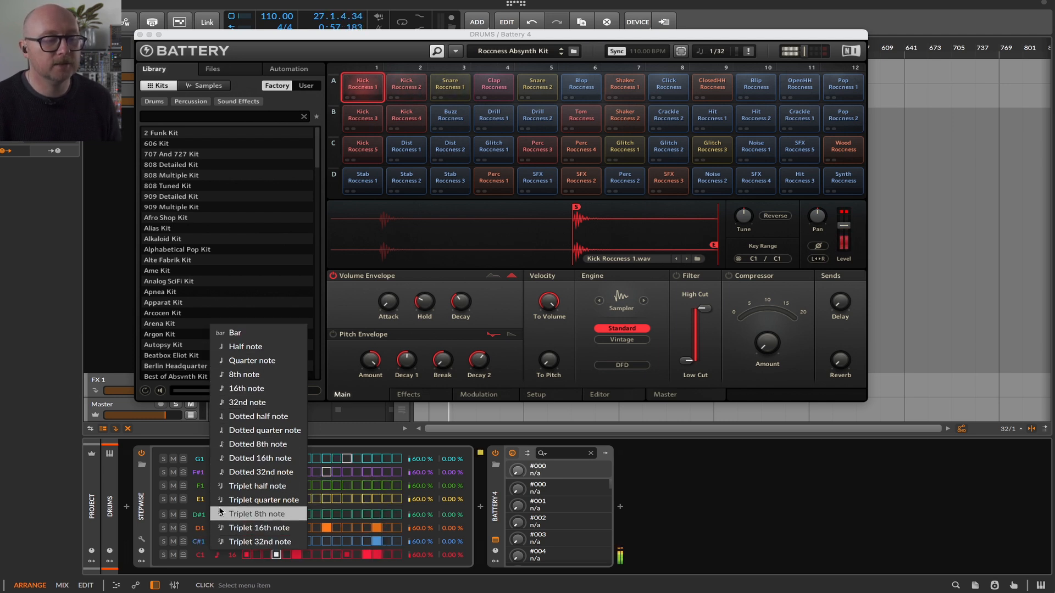
pyautogui.click(255, 388)
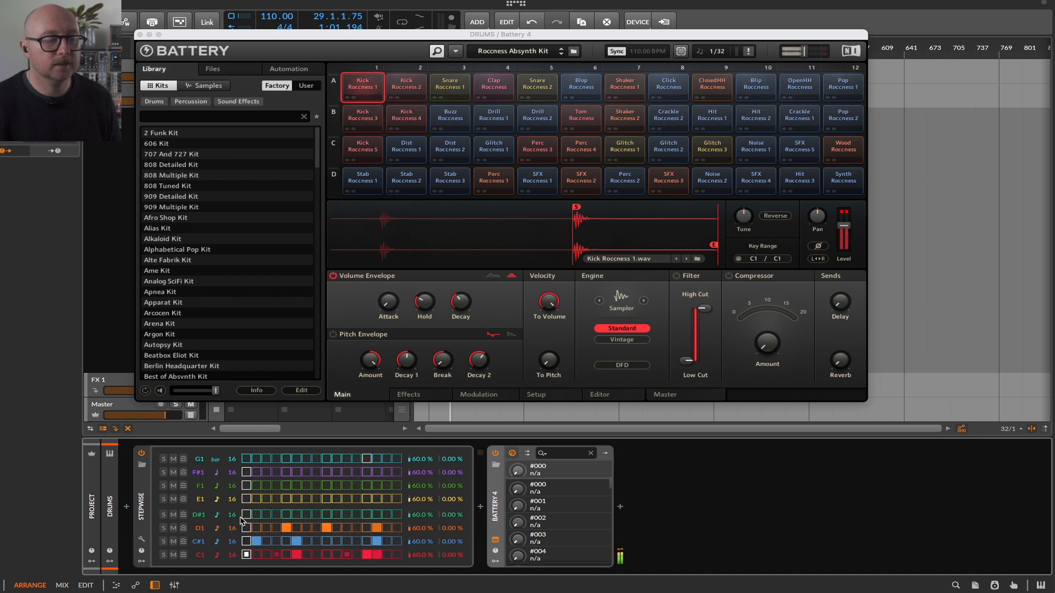
pyautogui.click(220, 528)
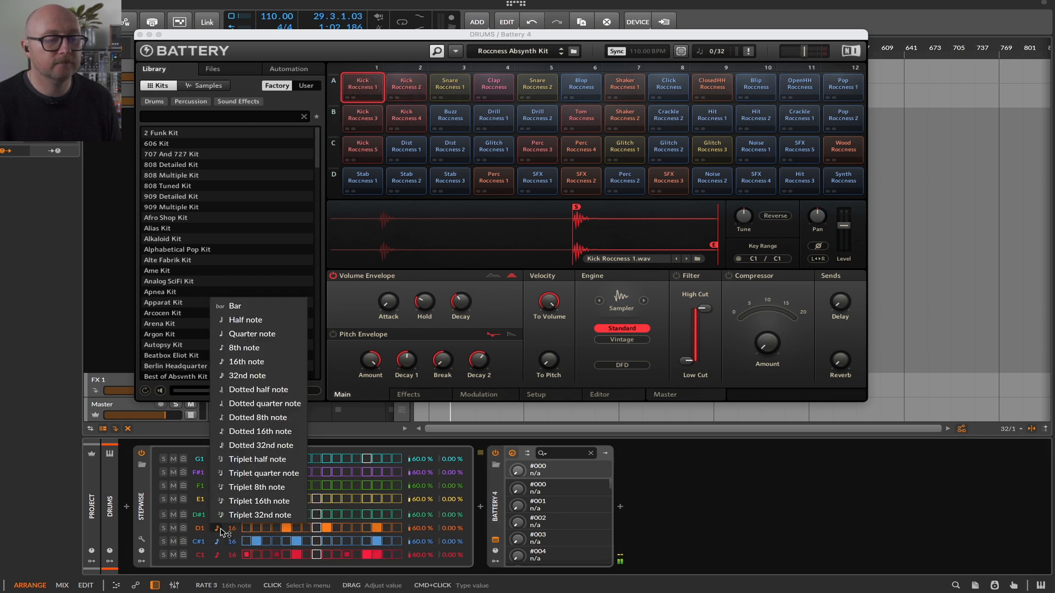
pyautogui.click(250, 350)
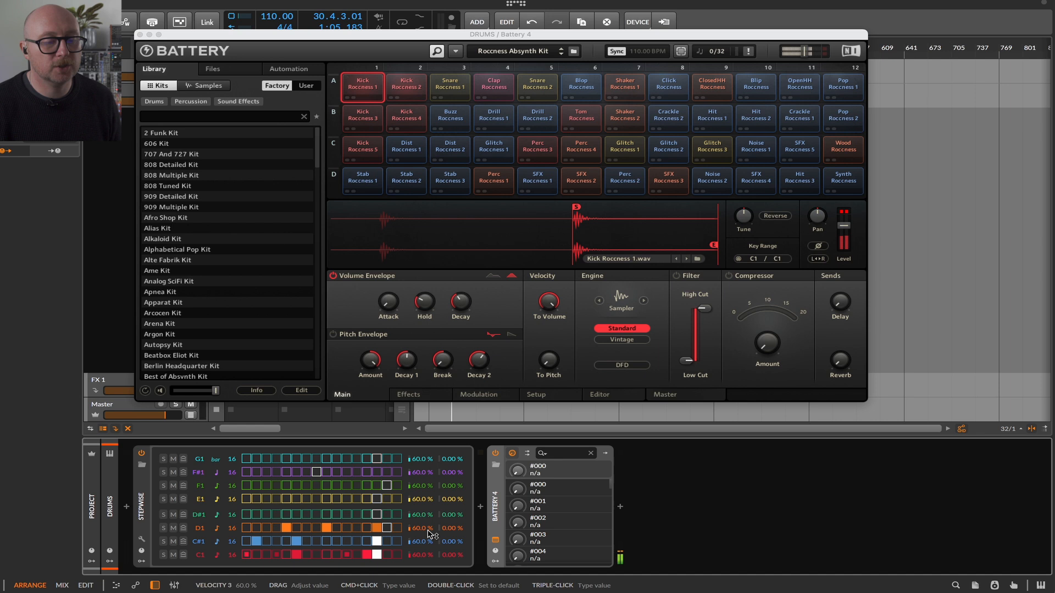
# - Set the lane lengths to 13 for D1, 10 for C#1 and 12 for E1, and add D#1 steps 2, 4, 7, 12 and 14
pyautogui.moveTo(232, 529); pyautogui.dragTo(232, 541)
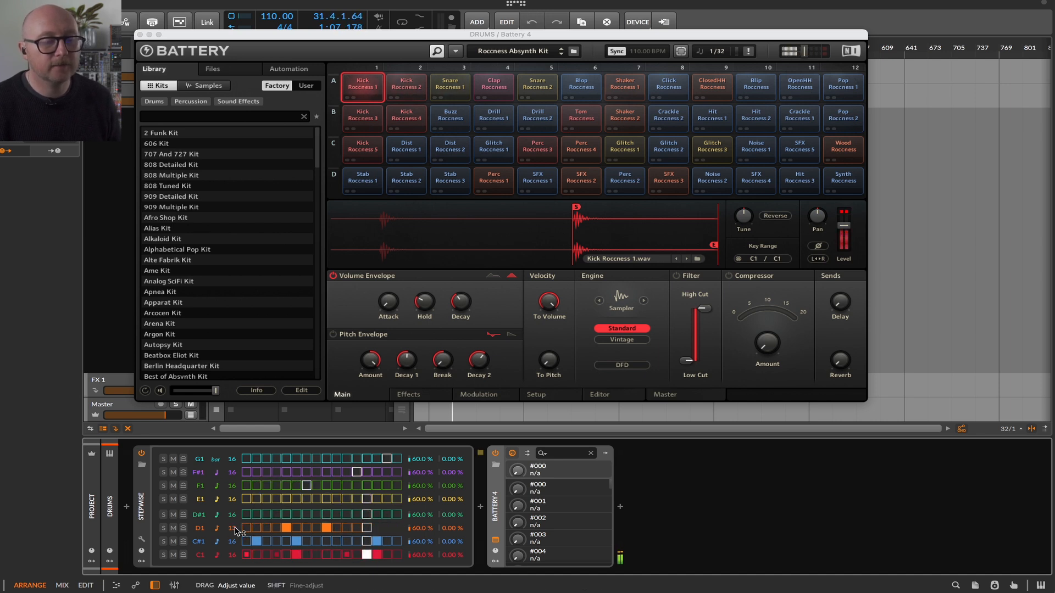
pyautogui.moveTo(232, 499); pyautogui.dragTo(233, 552)
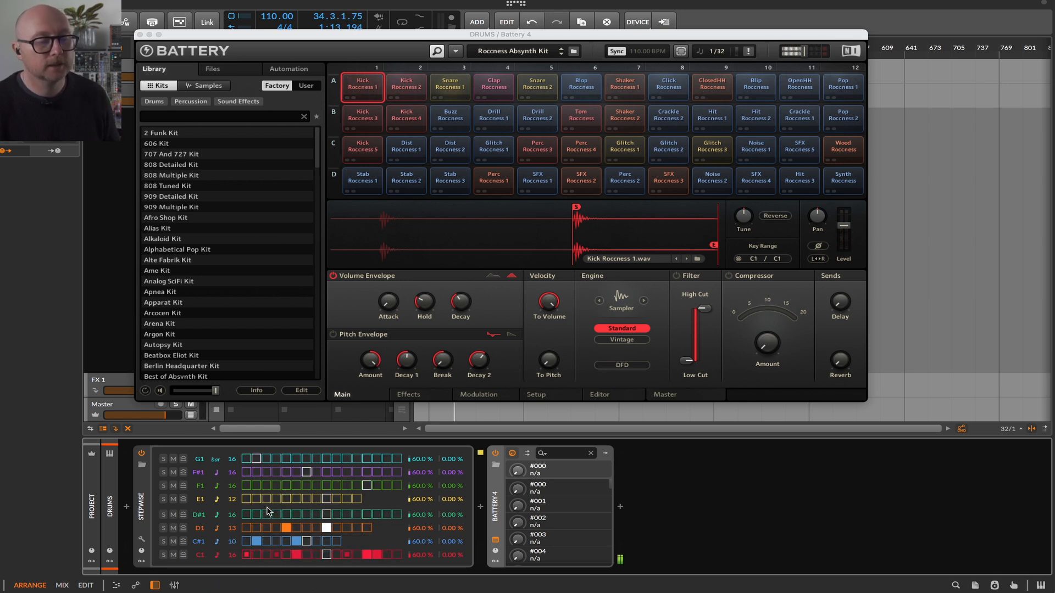
pyautogui.moveTo(257, 509); pyautogui.dragTo(308, 509)
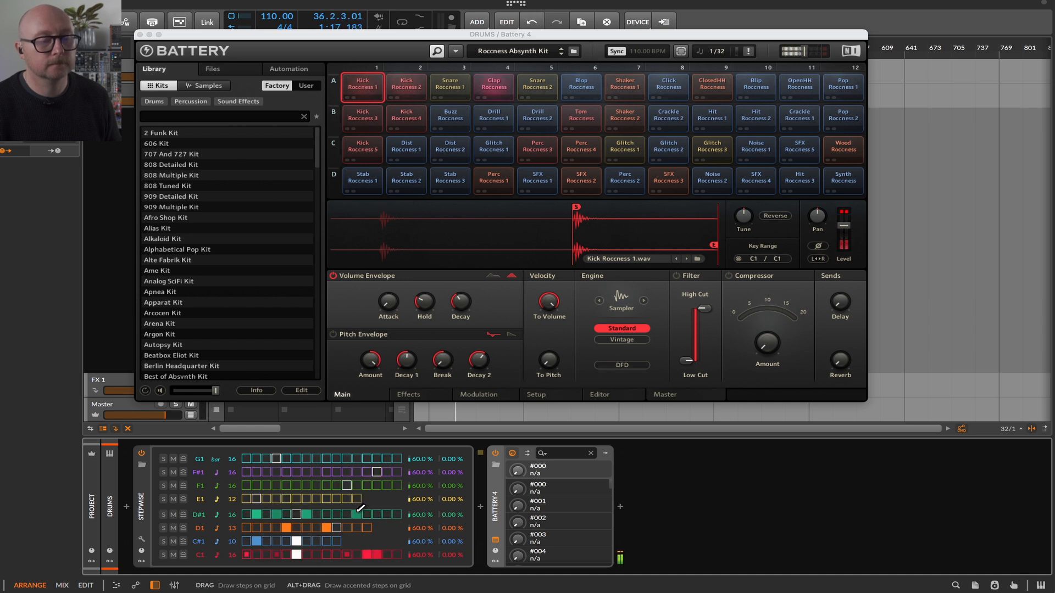
pyautogui.click(376, 514)
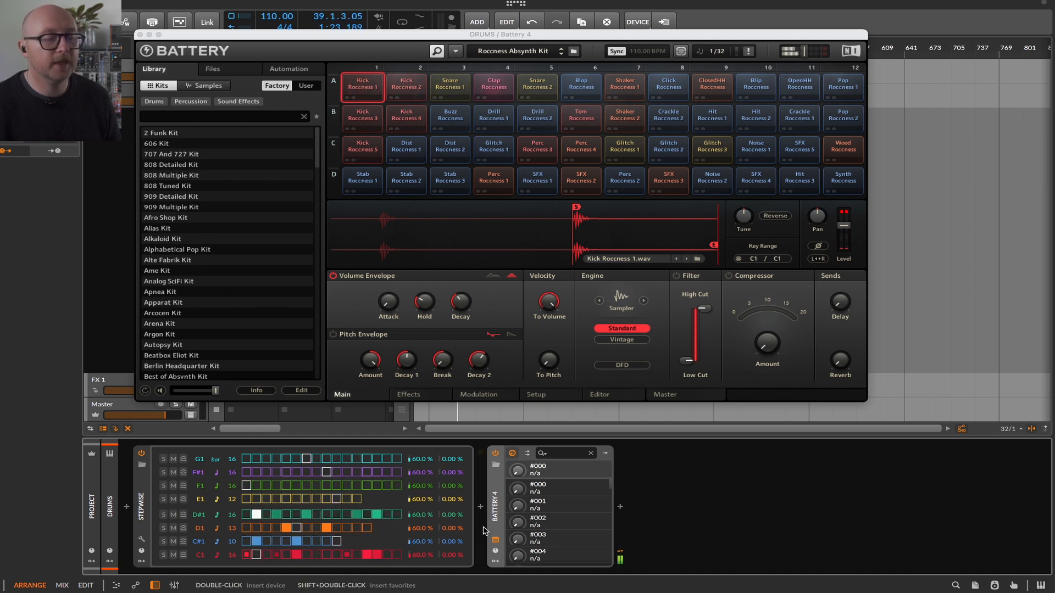
# - Solo the C#1 lane in Stepwise and turn the solo off again
pyautogui.click(165, 542)
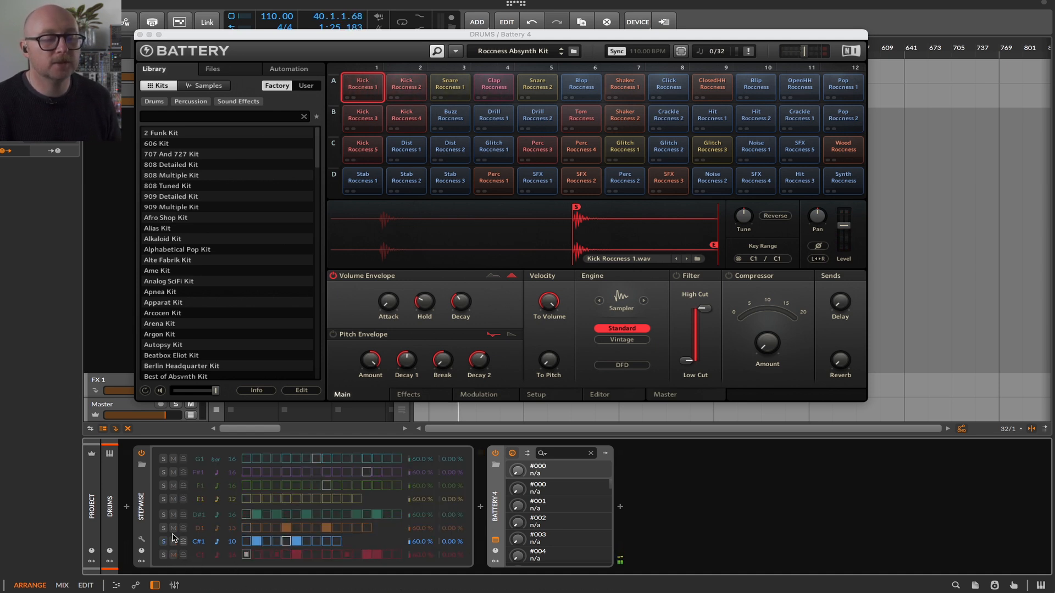
pyautogui.click(164, 542)
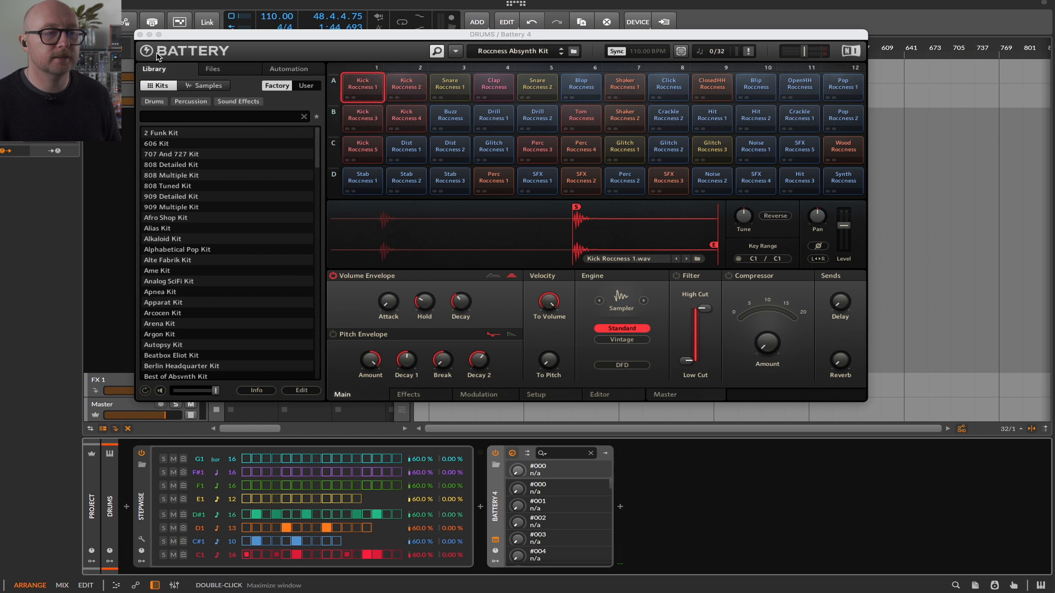
# - Close the Battery window and switch to the SYNTH 1 track, unmuting it and muting the DRUMS track
pyautogui.click(140, 34)
pyautogui.click(189, 91)
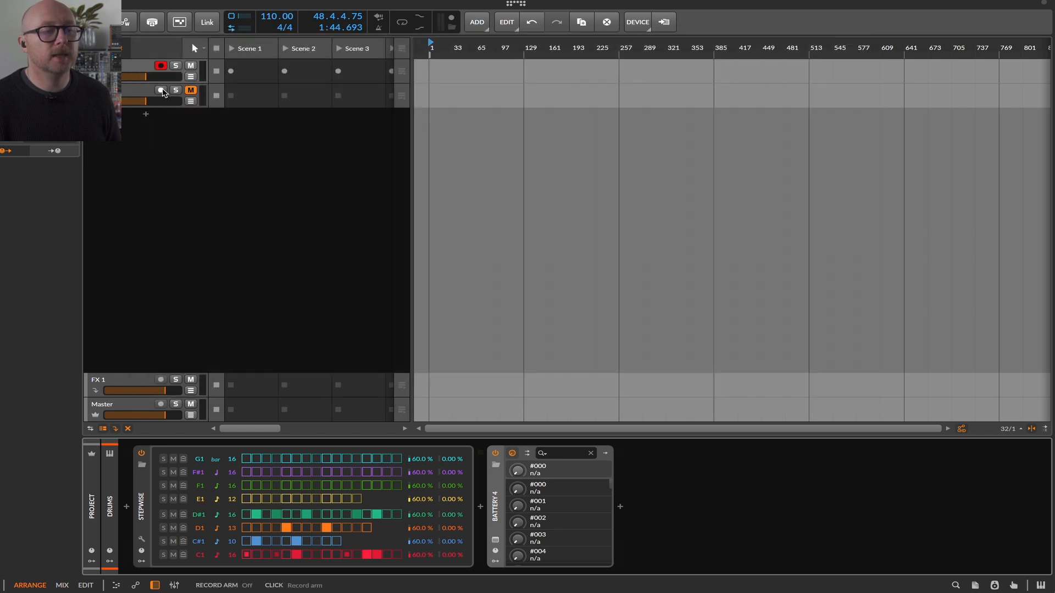
pyautogui.click(191, 92)
pyautogui.click(151, 95)
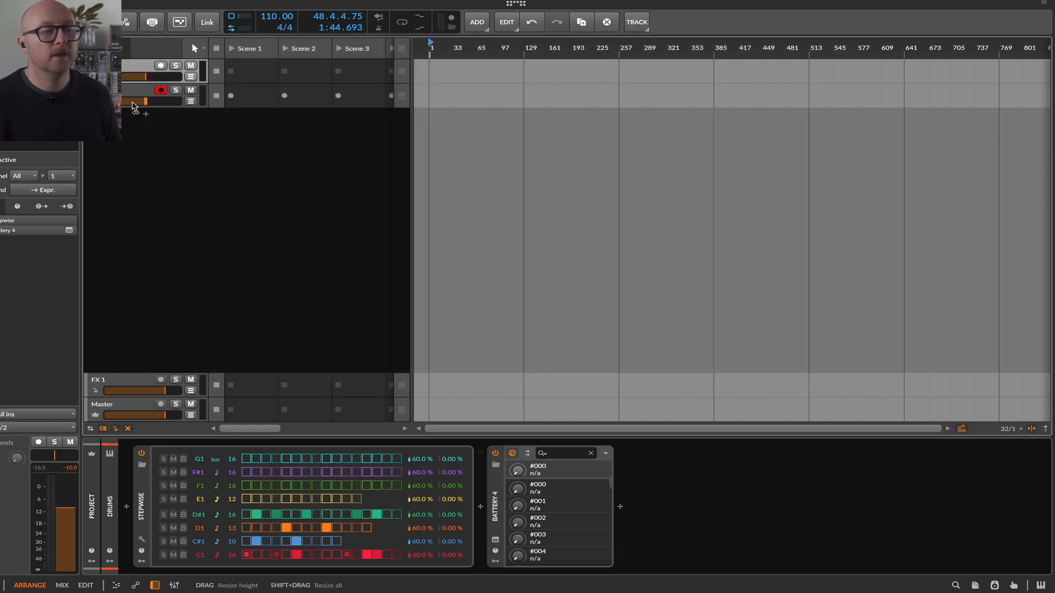
pyautogui.click(151, 95)
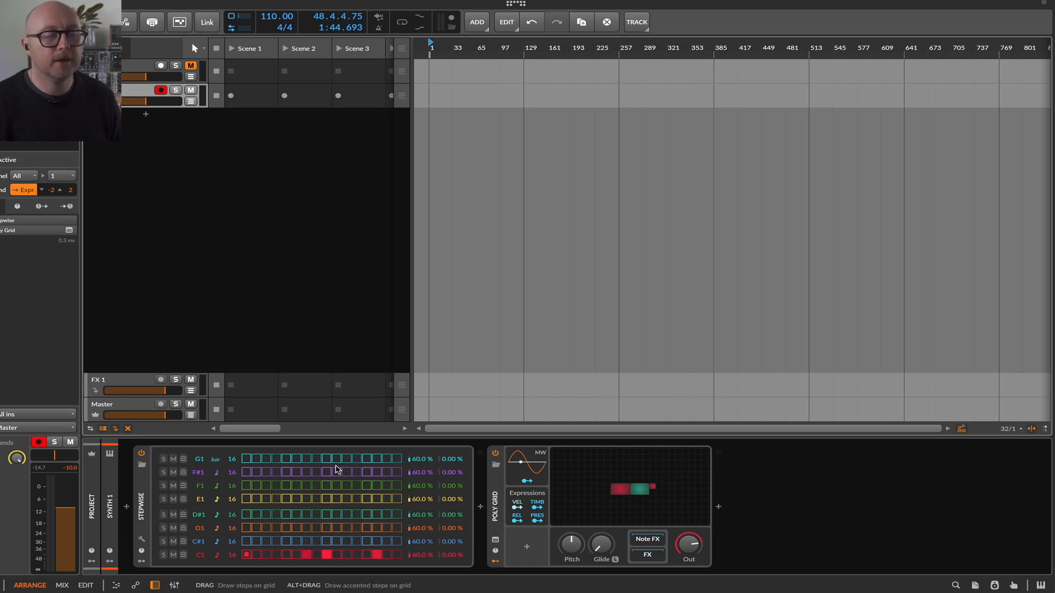
# - Open the SYNTH 1 Poly Grid patch, lower its output slightly during playback and space the Union and ADSR modules apart
pyautogui.doubleClick(614, 475)
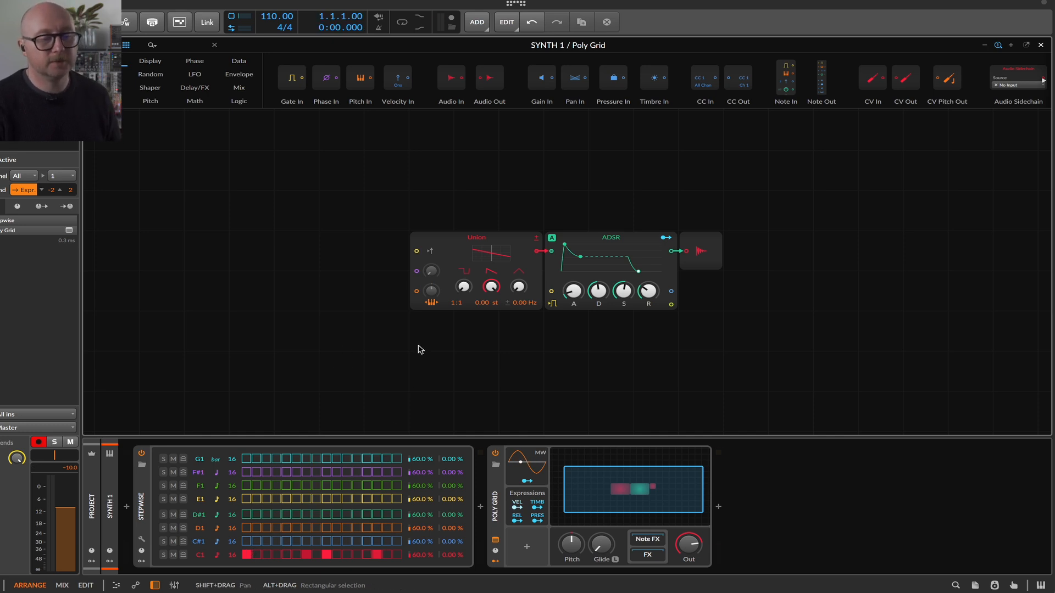
pyautogui.press('space')
pyautogui.moveTo(499, 247); pyautogui.dragTo(410, 248)
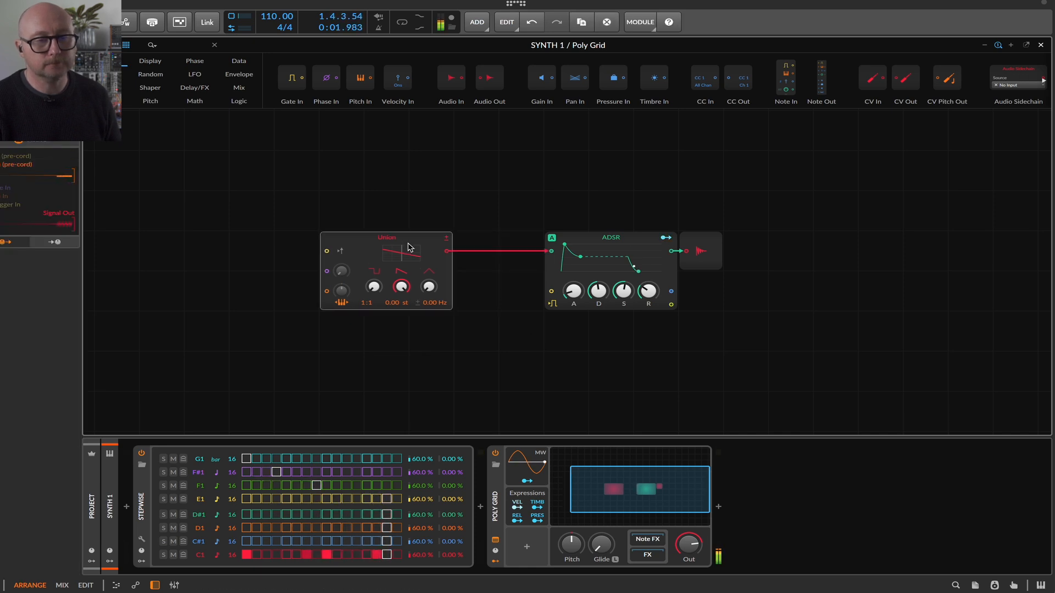
pyautogui.moveTo(688, 544); pyautogui.dragTo(689, 555)
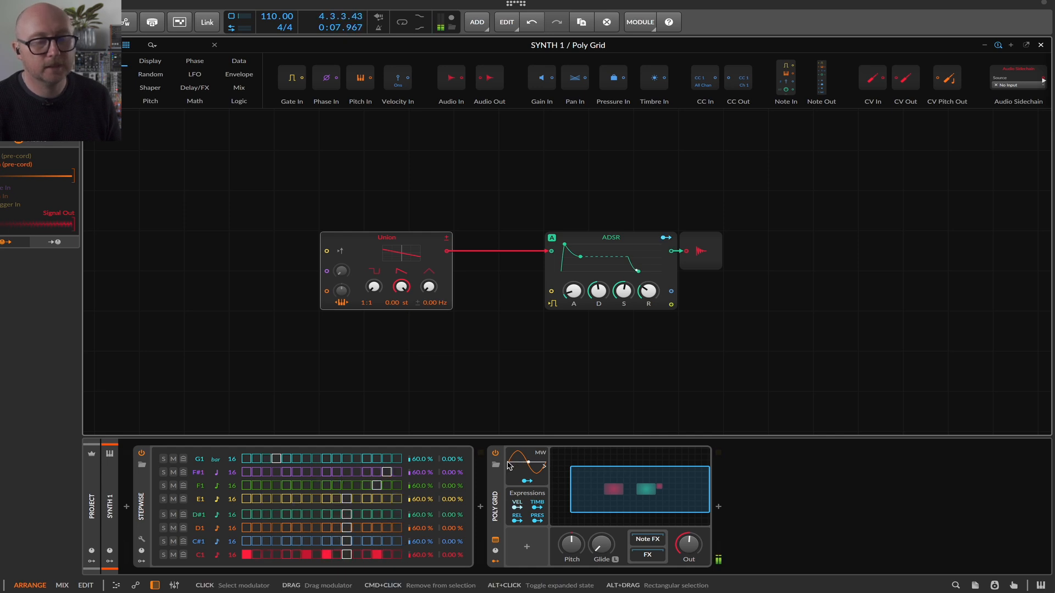
pyautogui.moveTo(388, 240)
pyautogui.mouseDown()
pyautogui.moveTo(433, 240)
pyautogui.moveTo(388, 240)
pyautogui.mouseUp()
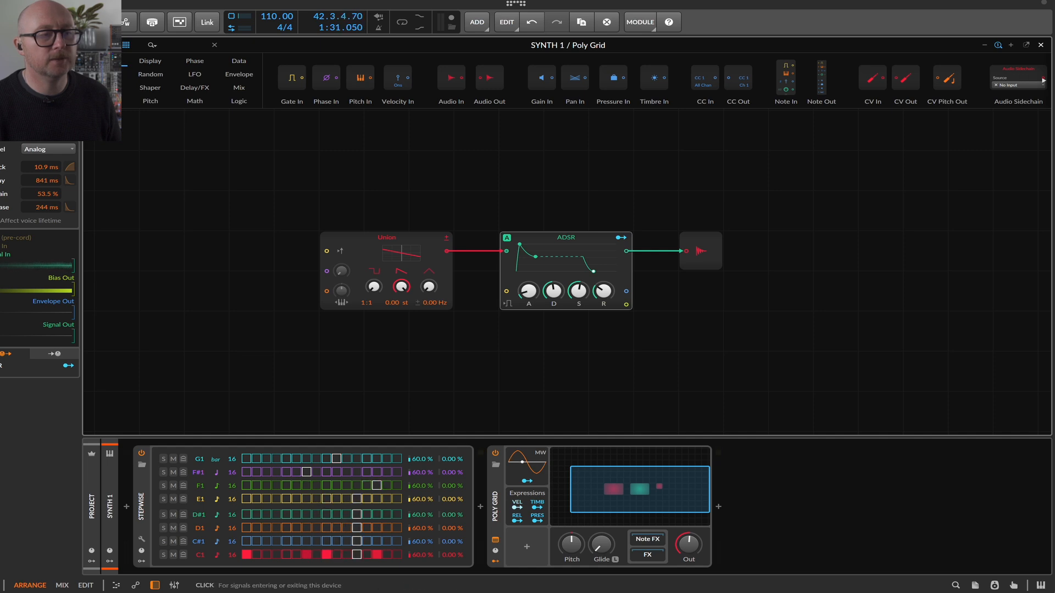
# - Add a Key On module to the patch, placed above the Union oscillator
pyautogui.scroll(-5, 676, 77)
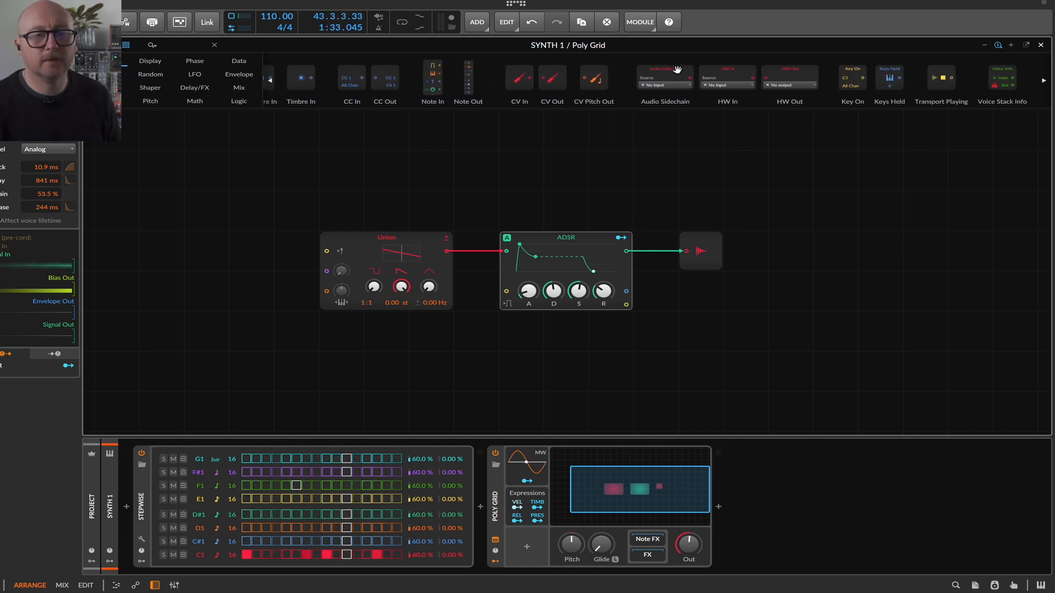
pyautogui.scroll(-1, 677, 77)
pyautogui.scroll(-1, 797, 78)
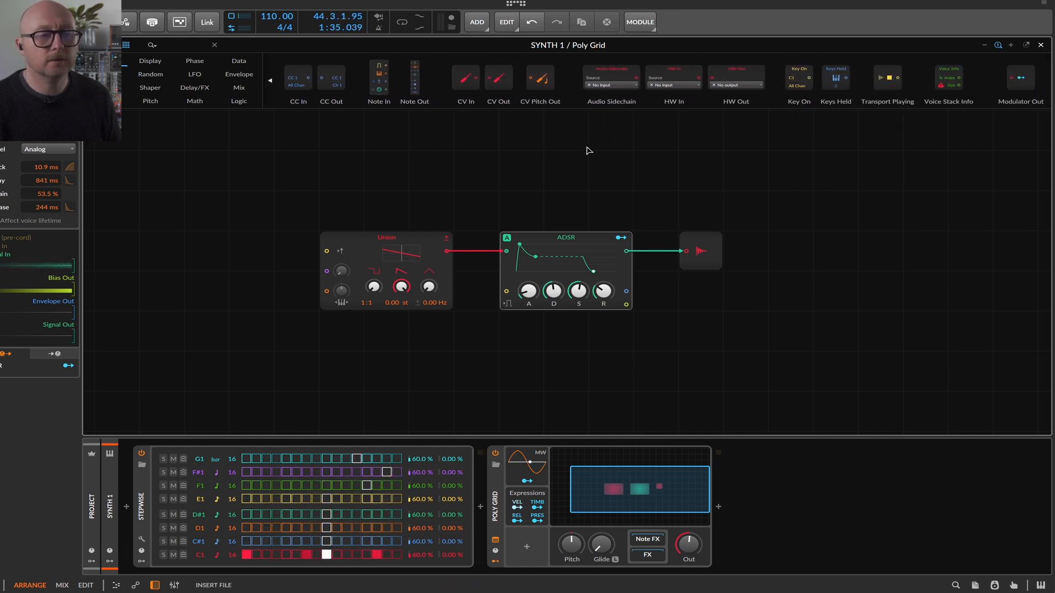
pyautogui.moveTo(587, 150); pyautogui.dragTo(339, 161)
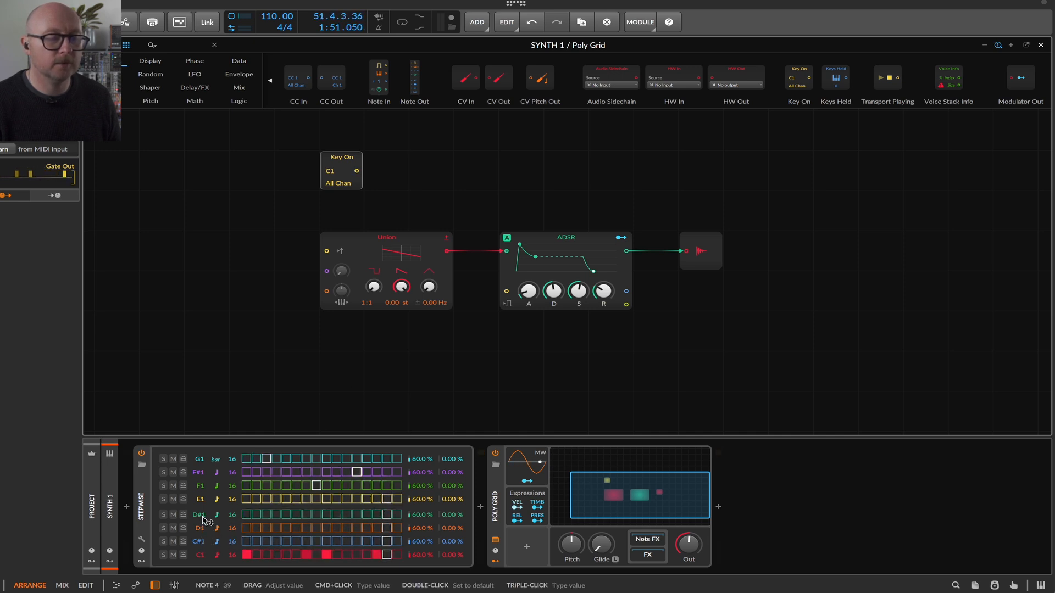
# - Connect the C1 Key On module's gate output to the ADSR's gate input and move the module below Union
pyautogui.moveTo(331, 171); pyautogui.dragTo(330, 162)
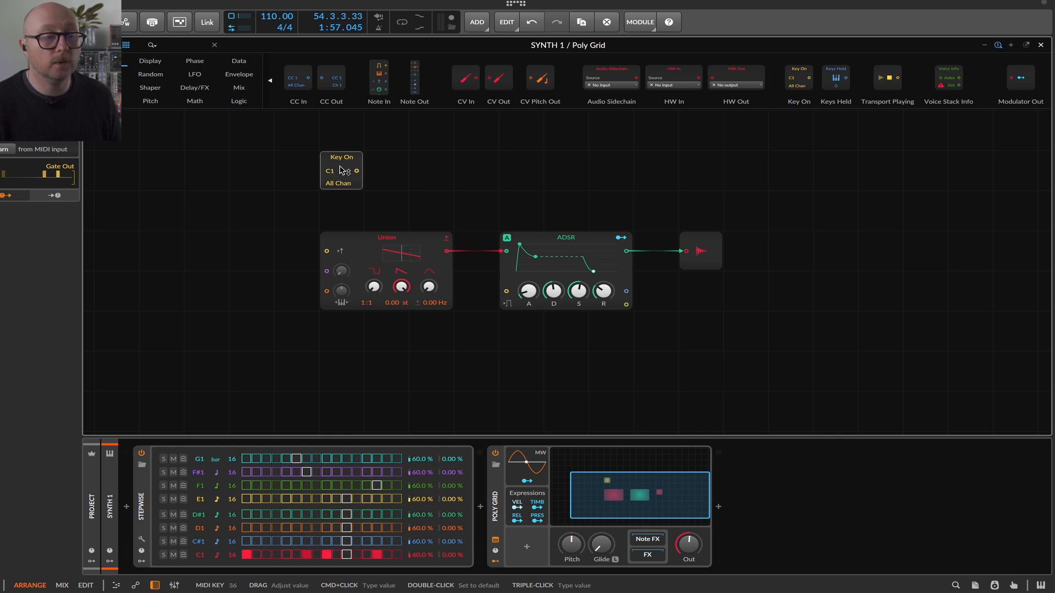
pyautogui.moveTo(341, 159); pyautogui.dragTo(506, 291)
pyautogui.moveTo(337, 153); pyautogui.dragTo(337, 353)
# - Lower the ADSR sustain to 27.0 % and rework the C1 lane to steps 1, 3, 5, 9 and 14
pyautogui.click(565, 243)
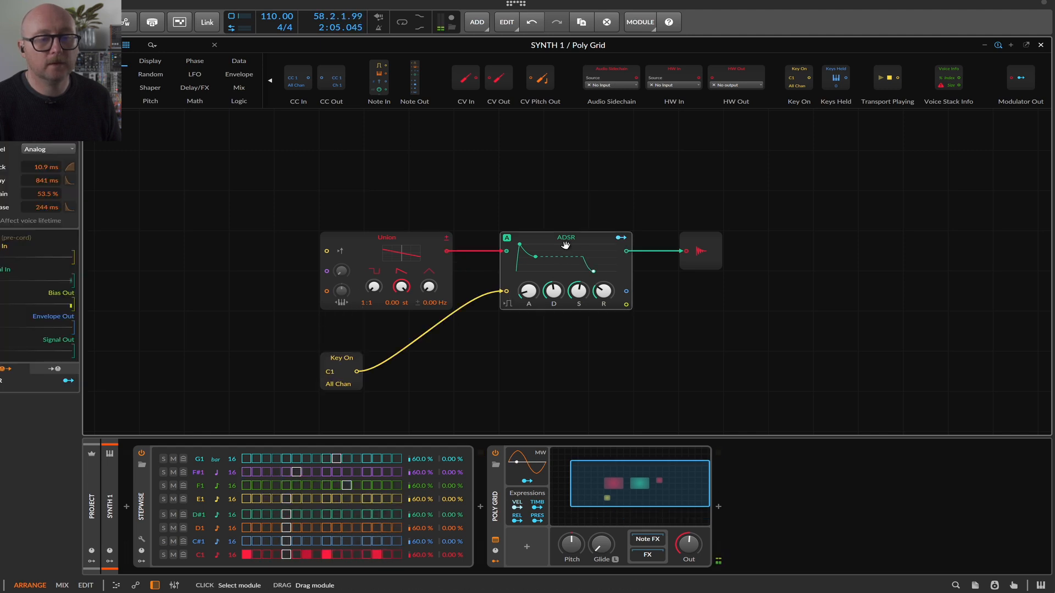
pyautogui.moveTo(580, 294)
pyautogui.mouseDown()
pyautogui.moveTo(579, 328)
pyautogui.moveTo(579, 319)
pyautogui.mouseUp()
pyautogui.click(307, 554)
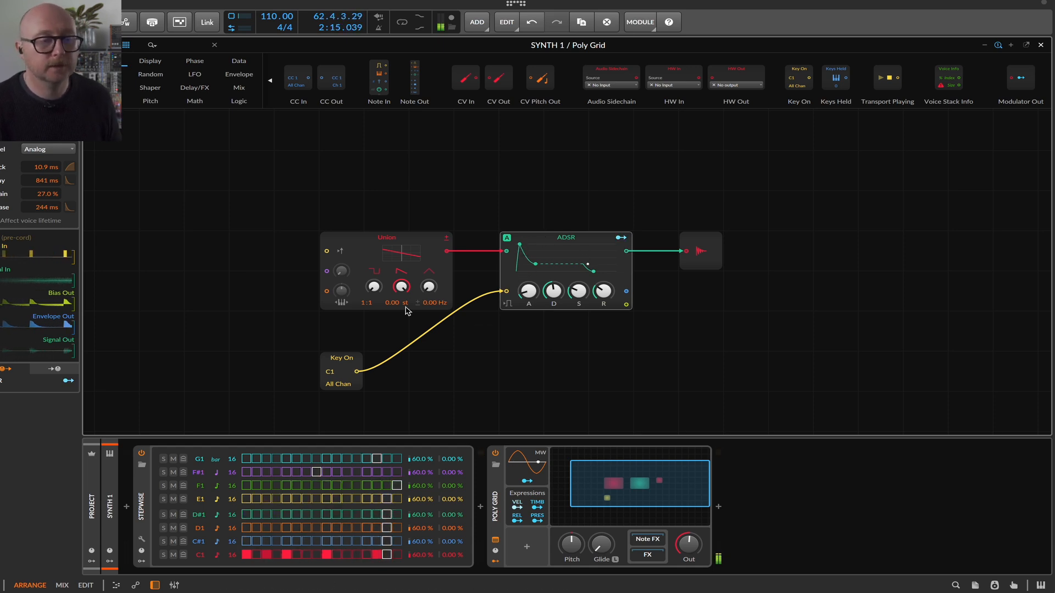
pyautogui.click(341, 364)
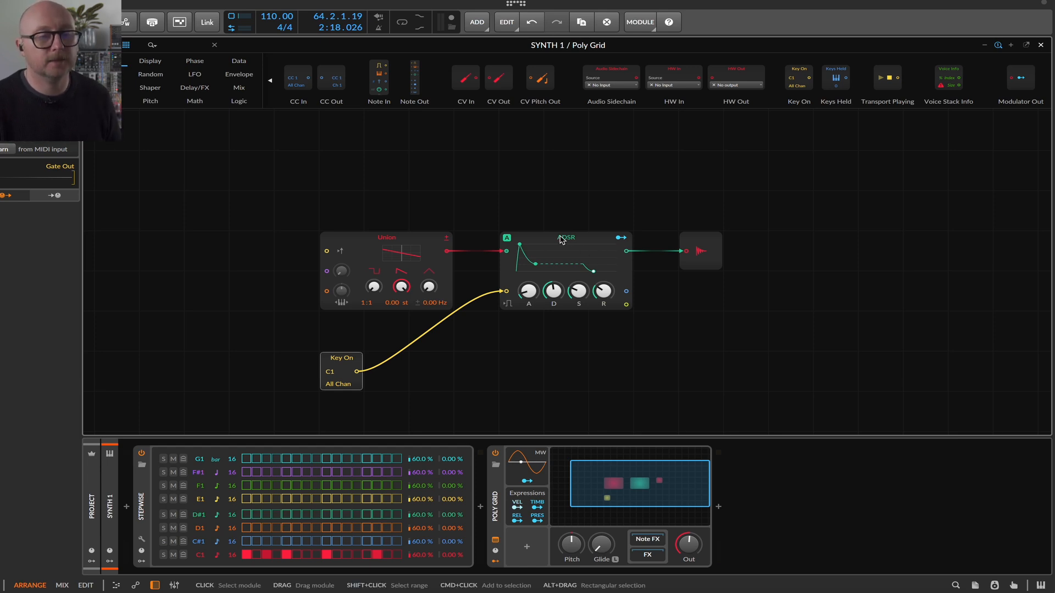
# - Move the Union oscillator further from the ADSR and insert a Low-pass LD filter between the ADSR and the audio output
pyautogui.moveTo(415, 245); pyautogui.dragTo(347, 242)
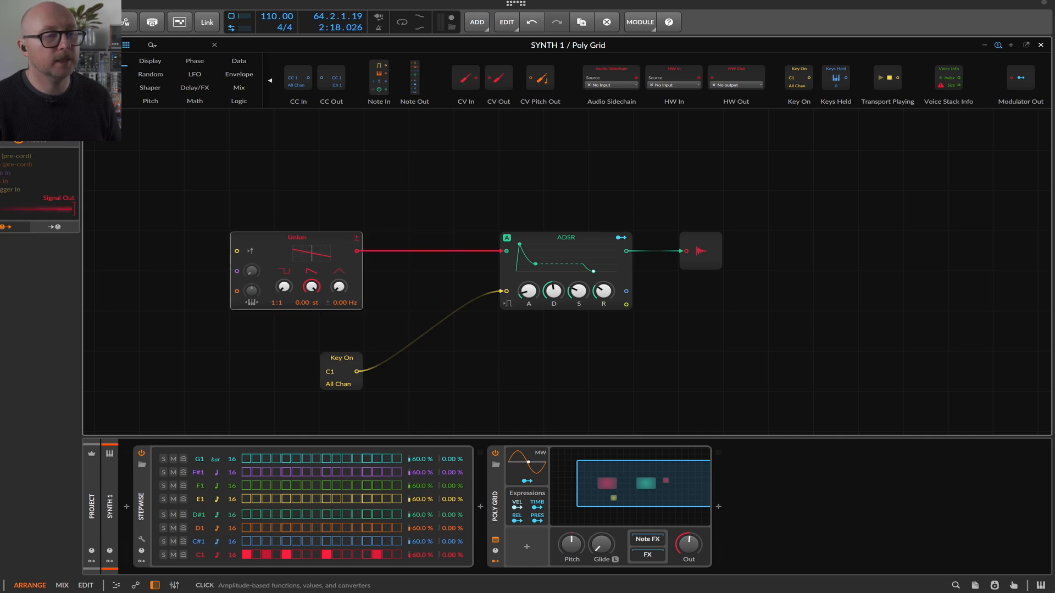
pyautogui.click(106, 101)
pyautogui.click(106, 88)
pyautogui.moveTo(312, 75); pyautogui.dragTo(718, 220)
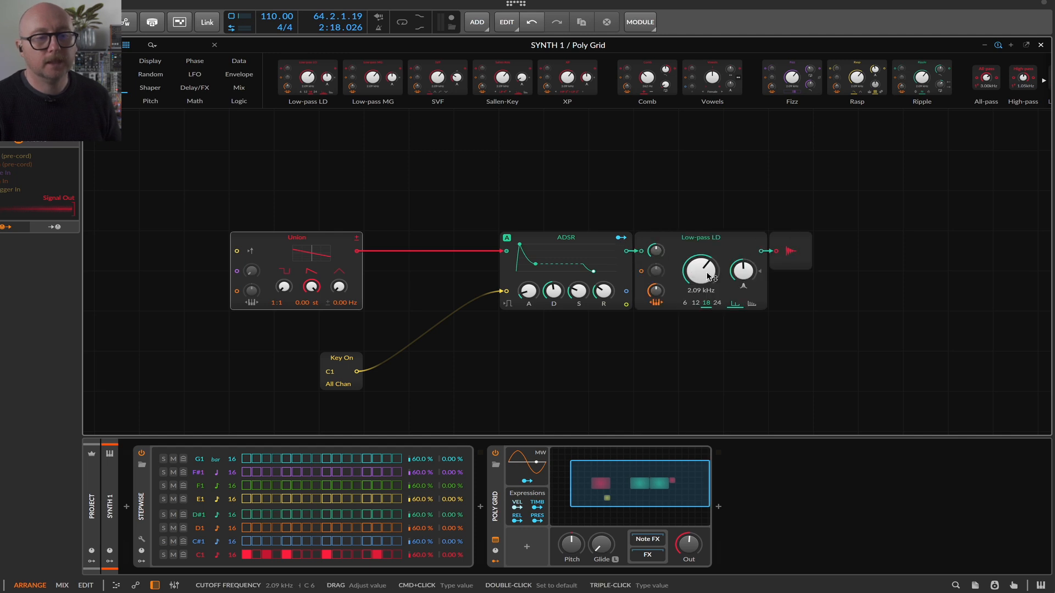
# - Start playback, turn the Low-pass LD resonance down fully and lower its cutoff to 508 Hz
pyautogui.press('space')
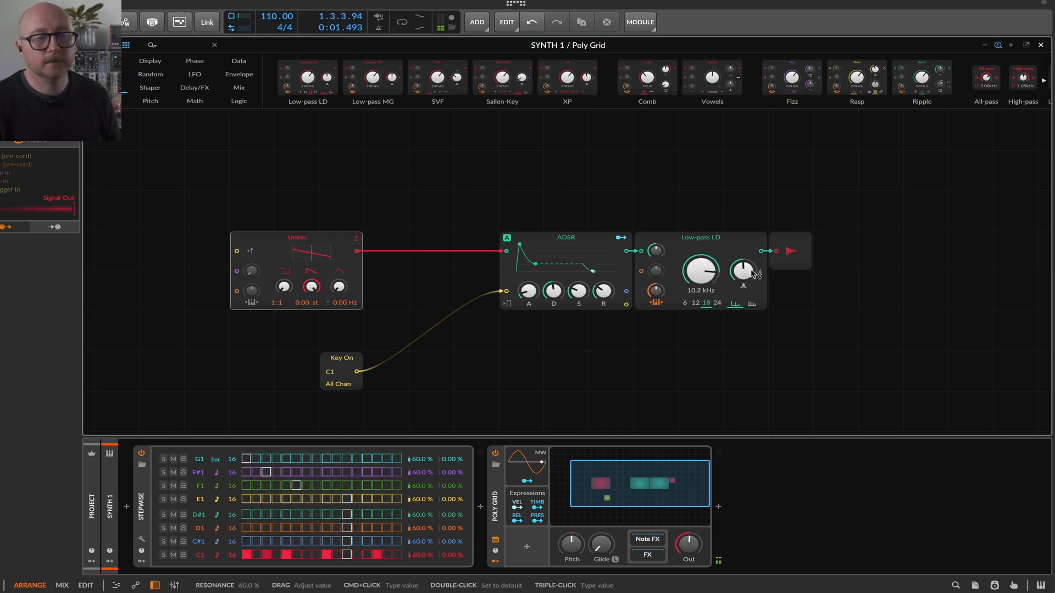
pyautogui.moveTo(743, 271); pyautogui.dragTo(744, 340)
pyautogui.moveTo(700, 271); pyautogui.dragTo(705, 324)
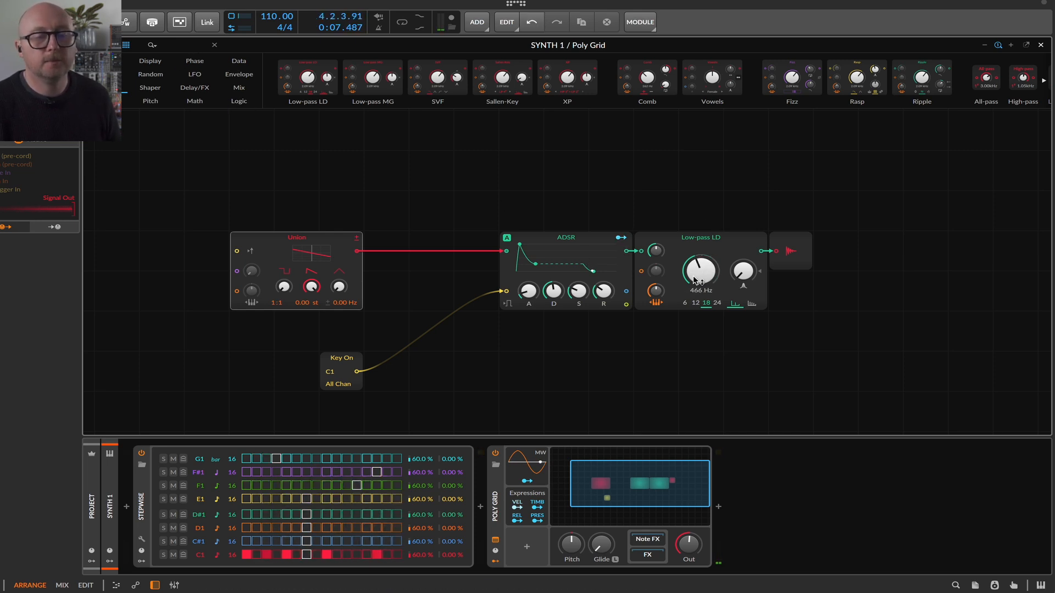
pyautogui.moveTo(700, 271)
pyautogui.mouseDown()
pyautogui.moveTo(701, 292)
pyautogui.moveTo(695, 279)
pyautogui.mouseUp()
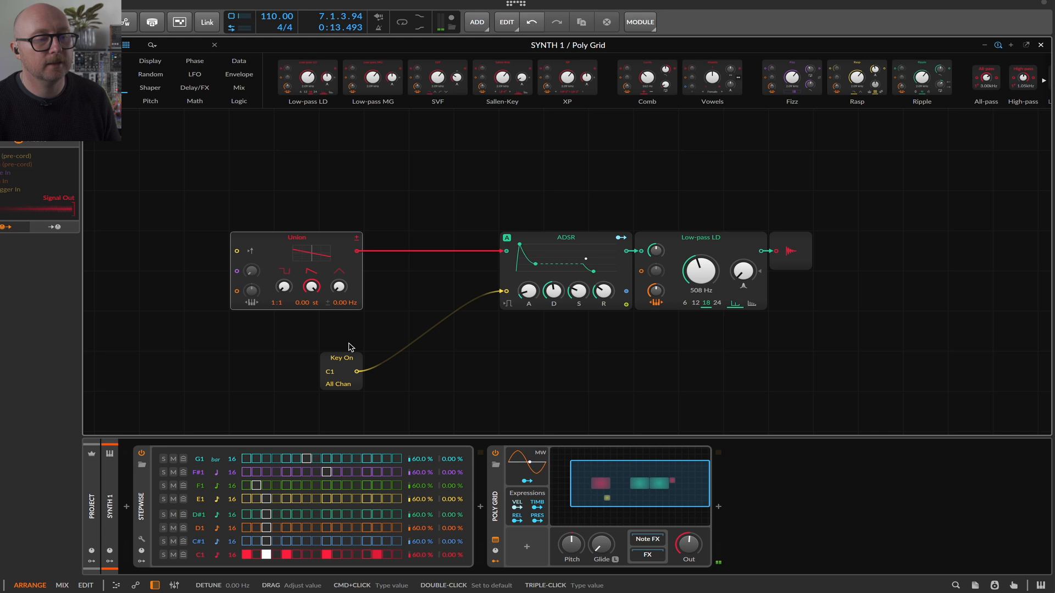
# - Move the C1 Key On module beside the ADSR's gate input and raise the filter cutoff to 2.15 kHz
pyautogui.moveTo(326, 358); pyautogui.dragTo(423, 314)
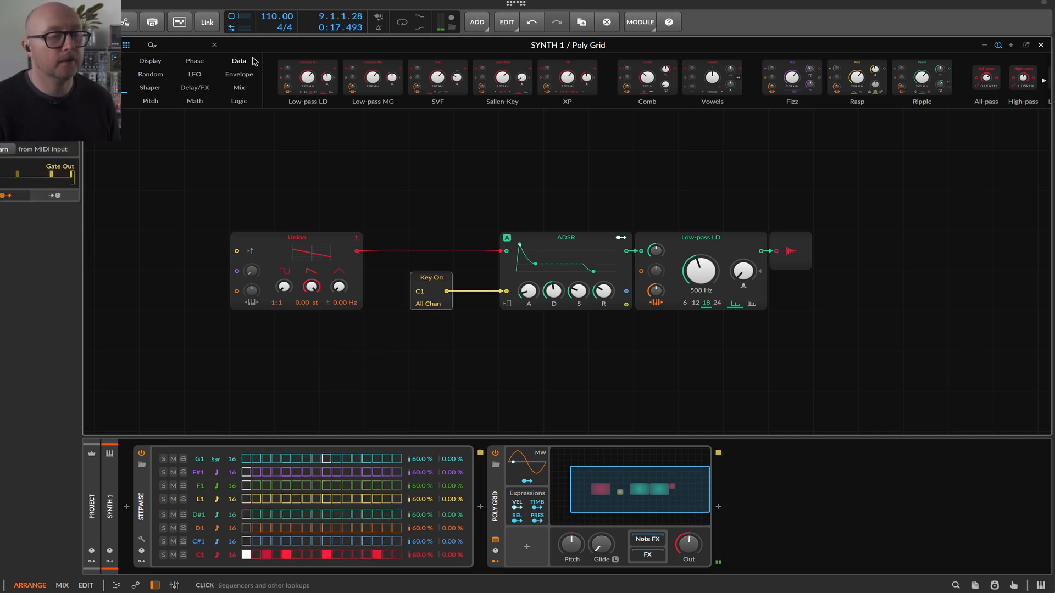
pyautogui.moveTo(701, 270); pyautogui.dragTo(700, 241)
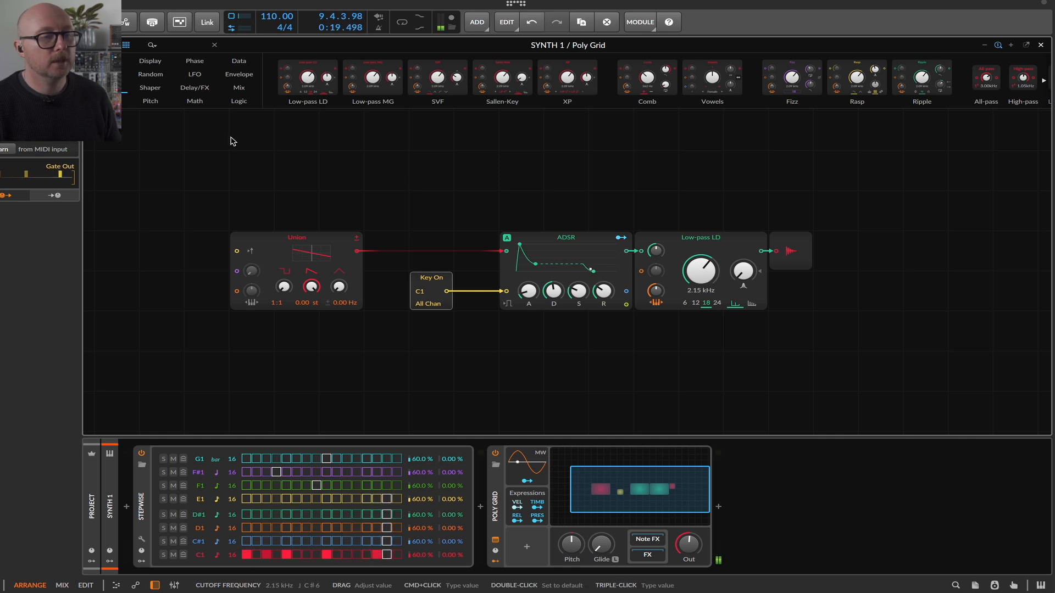
# - Try an AD envelope above the ADSR, remove it and place a Segments envelope module there instead
pyautogui.click(235, 74)
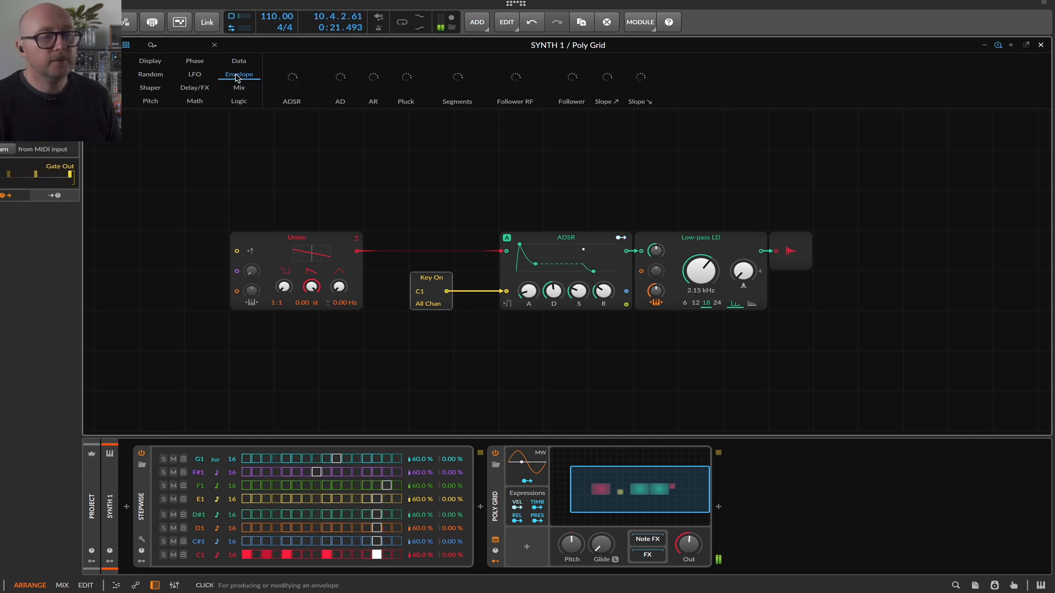
pyautogui.moveTo(378, 77); pyautogui.dragTo(532, 139)
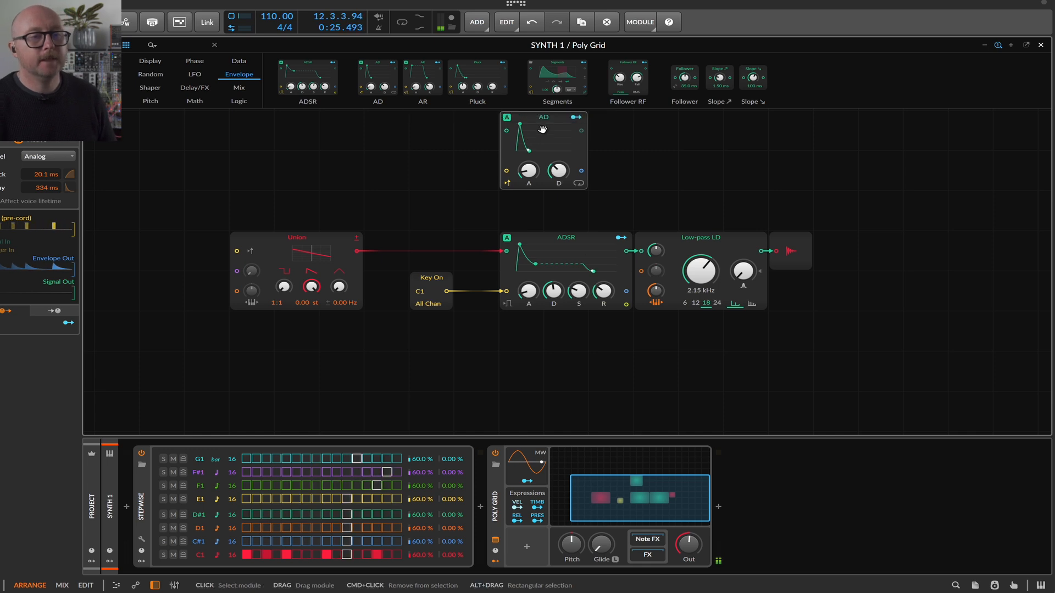
pyautogui.press('Delete')
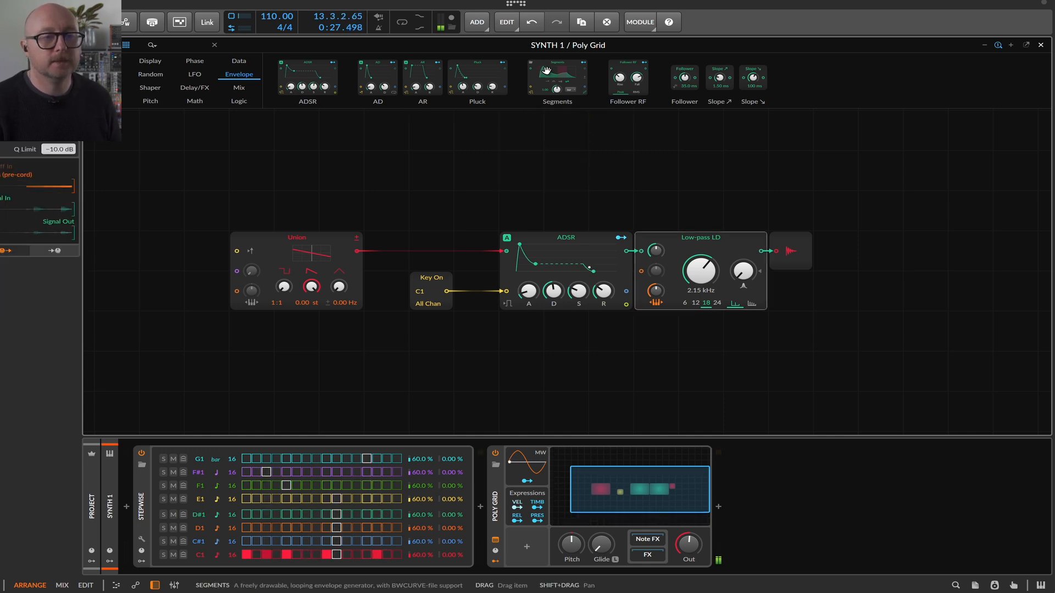
pyautogui.moveTo(557, 77); pyautogui.dragTo(549, 143)
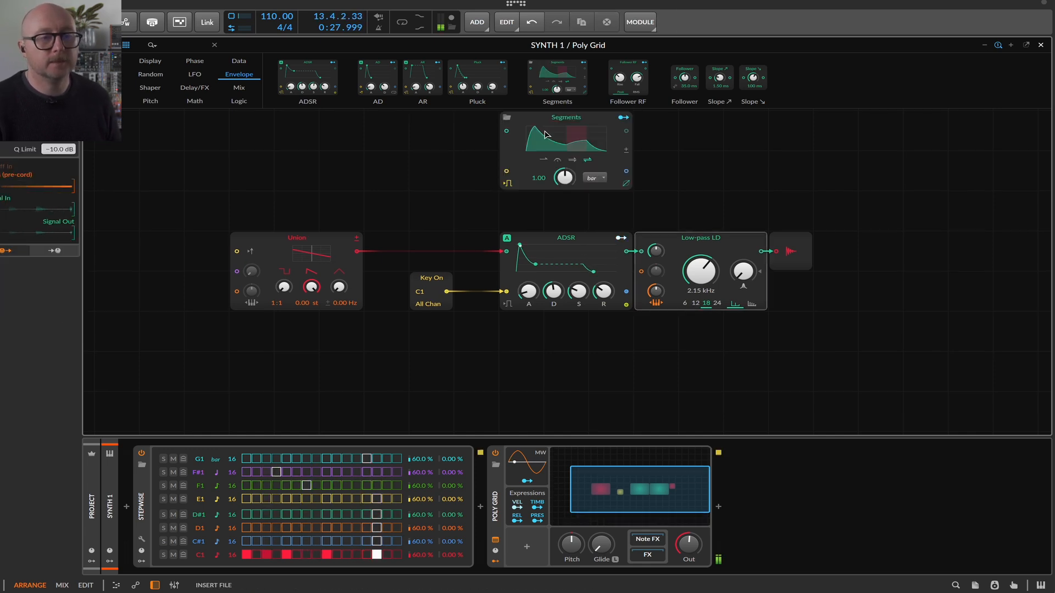
# - Reshape the Segments curve by moving its first peak further along at full height and raising the loop's end point
pyautogui.click(522, 156)
pyautogui.moveTo(467, 105); pyautogui.dragTo(522, 103)
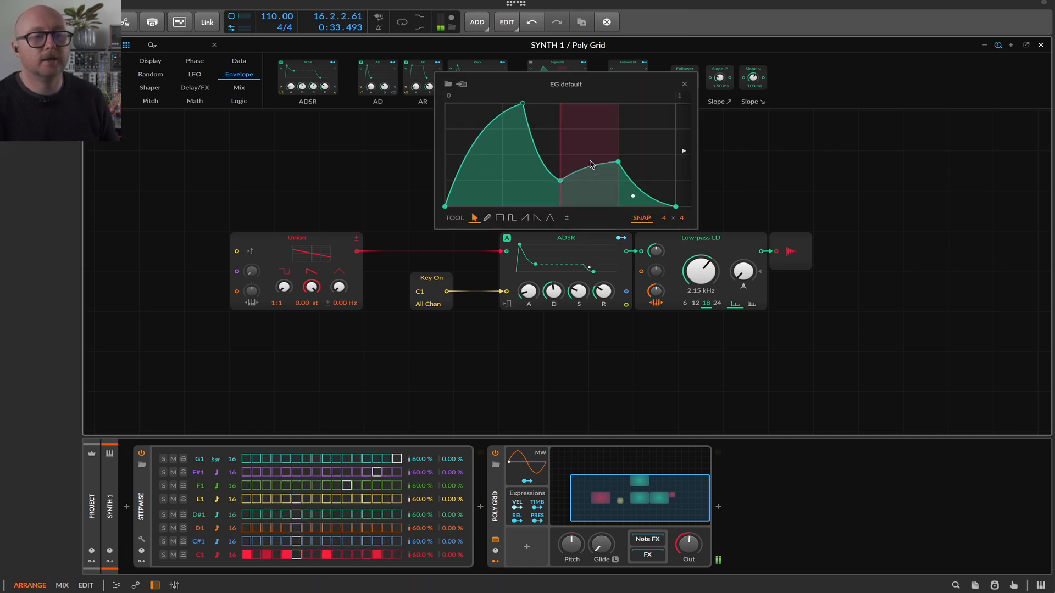
pyautogui.moveTo(618, 162); pyautogui.dragTo(618, 138)
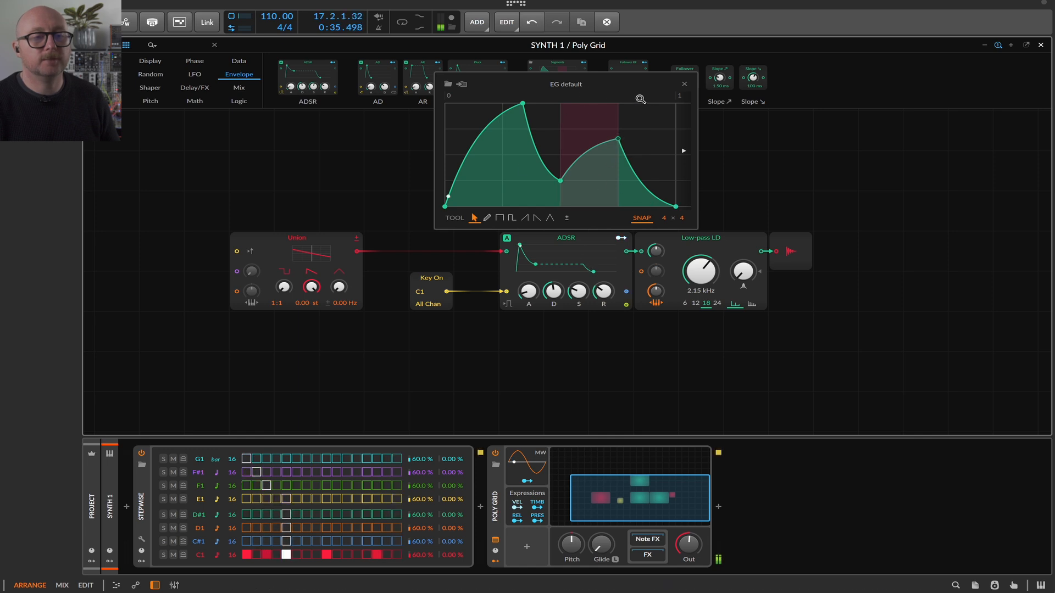
pyautogui.click(685, 84)
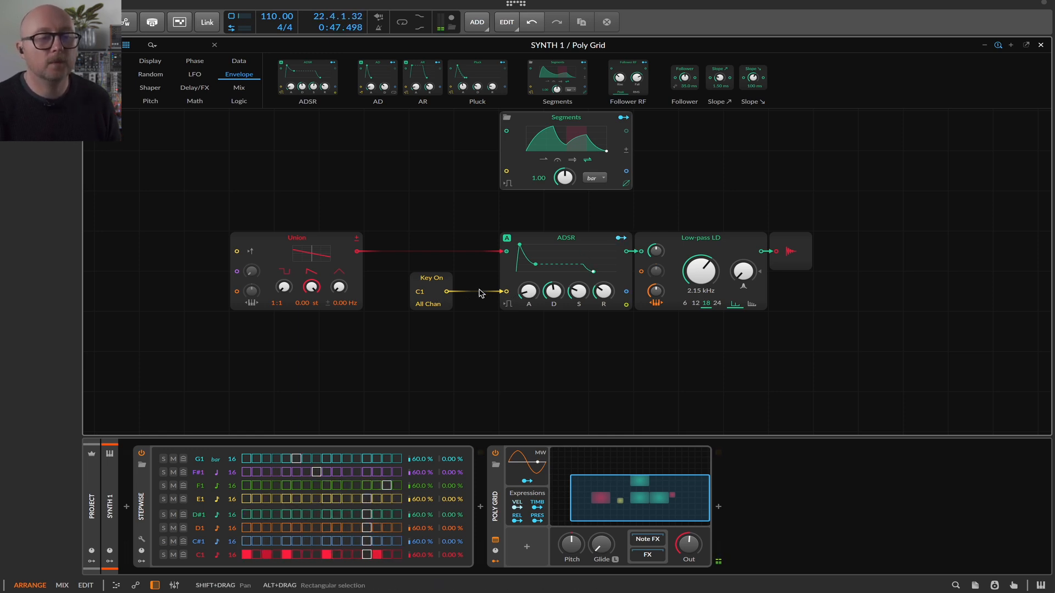
# - Duplicate the Key On module beside Segments, assign the copy to C#1 and connect its gate output to the Segments gate input
pyautogui.moveTo(442, 301)
pyautogui.mouseDown()
pyautogui.moveTo(400, 381)
pyautogui.moveTo(399, 337)
pyautogui.moveTo(445, 337)
pyautogui.moveTo(445, 297)
pyautogui.mouseUp()
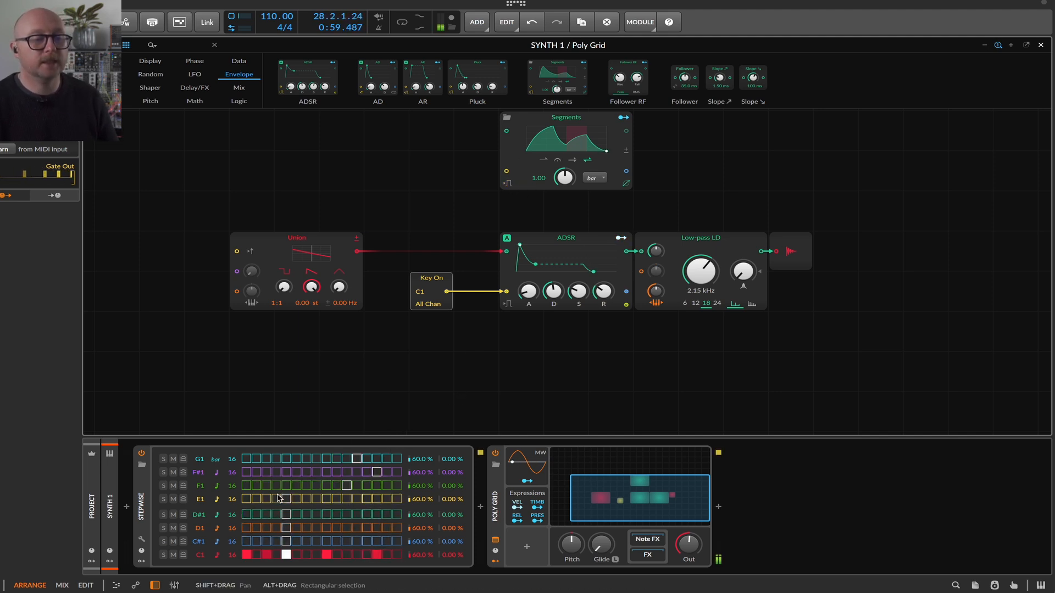
pyautogui.moveTo(431, 279); pyautogui.dragTo(427, 164)
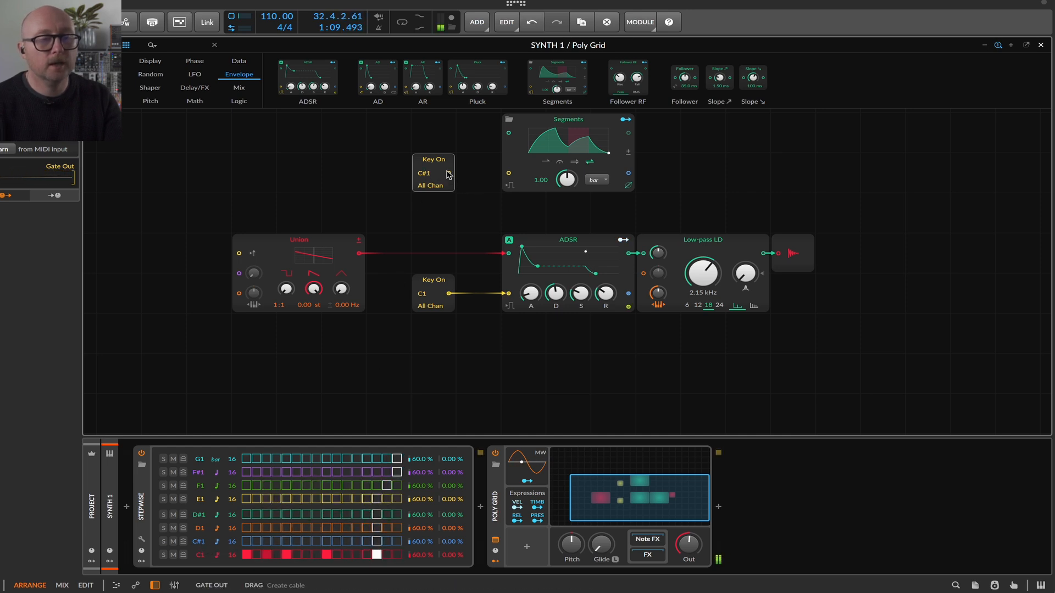
pyautogui.moveTo(448, 173); pyautogui.dragTo(508, 173)
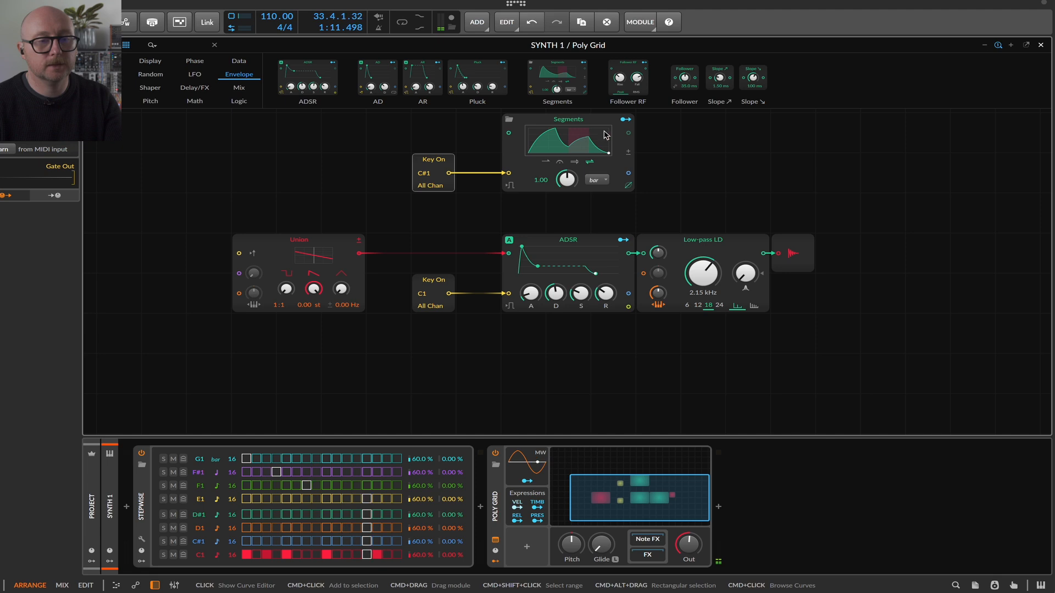
# - Modulate the Low-pass LD cutoff from Segments by 129.0 st and lower the base cutoff to 659 Hz
pyautogui.click(625, 119)
pyautogui.moveTo(702, 273); pyautogui.dragTo(702, 244)
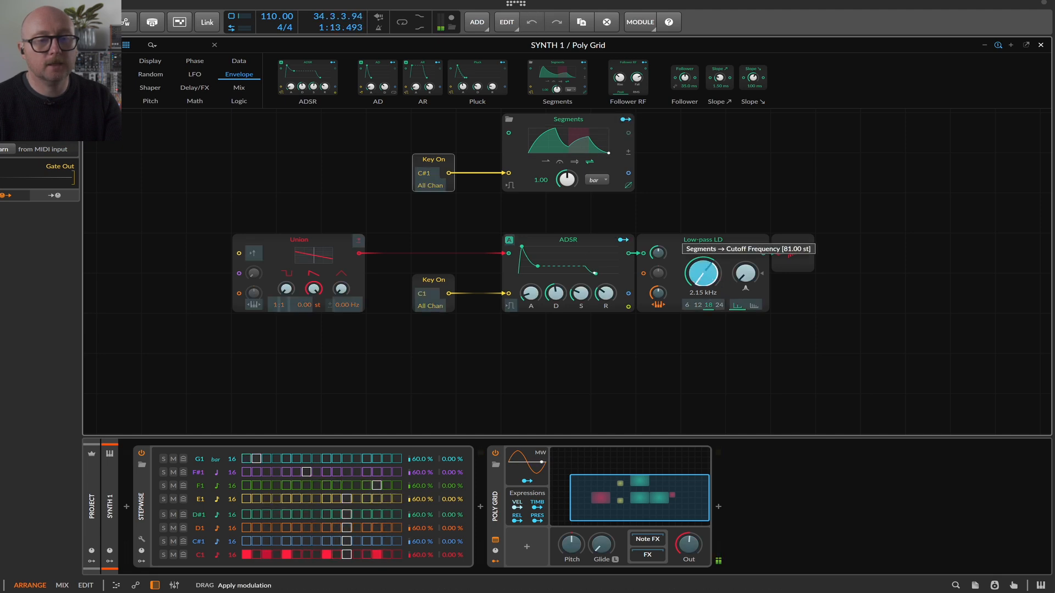
pyautogui.click(625, 120)
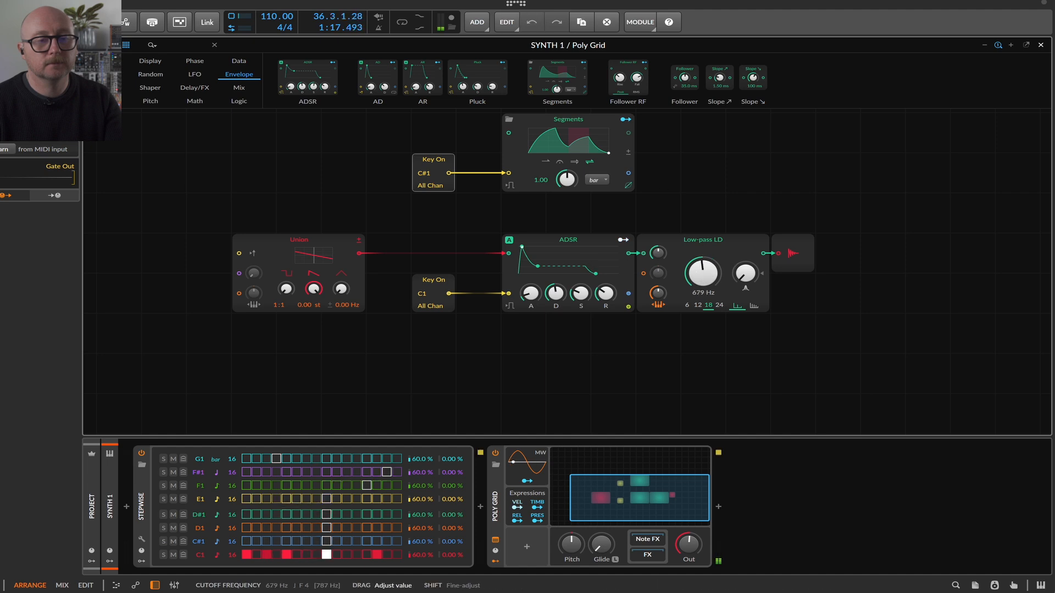
# - Activate step 1 of the C#1 lane and set the Segments rate to 0.10, keeping the Bar timebase
pyautogui.click(249, 541)
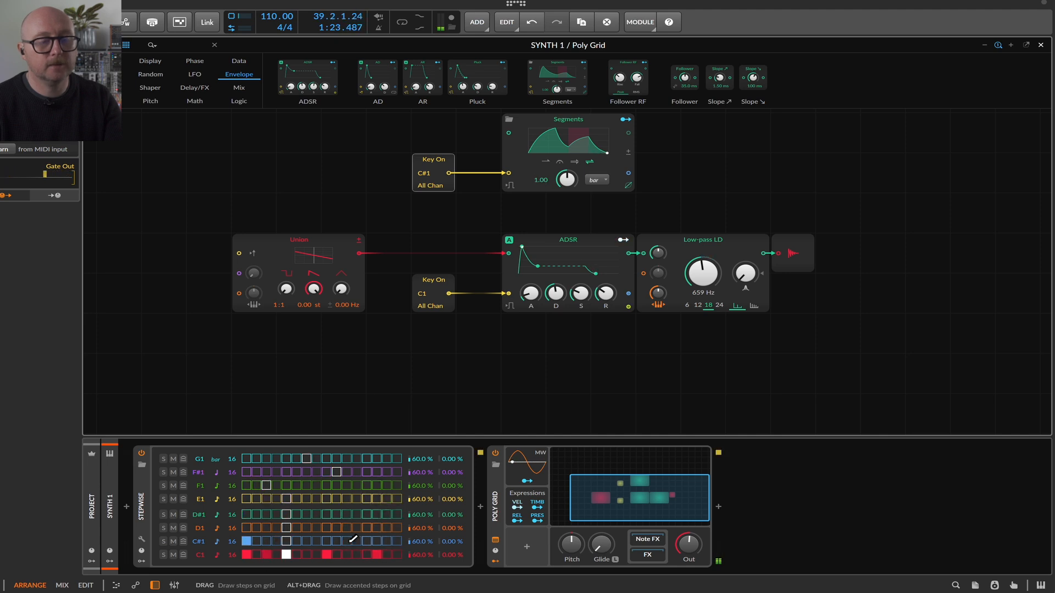
pyautogui.moveTo(572, 174); pyautogui.dragTo(566, 193)
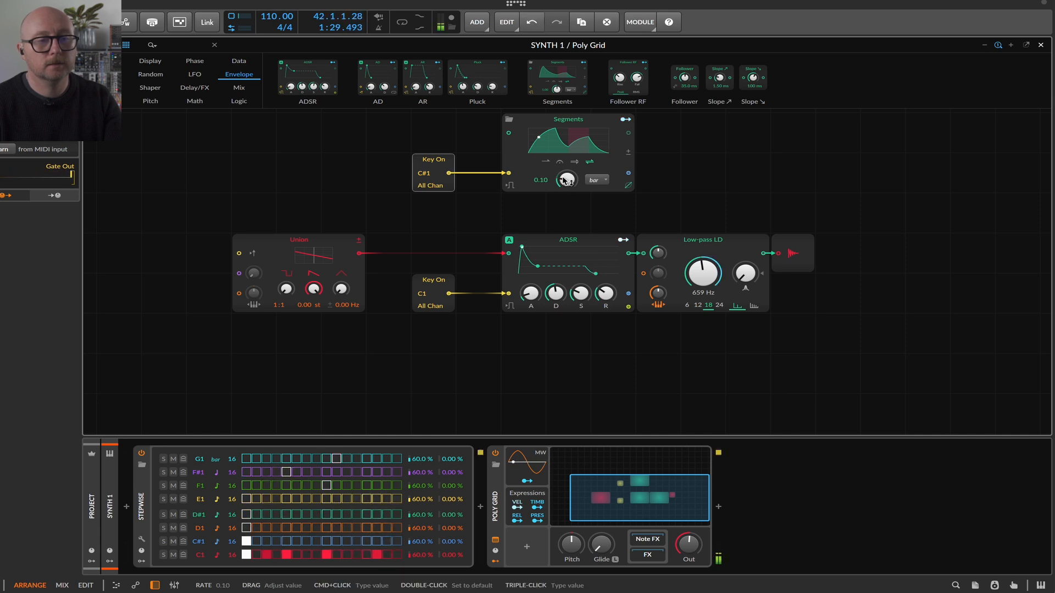
pyautogui.click(596, 181)
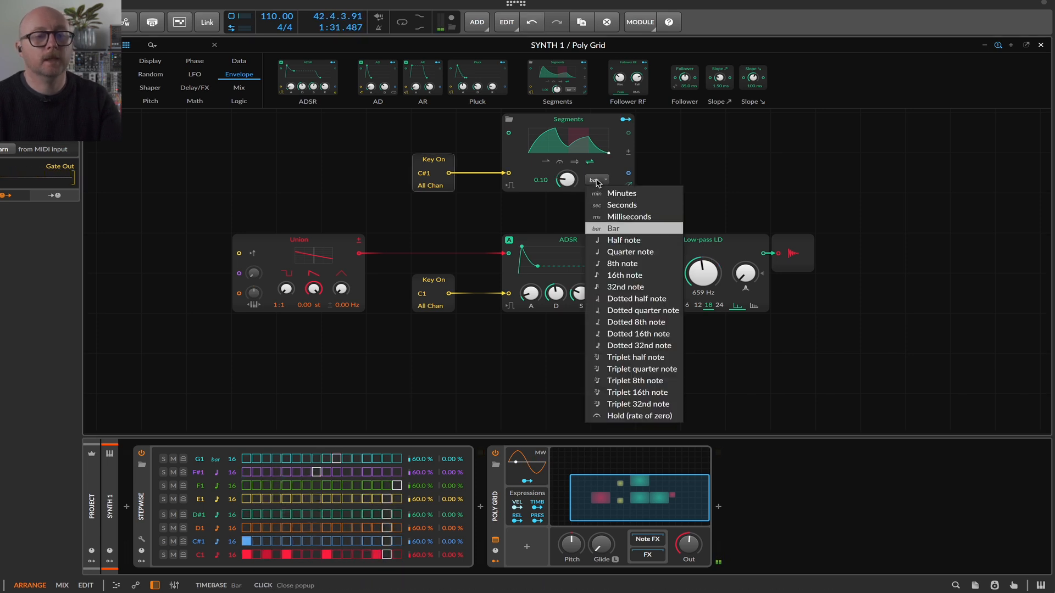
pyautogui.click(607, 230)
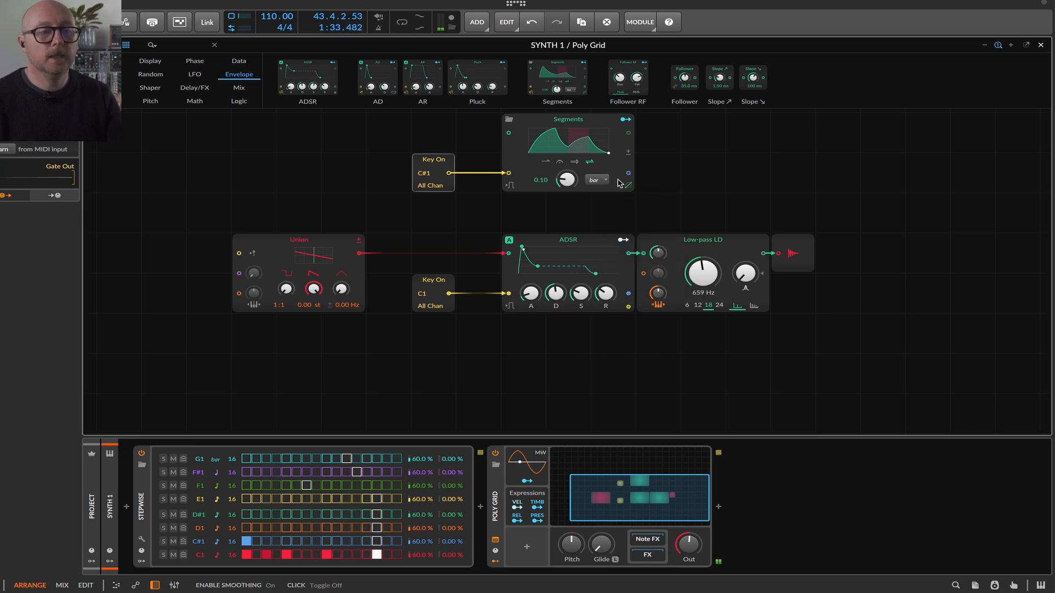
# - Add two points to the rising part of the Segments curve and move the loop's start point up to 75.0 %
pyautogui.click(567, 139)
pyautogui.click(475, 157)
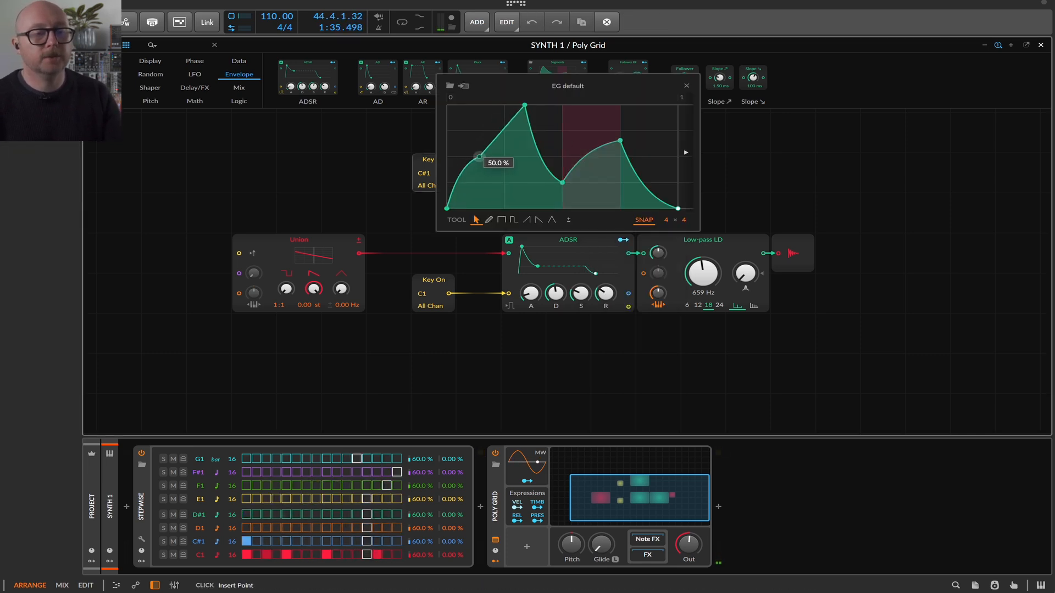
pyautogui.moveTo(509, 125)
pyautogui.mouseDown()
pyautogui.moveTo(486, 110)
pyautogui.moveTo(491, 121)
pyautogui.mouseUp()
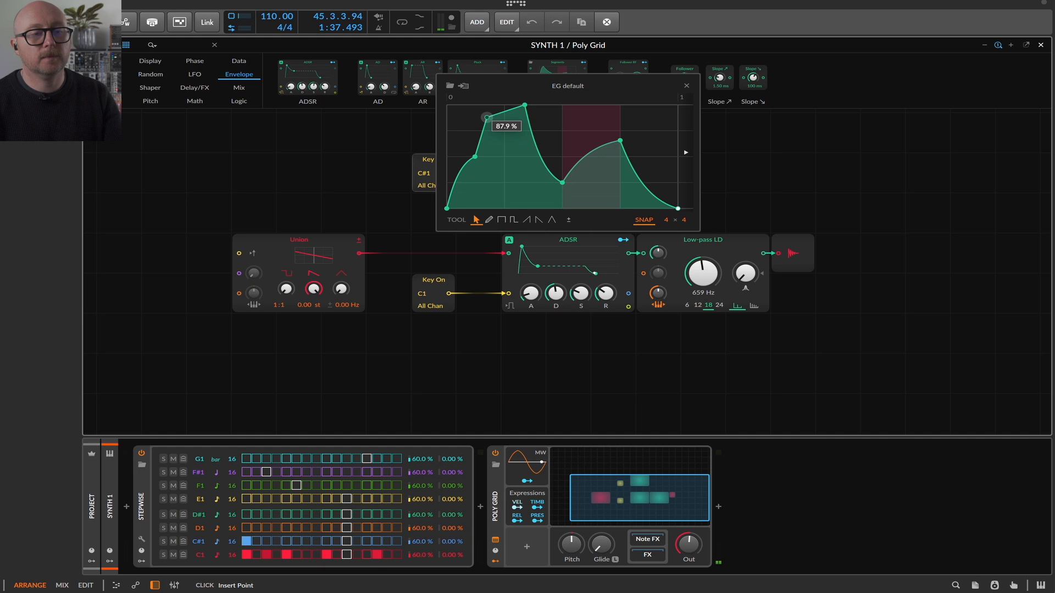
pyautogui.moveTo(562, 182); pyautogui.dragTo(582, 131)
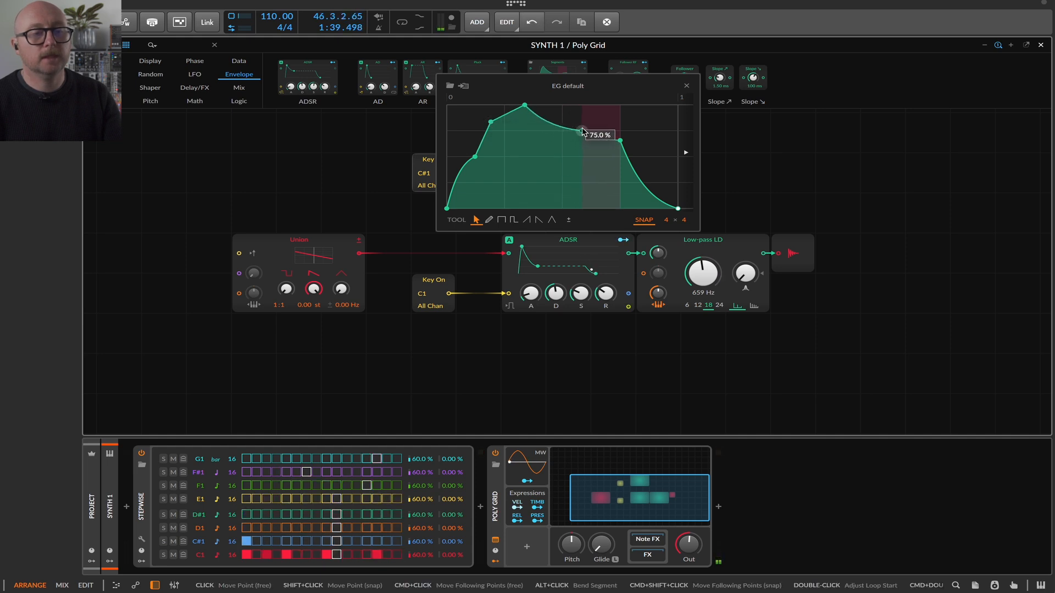
pyautogui.moveTo(491, 122); pyautogui.dragTo(501, 124)
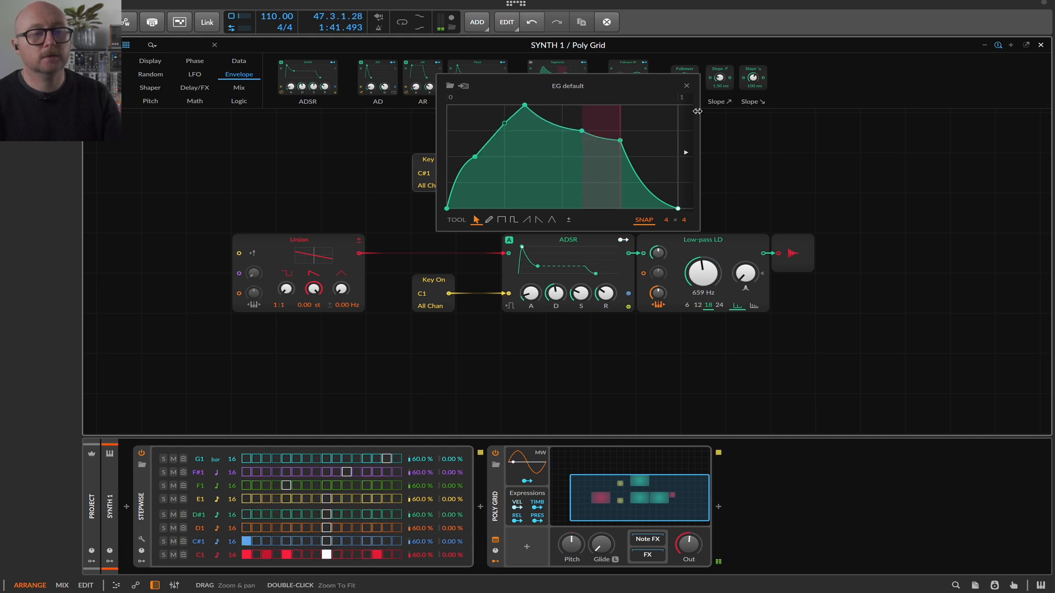
pyautogui.click(736, 134)
# - Set Segments to play once without looping at a rate of 2.29 bars, and set the C#1 lane's step rate to 8th note
pyautogui.moveTo(567, 179)
pyautogui.mouseDown()
pyautogui.moveTo(566, 154)
pyautogui.moveTo(566, 195)
pyautogui.moveTo(566, 179)
pyautogui.mouseUp()
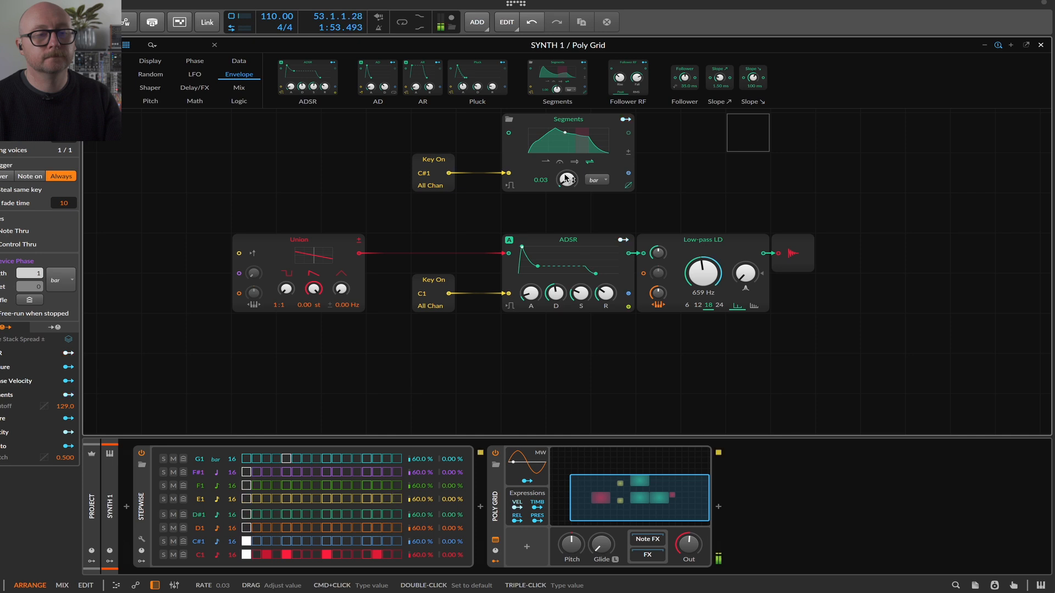
pyautogui.moveTo(566, 184)
pyautogui.mouseDown()
pyautogui.moveTo(564, 148)
pyautogui.moveTo(564, 192)
pyautogui.moveTo(566, 182)
pyautogui.mouseUp()
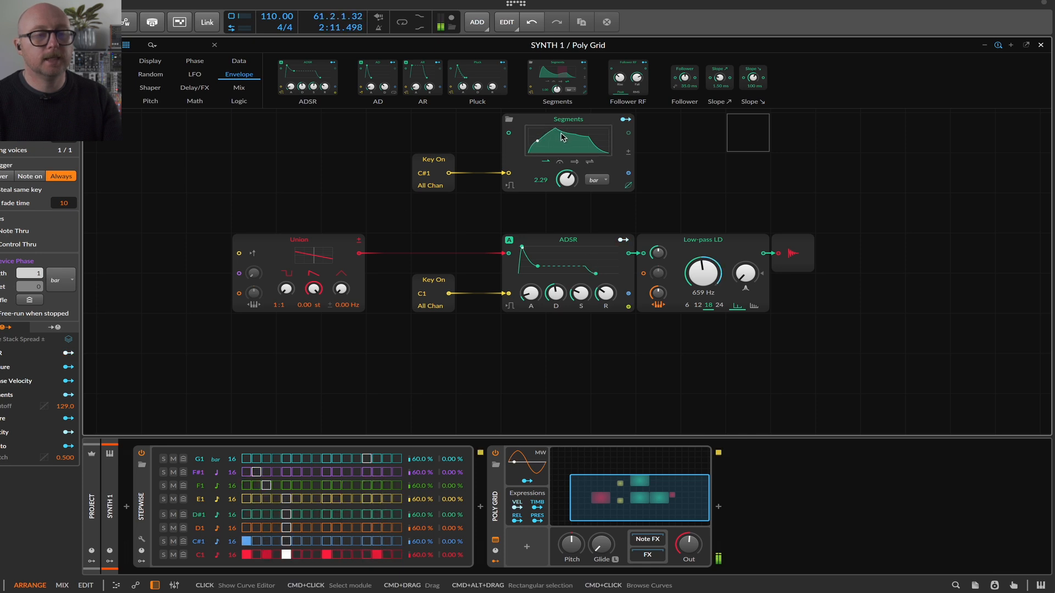
pyautogui.click(216, 542)
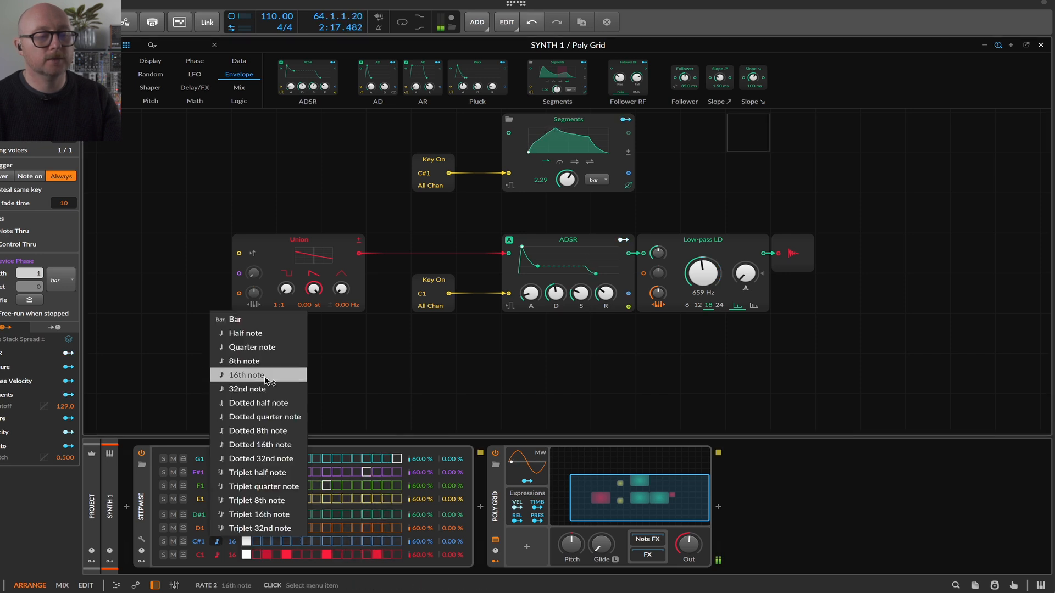
pyautogui.click(258, 361)
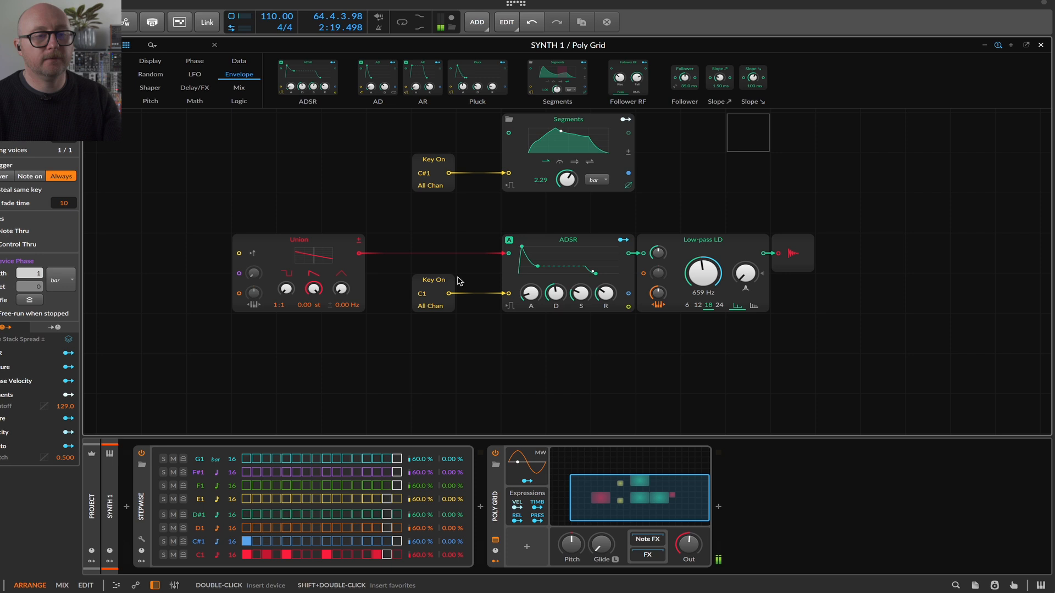
# - Reshape the Segments curve into three peaks with dips between them, the first at 57.1 %, and lower the filter cutoff to 175 Hz
pyautogui.click(577, 137)
pyautogui.moveTo(577, 138); pyautogui.dragTo(575, 165)
pyautogui.moveTo(506, 120); pyautogui.dragTo(516, 155)
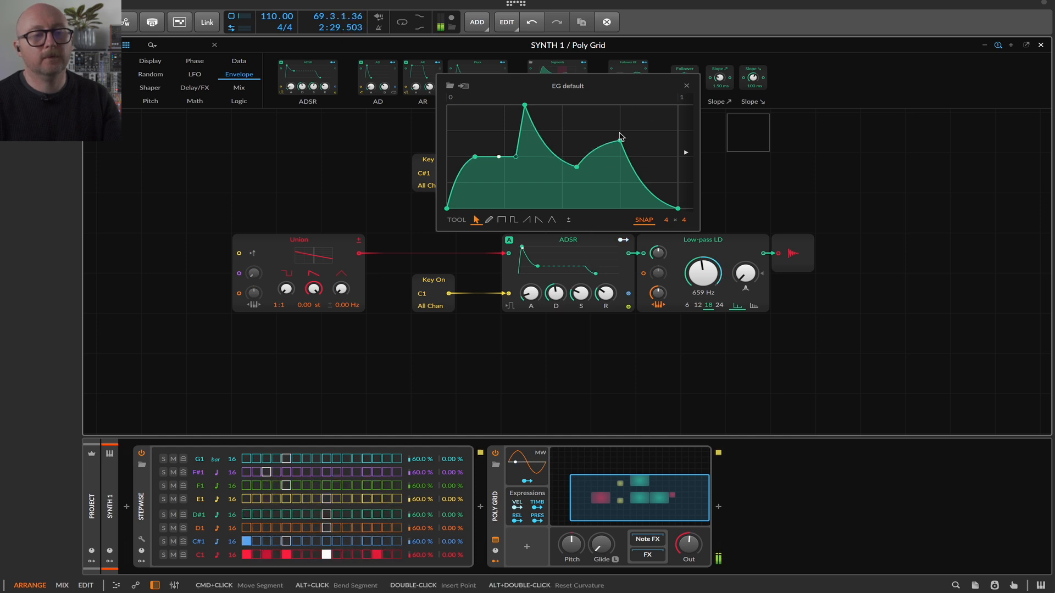
pyautogui.moveTo(576, 166); pyautogui.dragTo(588, 199)
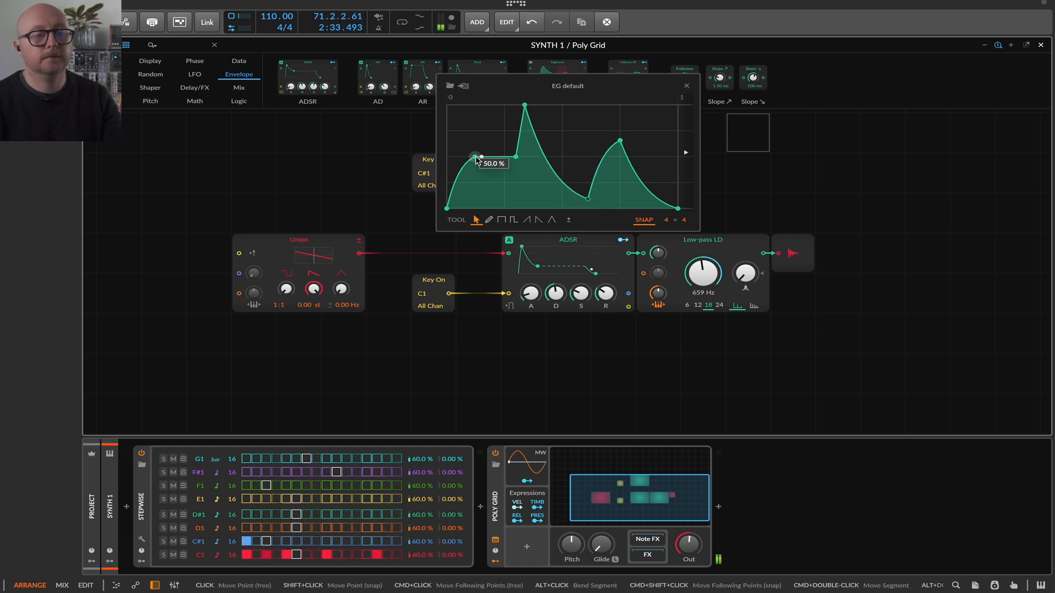
pyautogui.moveTo(476, 157)
pyautogui.mouseDown()
pyautogui.moveTo(457, 141)
pyautogui.moveTo(490, 168)
pyautogui.moveTo(476, 149)
pyautogui.mouseUp()
pyautogui.click(487, 150)
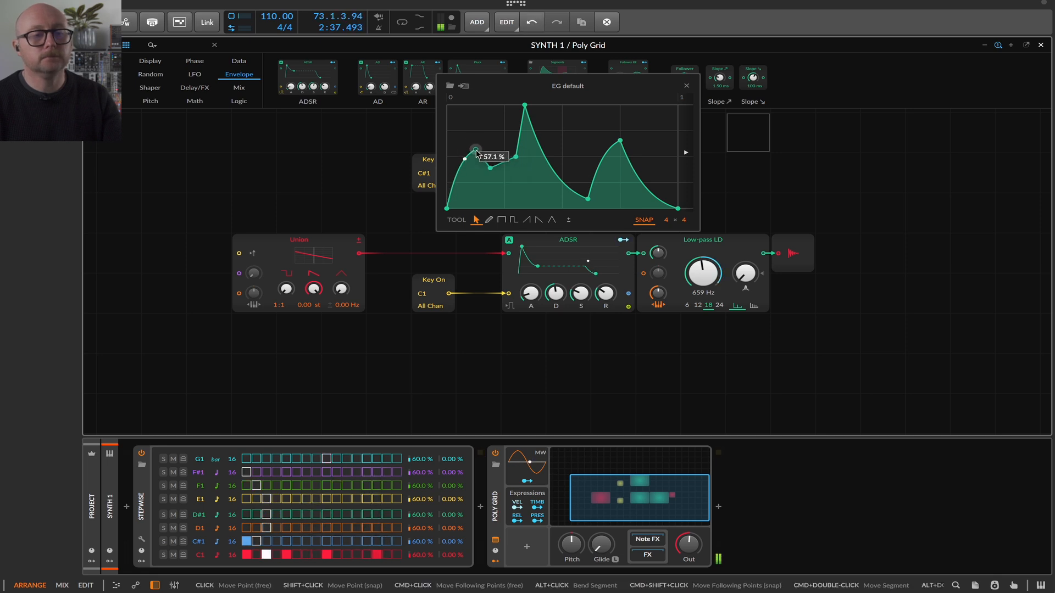
pyautogui.click(686, 86)
pyautogui.moveTo(702, 273)
pyautogui.mouseDown()
pyautogui.moveTo(702, 301)
pyautogui.moveTo(704, 273)
pyautogui.mouseUp()
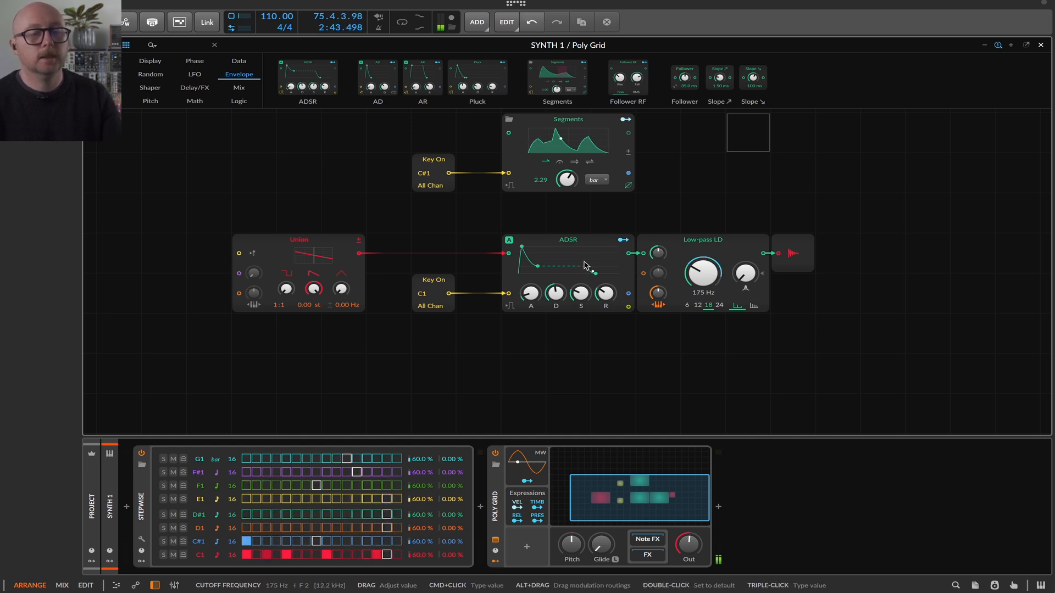
# - Delete the ADSR envelope and the C1 Key On module that triggered it
pyautogui.click(516, 245)
pyautogui.press('Delete')
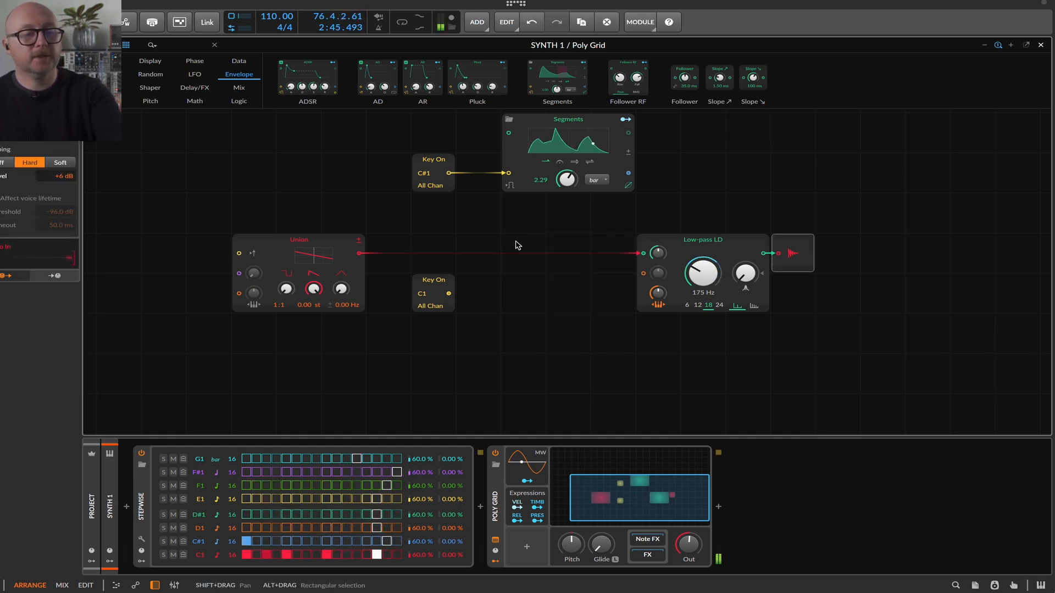
pyautogui.click(439, 299)
pyautogui.press('Delete')
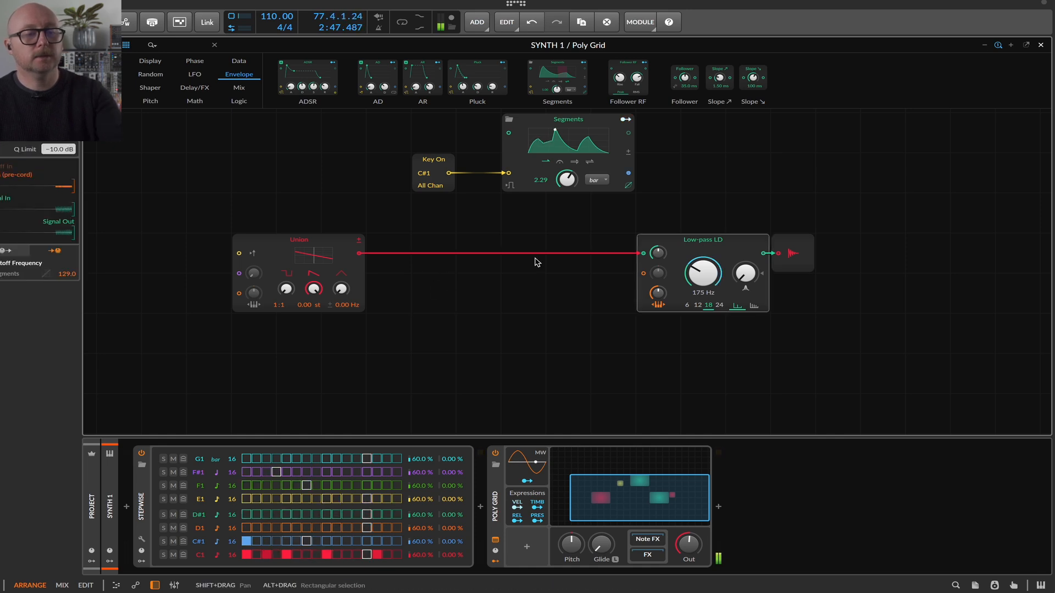
# - Lower the filter cutoff to 60.0 Hz, set the Union oscillator's ratio to 1:2 and raise its pulse level
pyautogui.moveTo(702, 273)
pyautogui.mouseDown()
pyautogui.moveTo(702, 296)
pyautogui.moveTo(701, 272)
pyautogui.mouseUp()
pyautogui.moveTo(283, 306); pyautogui.dragTo(282, 300)
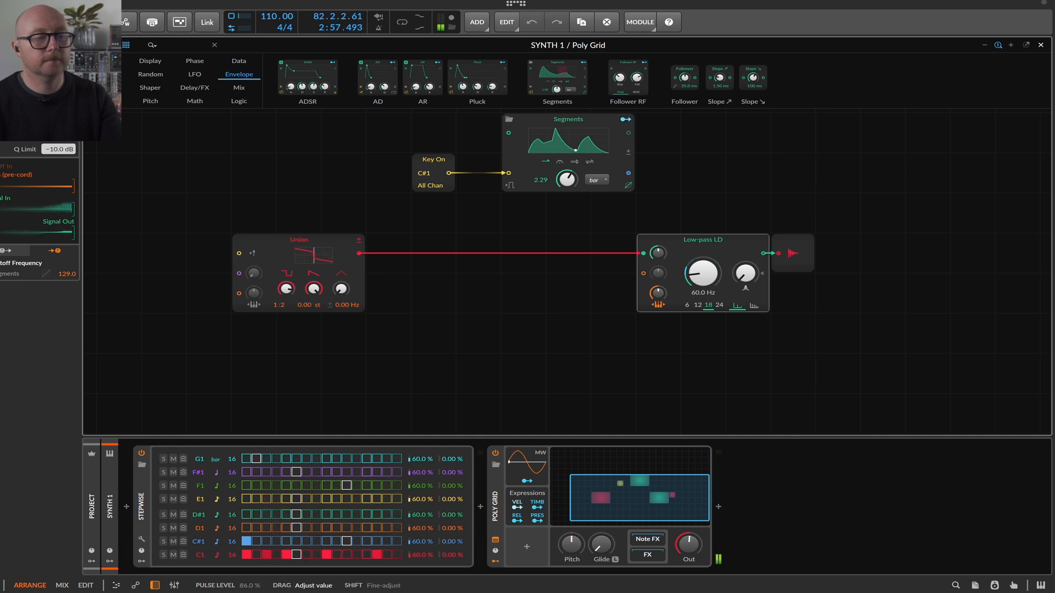
pyautogui.moveTo(286, 289); pyautogui.dragTo(287, 291)
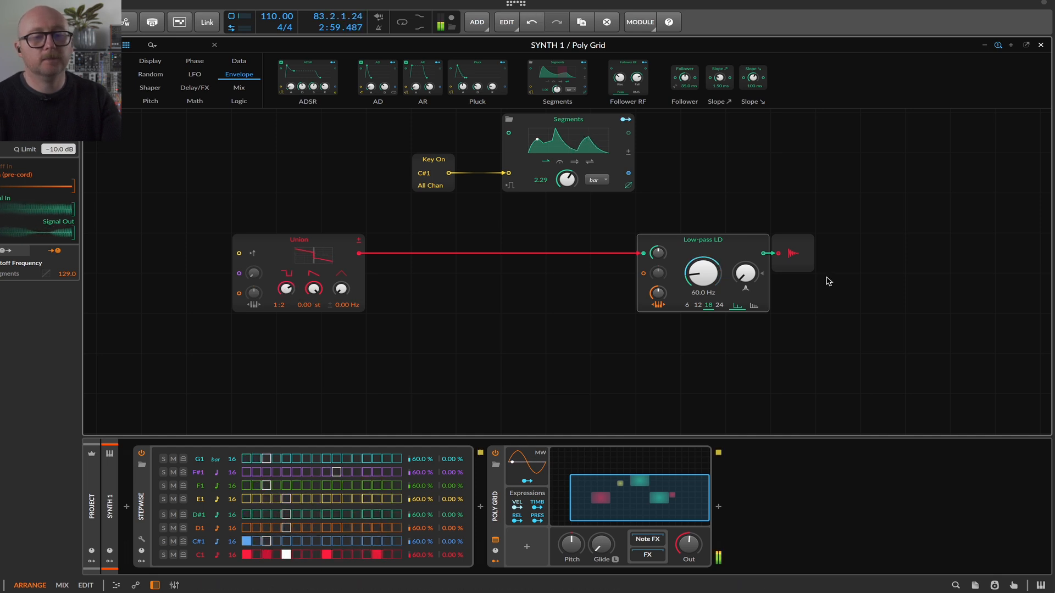
# - Spread out the output and Low-pass LD modules, and add an AD envelope in the free space beyond Segments
pyautogui.moveTo(802, 243); pyautogui.dragTo(892, 243)
pyautogui.moveTo(726, 243); pyautogui.dragTo(558, 245)
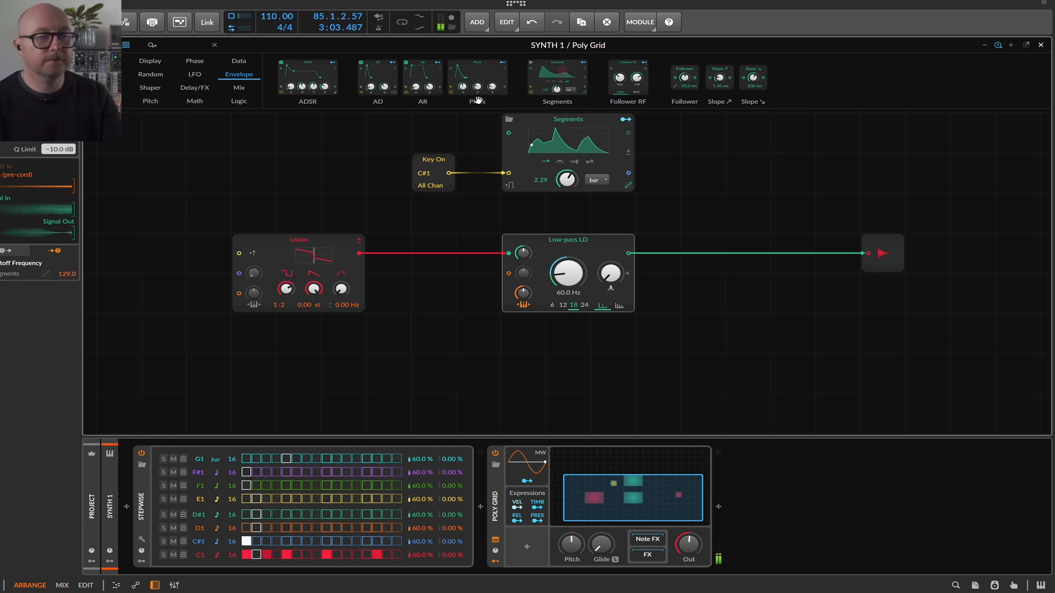
pyautogui.moveTo(397, 84); pyautogui.dragTo(733, 135)
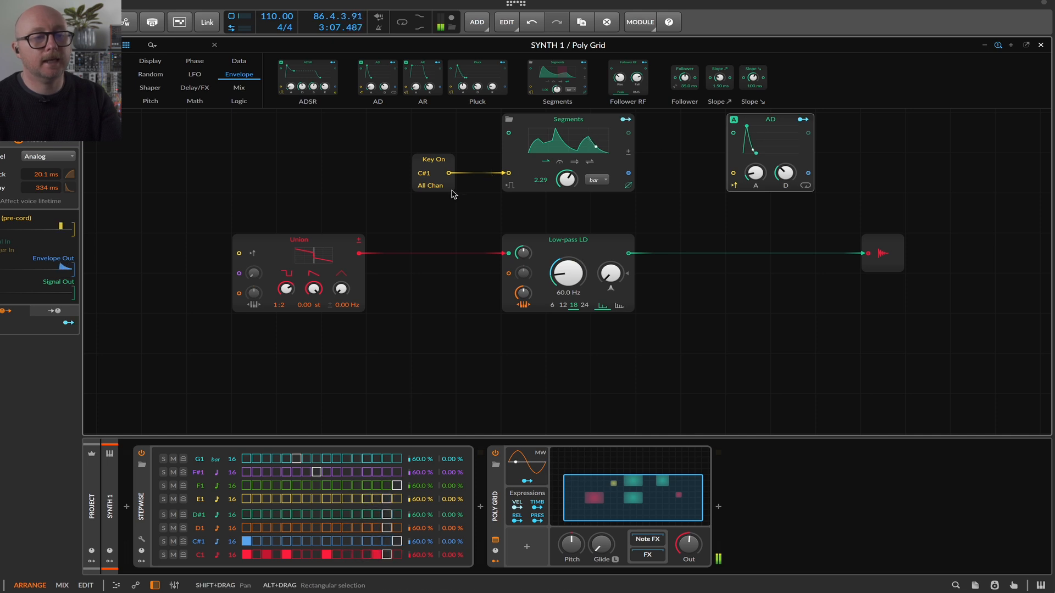
# - Copy the C#1 Key On module next to the AD envelope and shift the AD away to leave a gap between them
pyautogui.click(428, 162)
pyautogui.moveTo(427, 163); pyautogui.dragTo(704, 155)
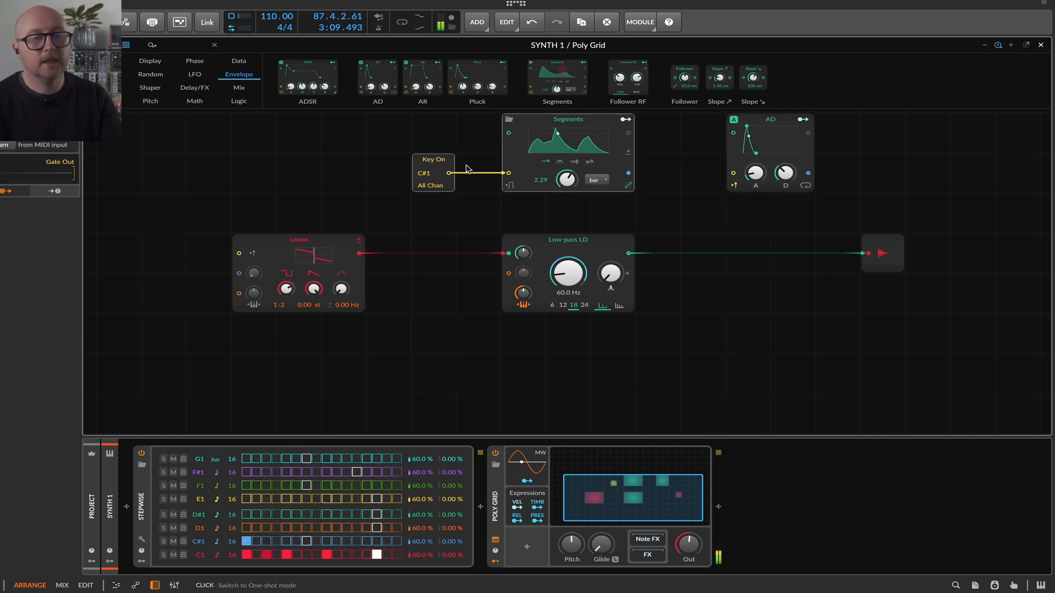
pyautogui.moveTo(442, 162); pyautogui.dragTo(714, 163)
pyautogui.moveTo(1002, 140); pyautogui.dragTo(906, 138)
pyautogui.press('Delete')
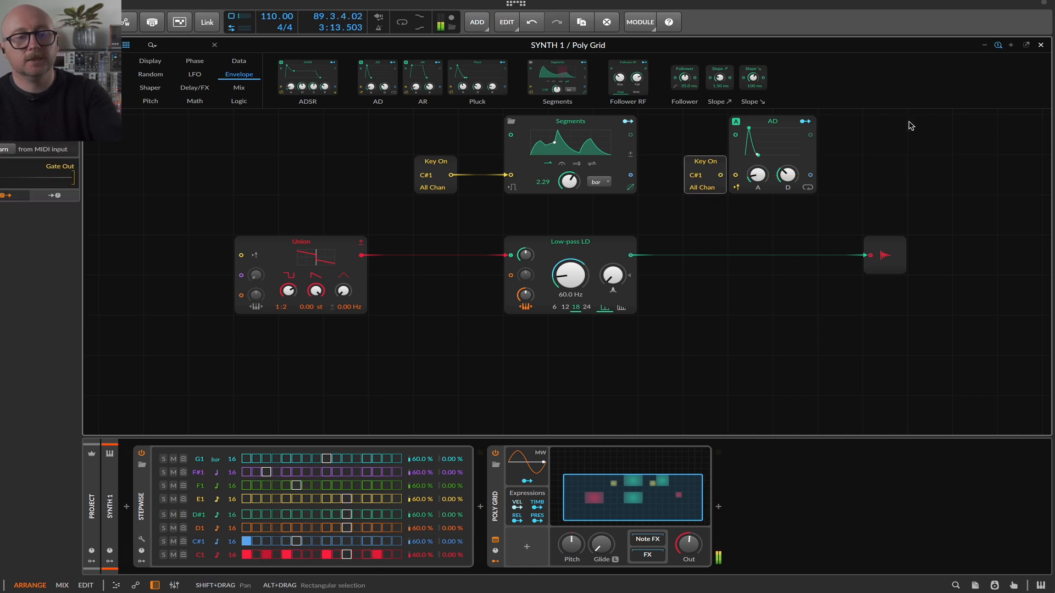
pyautogui.click(769, 124)
pyautogui.moveTo(769, 124); pyautogui.dragTo(814, 124)
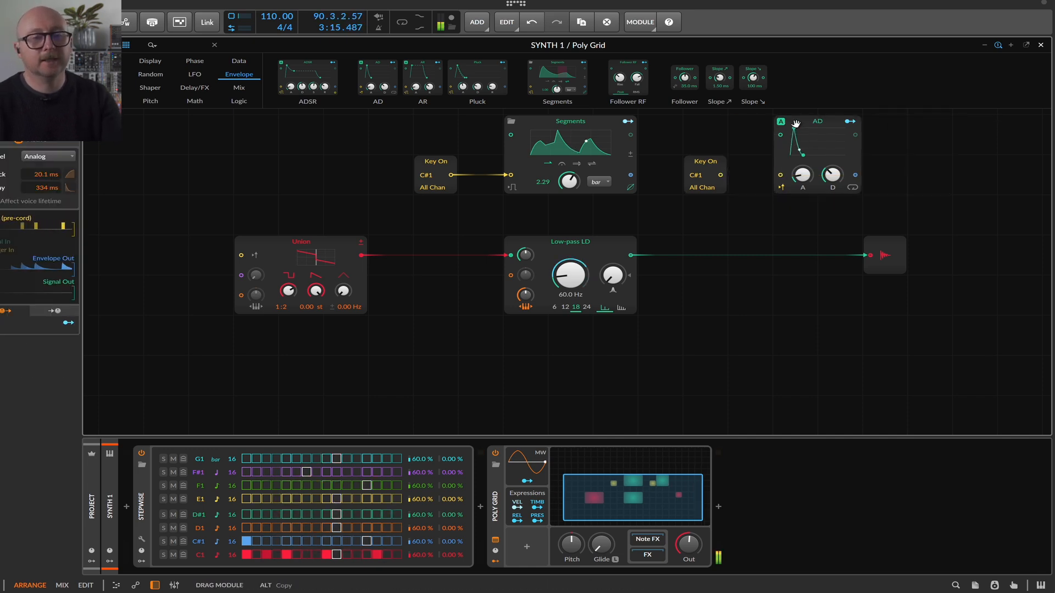
# - Trigger the AD only from the copied Key On, set to D1, and activate steps 3, 7, 12 and 16 of the D1 lane
pyautogui.click(781, 188)
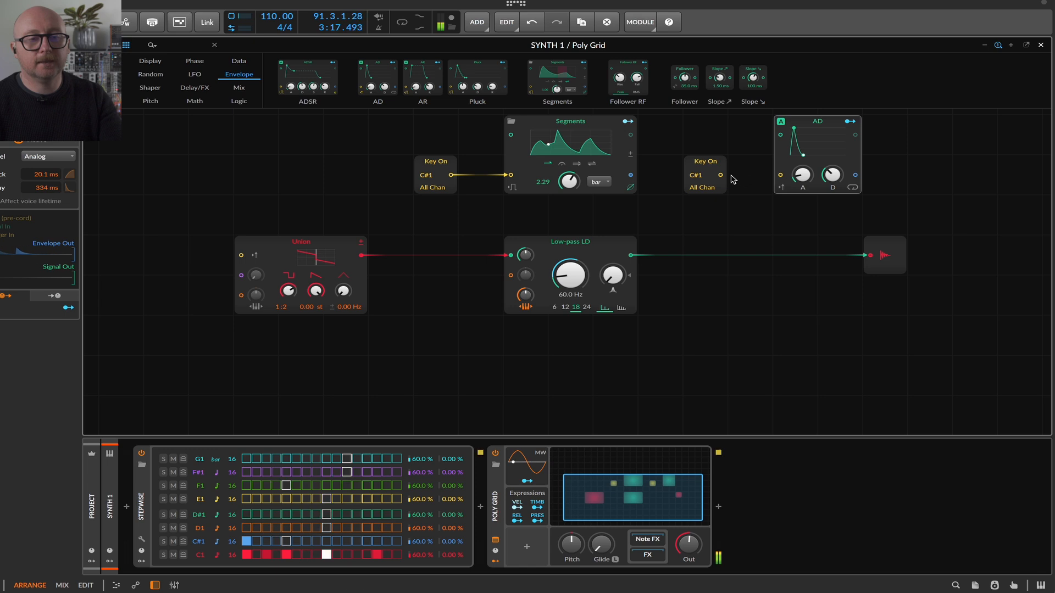
pyautogui.moveTo(697, 175); pyautogui.dragTo(781, 176)
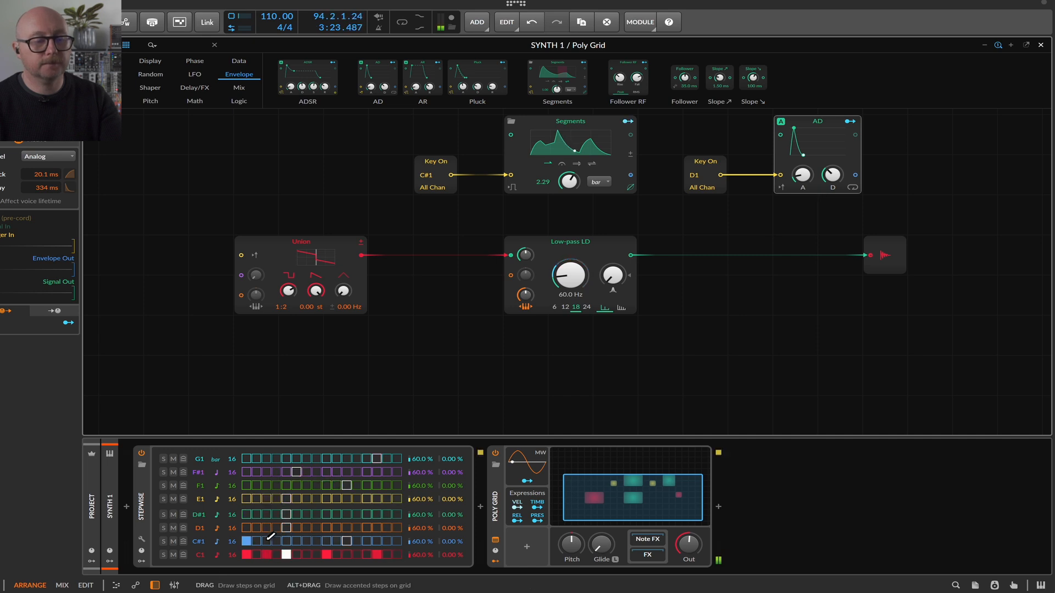
pyautogui.click(307, 528)
pyautogui.click(357, 528)
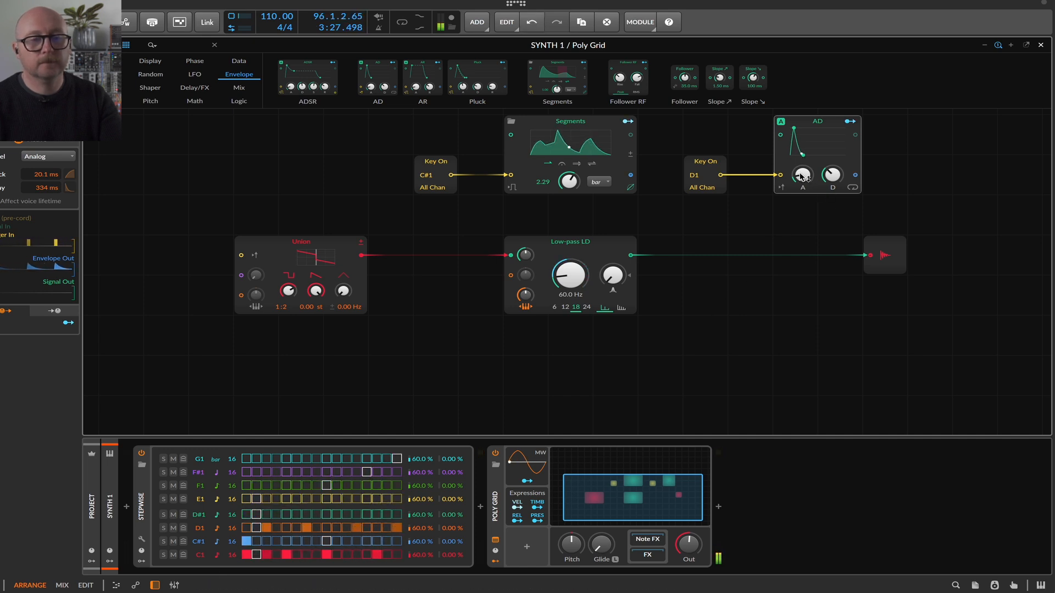
# - Modulate the cutoff by 70.00 st from the AD with 1.80 ms attack and 121 ms decay, and deactivate step 16 of the D1 lane
pyautogui.moveTo(802, 173); pyautogui.dragTo(832, 188)
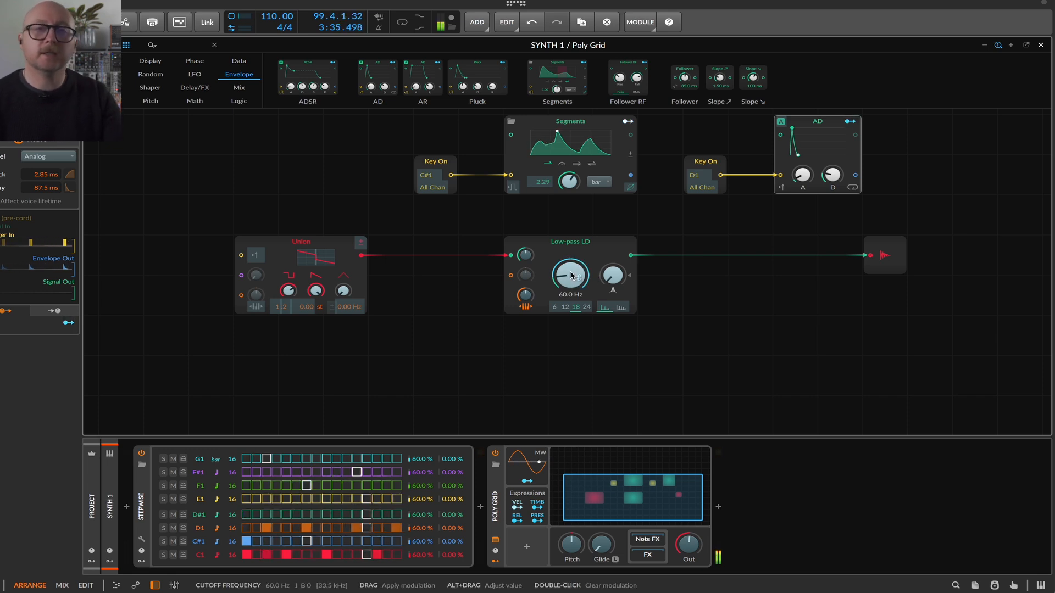
pyautogui.moveTo(571, 275); pyautogui.dragTo(571, 270)
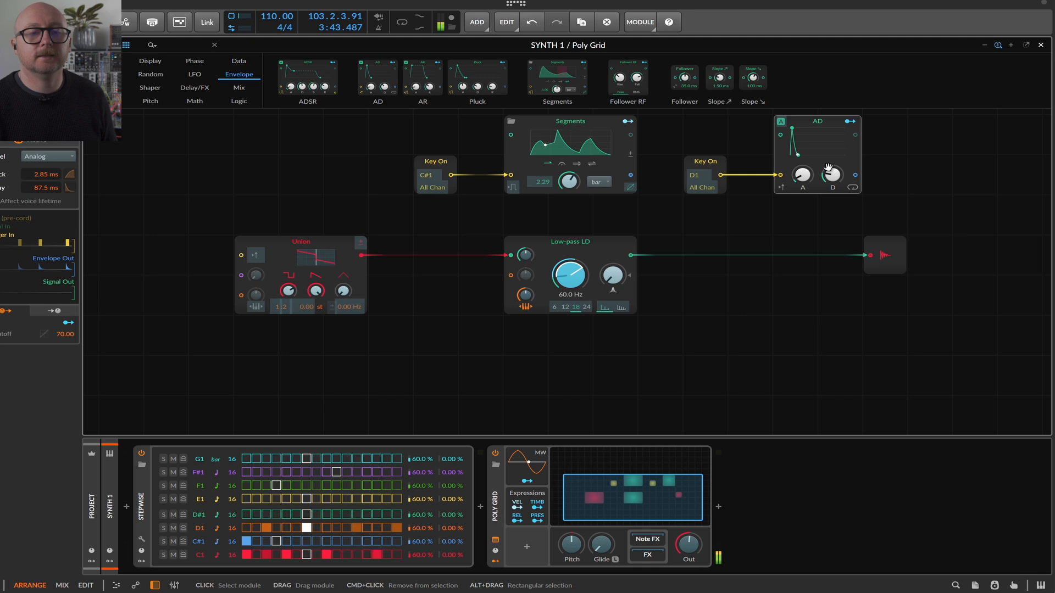
pyautogui.click(849, 121)
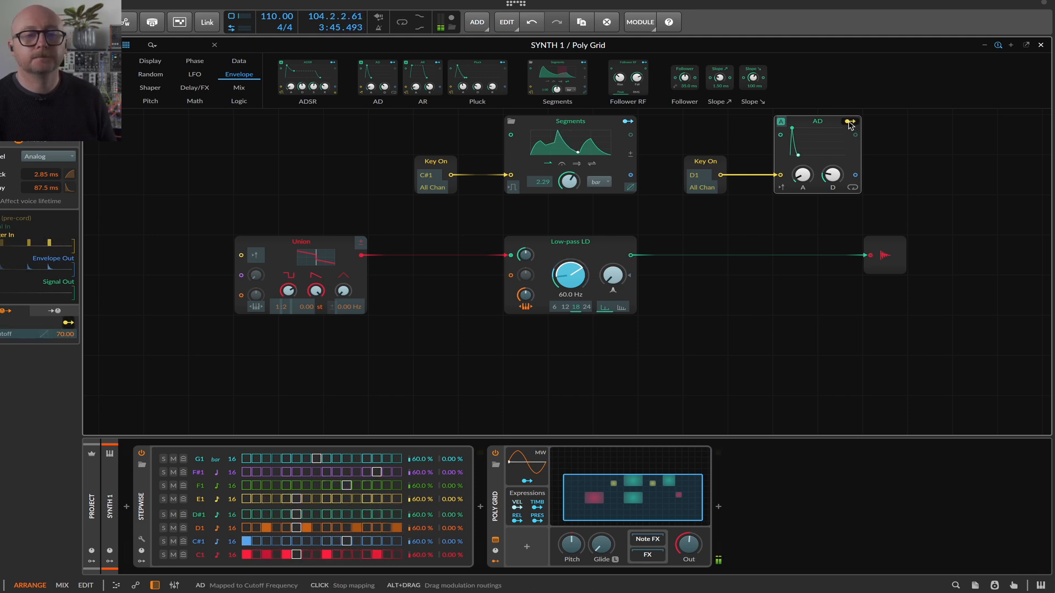
pyautogui.click(849, 122)
pyautogui.moveTo(832, 174); pyautogui.dragTo(802, 176)
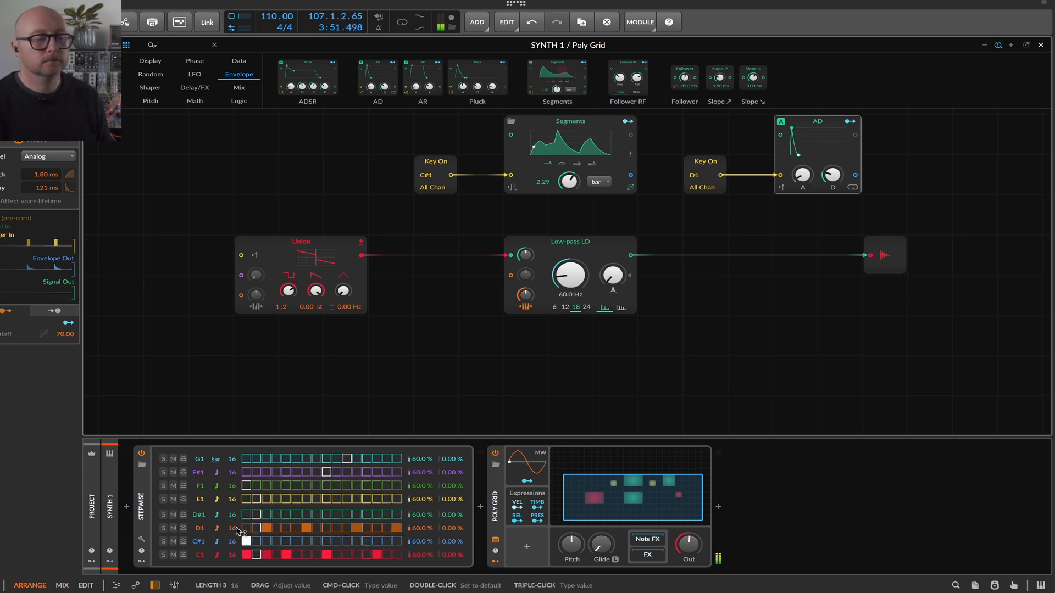
pyautogui.click(358, 527)
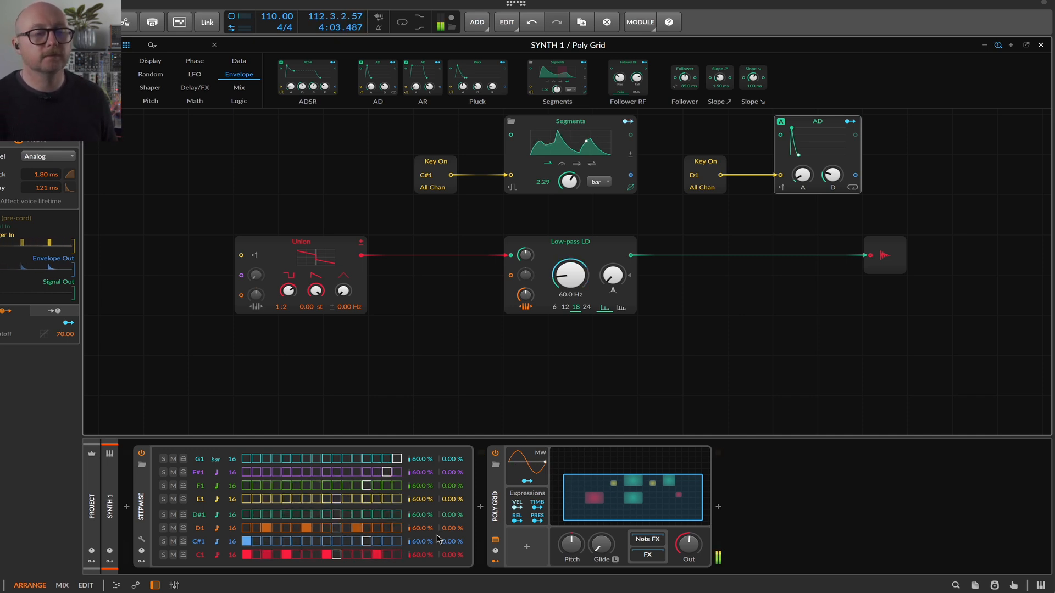
# - Duplicate the D1 Key On and AD pair and place the copy directly below the originals
pyautogui.moveTo(908, 141); pyautogui.dragTo(708, 182)
pyautogui.hotkey('ctrl', 'd')
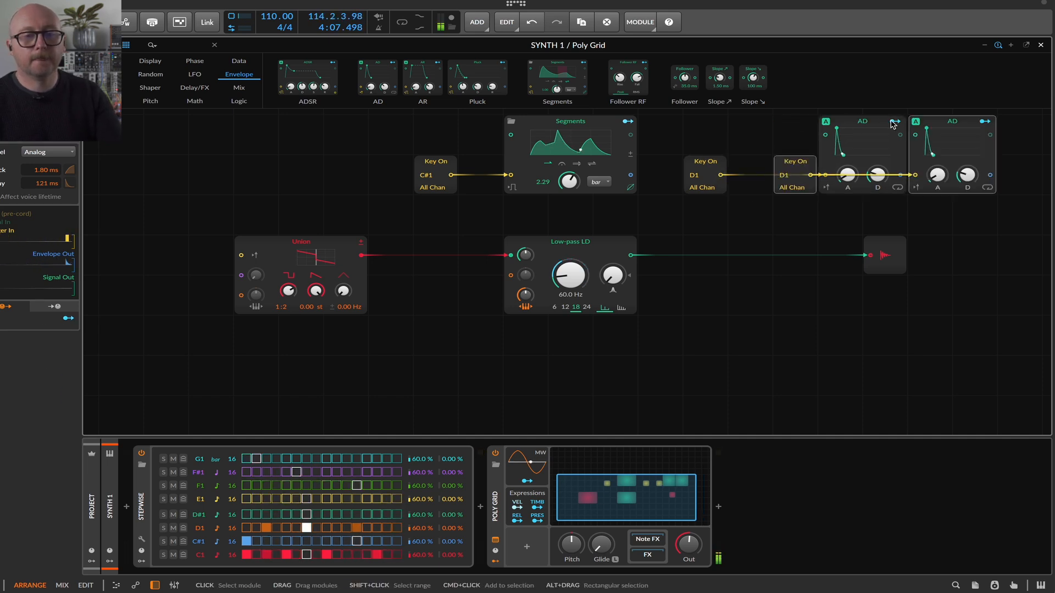
pyautogui.moveTo(948, 124); pyautogui.dragTo(830, 210)
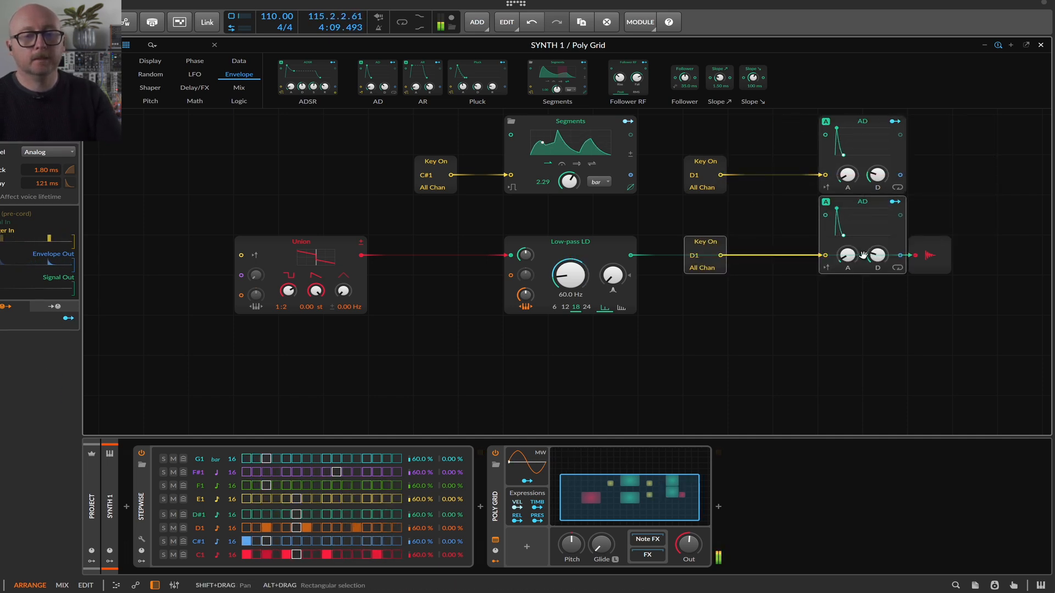
# - Move the output, Low-pass LD and Union modules down below the envelope modules
pyautogui.moveTo(936, 251); pyautogui.dragTo(757, 334)
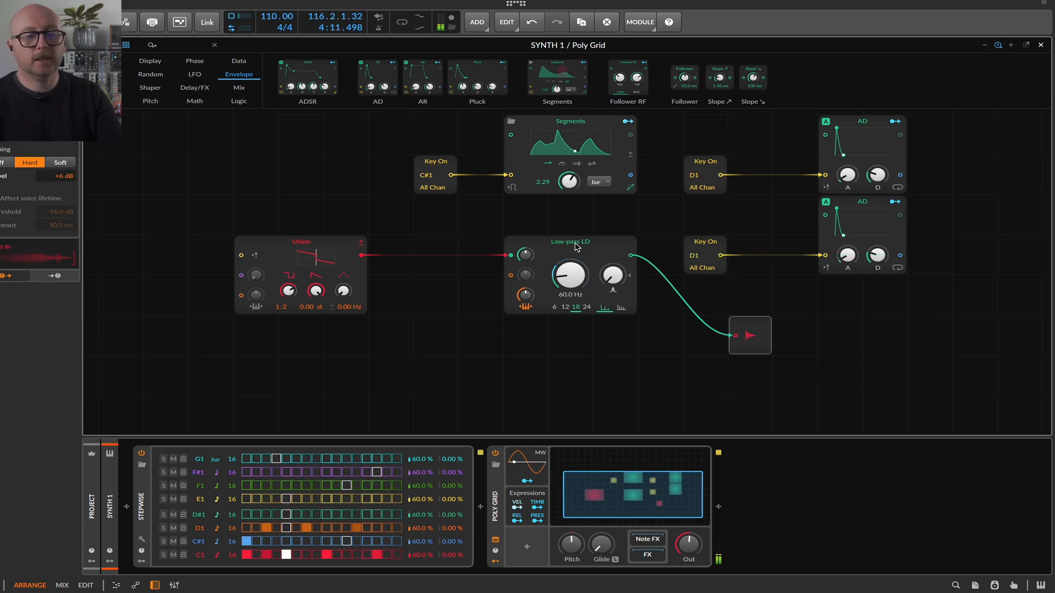
pyautogui.moveTo(572, 241); pyautogui.dragTo(572, 282)
pyautogui.moveTo(308, 245); pyautogui.dragTo(353, 284)
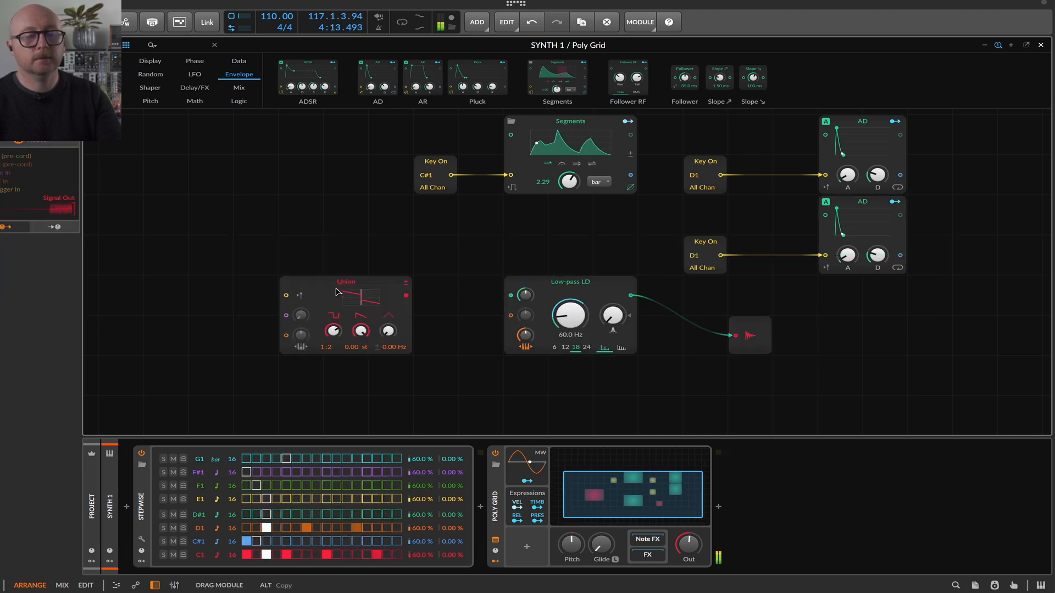
# - Set the copied Key On to D#1, shorten the D#1 lane to 3 steps and activate its first step
pyautogui.moveTo(695, 257); pyautogui.dragTo(694, 251)
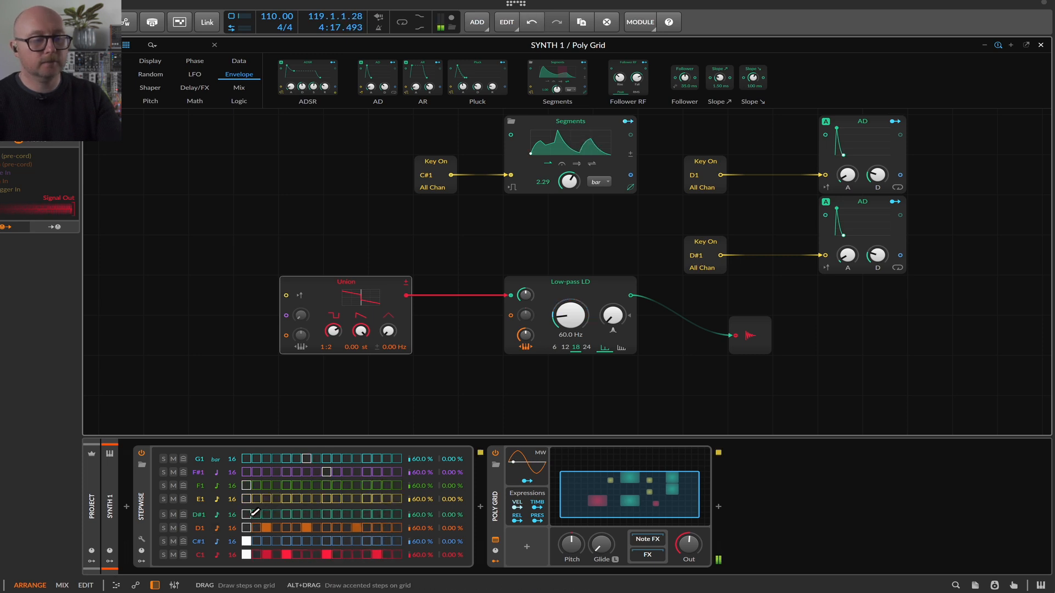
pyautogui.moveTo(231, 516); pyautogui.dragTo(231, 518)
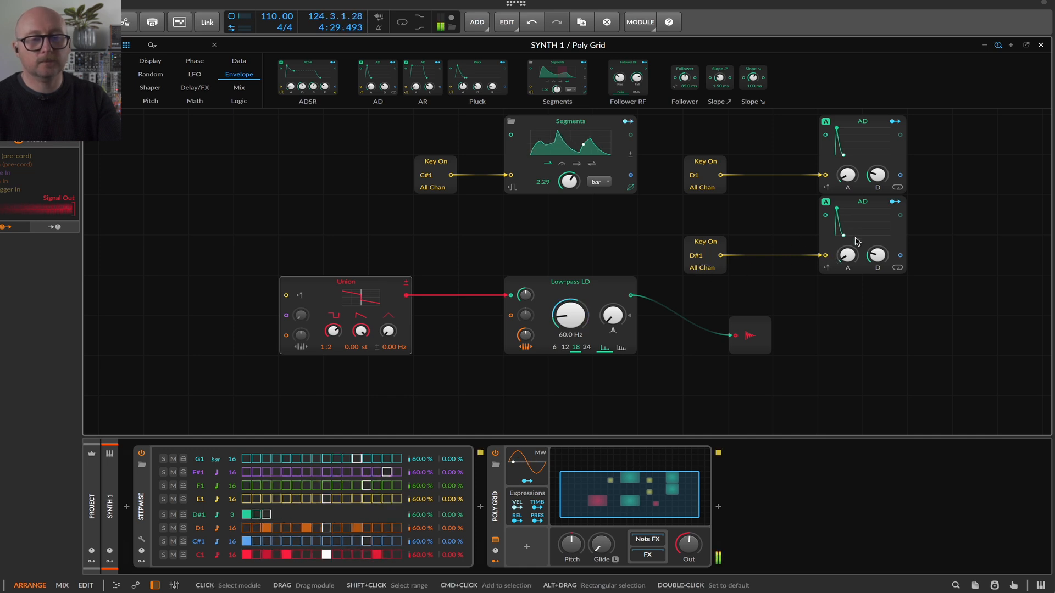
# - Modulate the Low-pass LD cutoff frequency from the second AD envelope by 53.50 st
pyautogui.moveTo(895, 202); pyautogui.dragTo(569, 315)
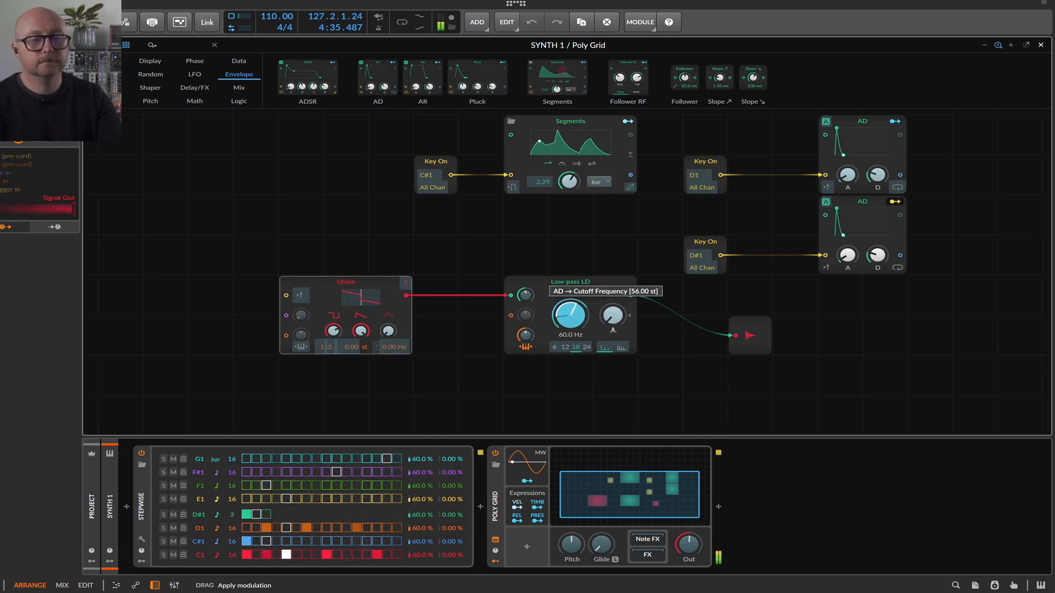
pyautogui.moveTo(569, 315); pyautogui.dragTo(569, 315)
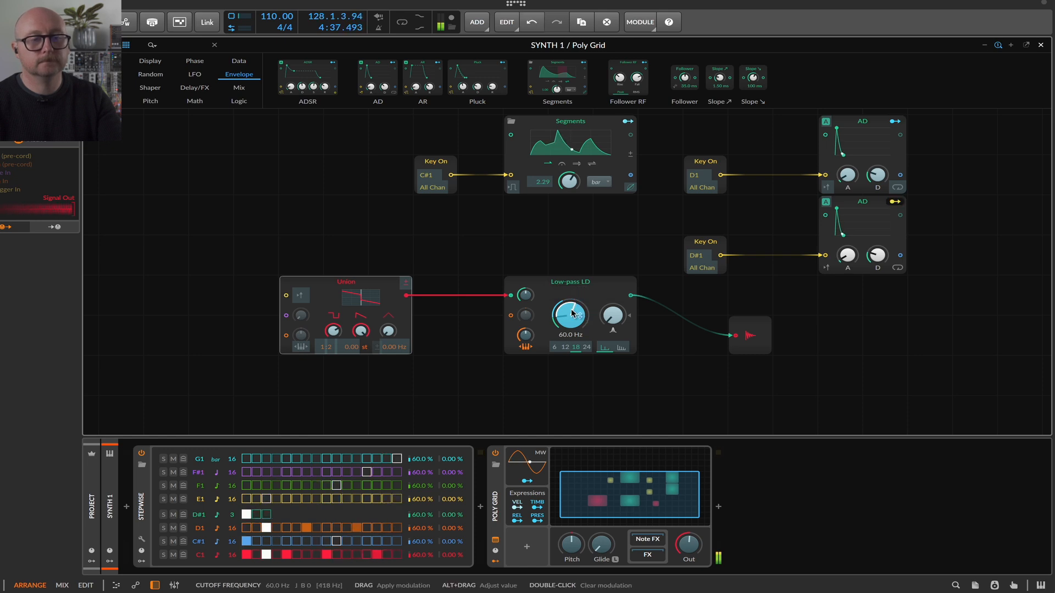
pyautogui.click(895, 201)
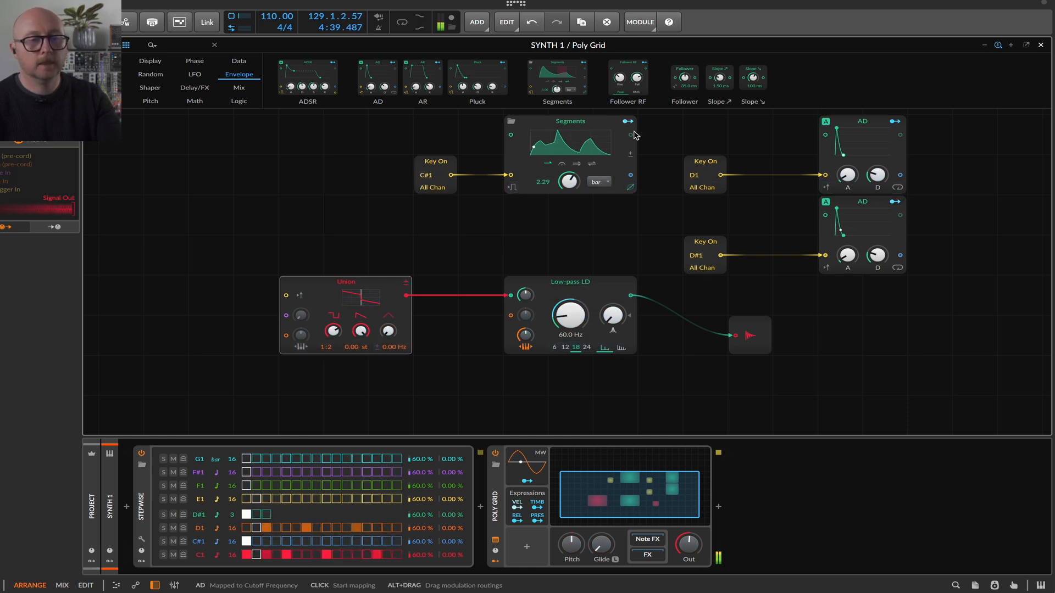
# - Reduce the Segments modulation amount on the filter cutoff to 78.69
pyautogui.click(607, 120)
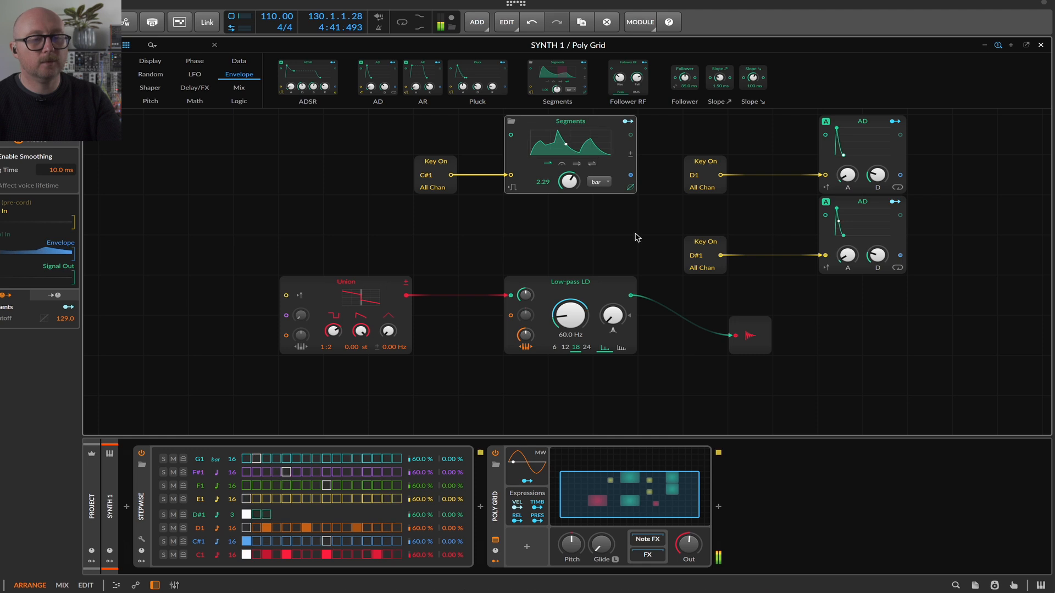
pyautogui.click(598, 289)
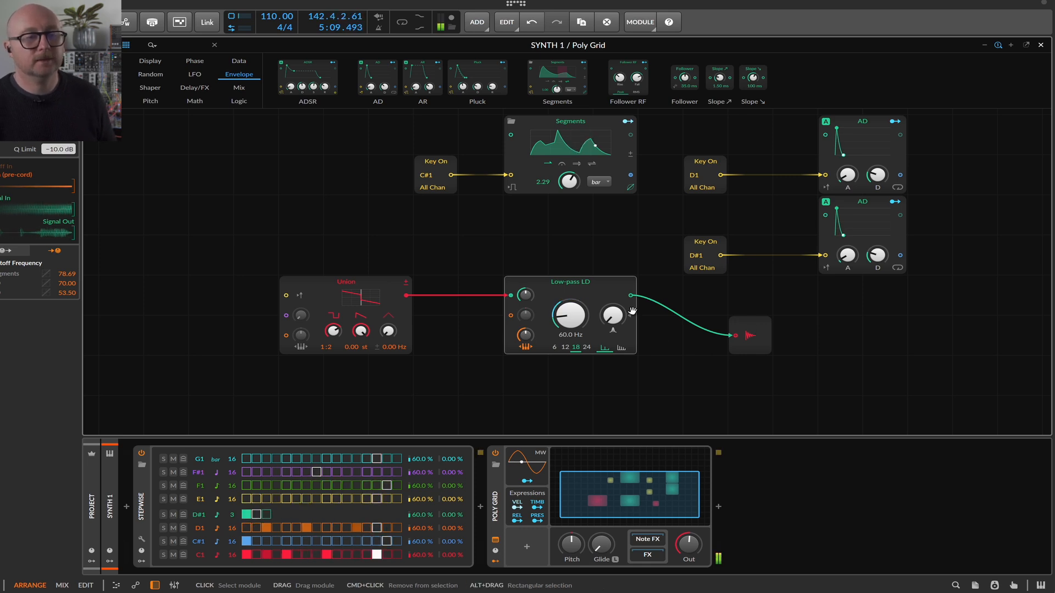
# - Find the EchoBoy plug-in by searching for "echo" and insert it after Poly Grid
pyautogui.moveTo(675, 496); pyautogui.dragTo(686, 496)
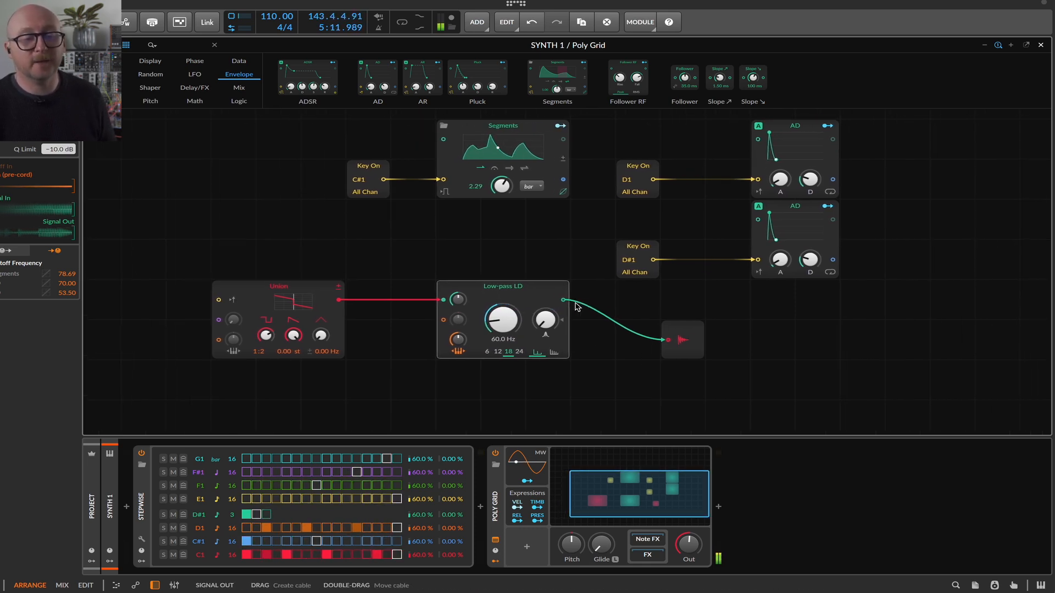
pyautogui.click(718, 506)
pyautogui.write('echo')
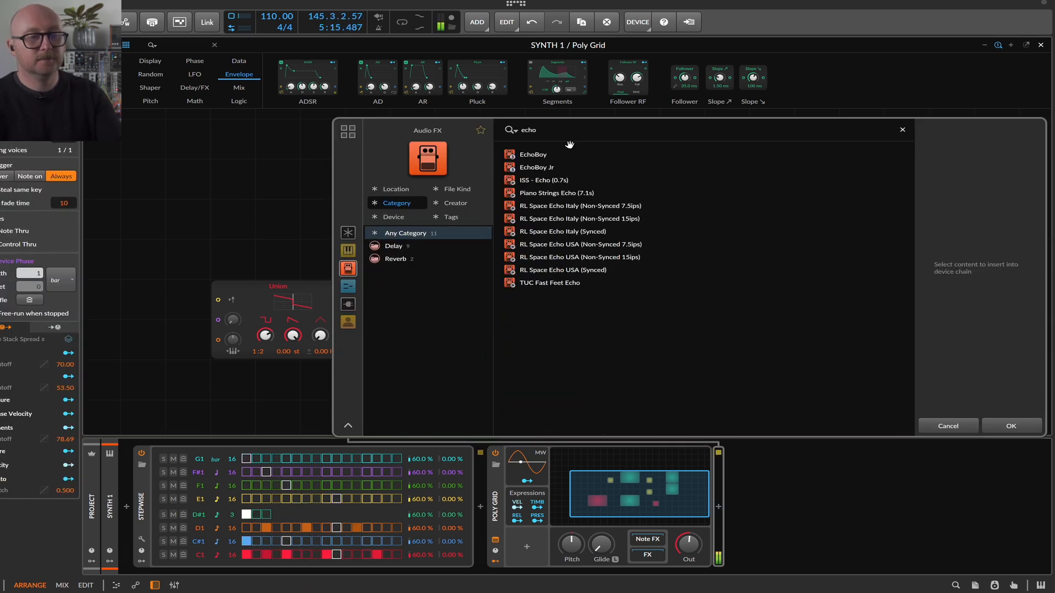
pyautogui.click(531, 156)
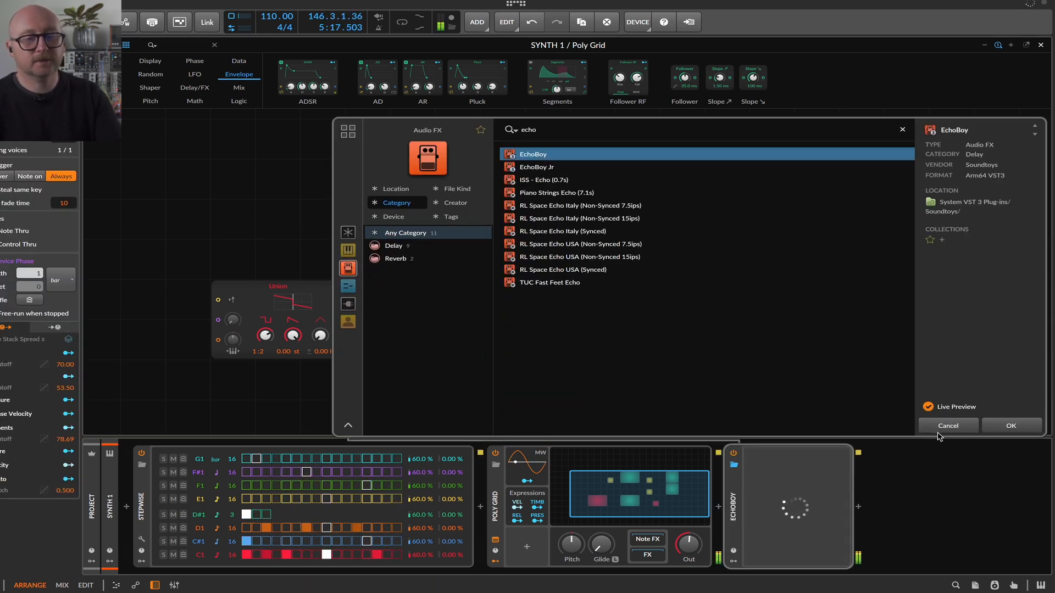
pyautogui.click(1009, 429)
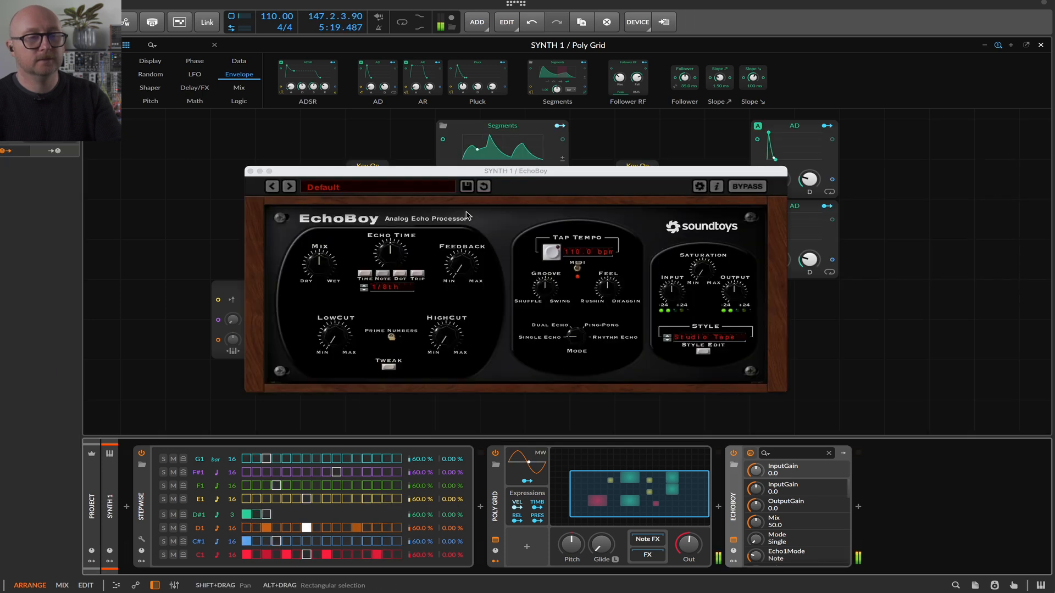
# - Load EchoBoy's DM-2 preset from the 01 Classics folder and set its echo time to 260.7 ms
pyautogui.click(330, 188)
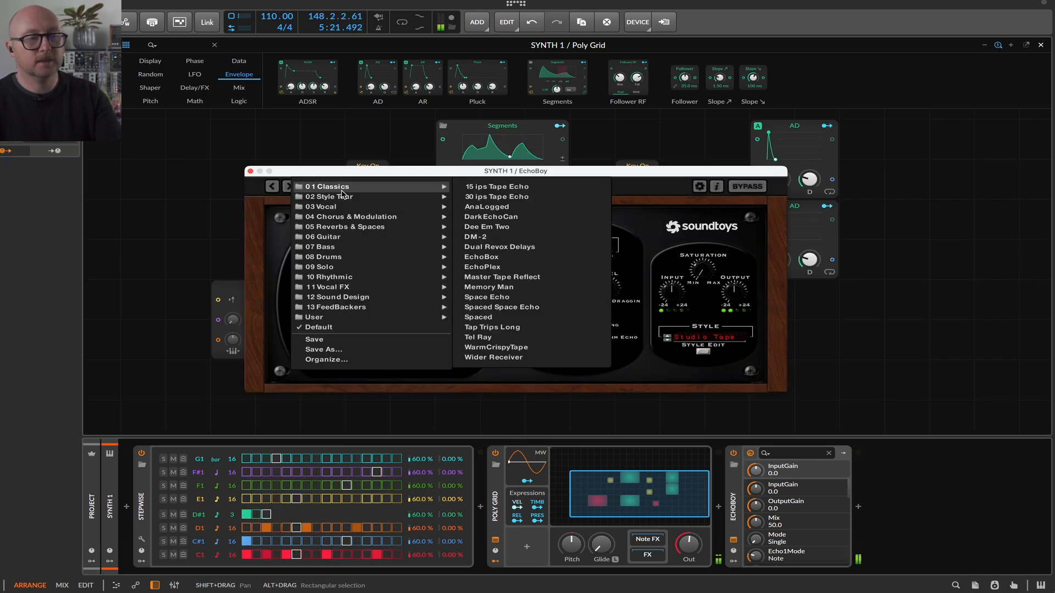
pyautogui.click(488, 236)
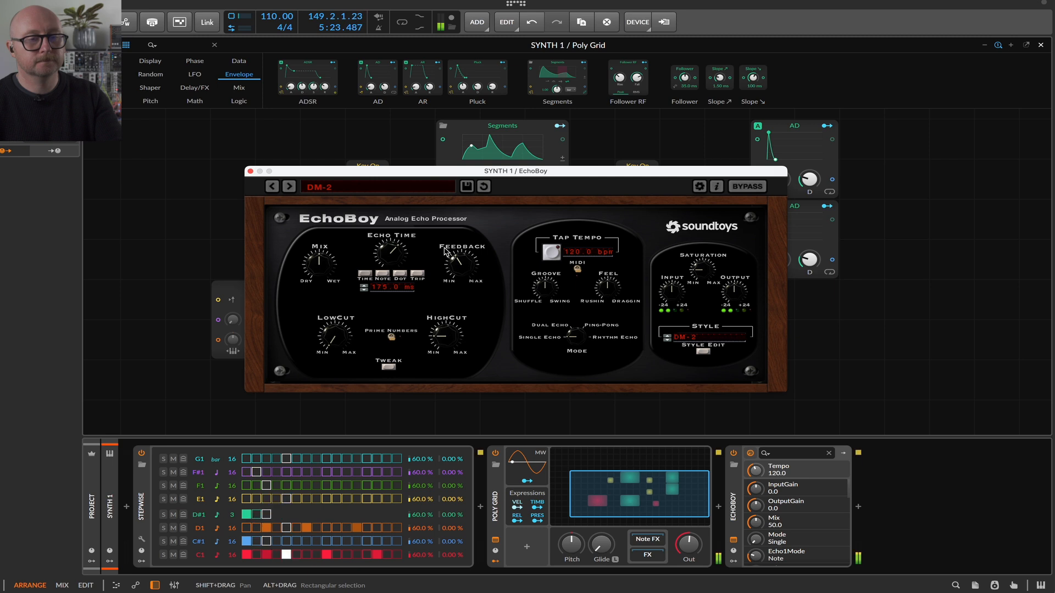
pyautogui.moveTo(392, 260); pyautogui.dragTo(417, 186)
pyautogui.moveTo(393, 258)
pyautogui.mouseDown()
pyautogui.moveTo(389, 276)
pyautogui.moveTo(391, 266)
pyautogui.mouseUp()
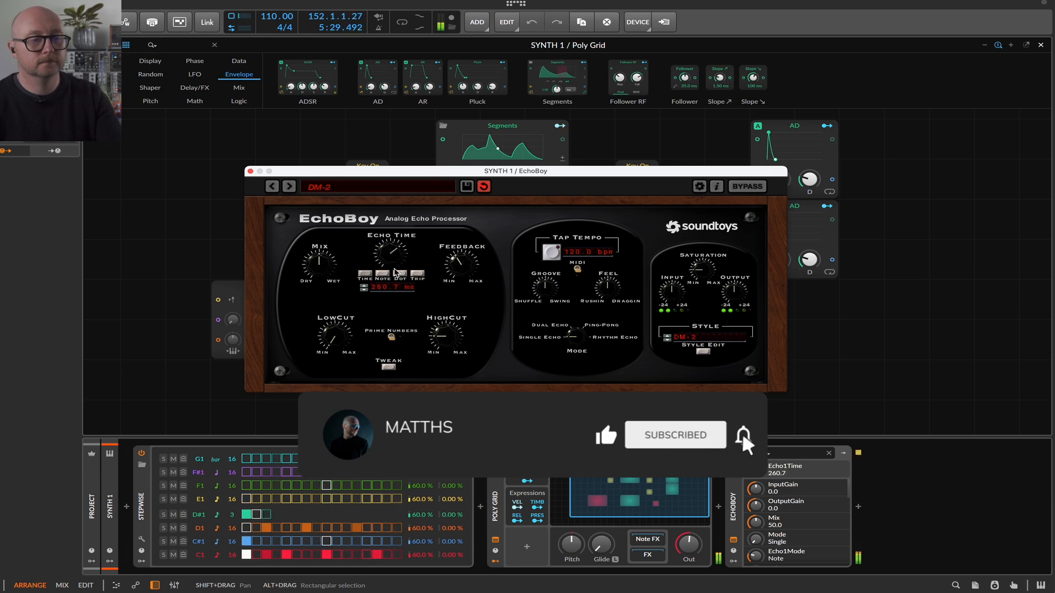
# - Set EchoBoy's feedback to 0.19, input gain to 2.5 and mix to 38.5
pyautogui.moveTo(457, 265); pyautogui.dragTo(442, 288)
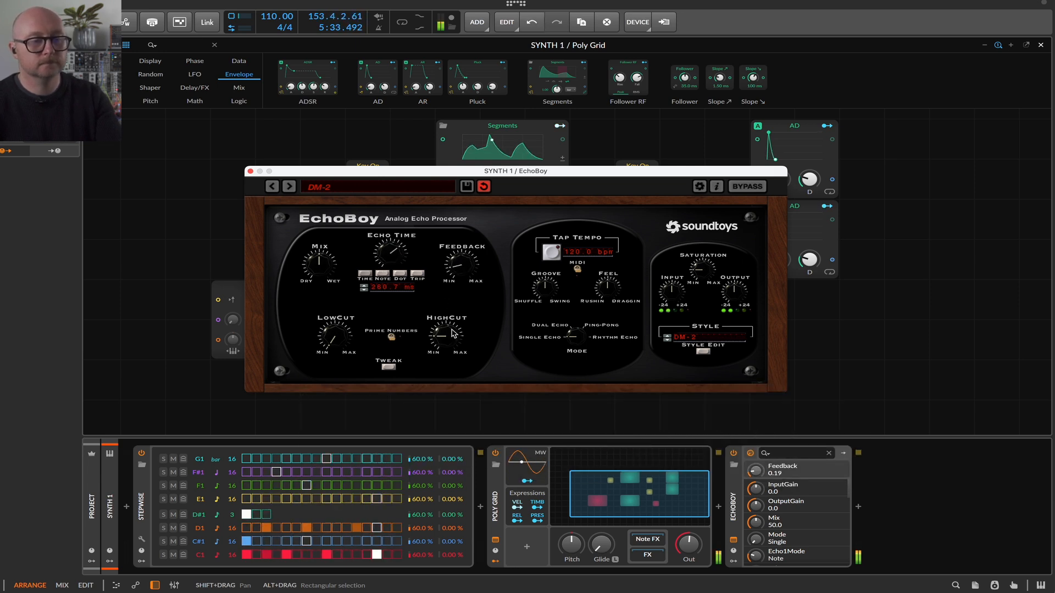
pyautogui.moveTo(675, 297); pyautogui.dragTo(682, 286)
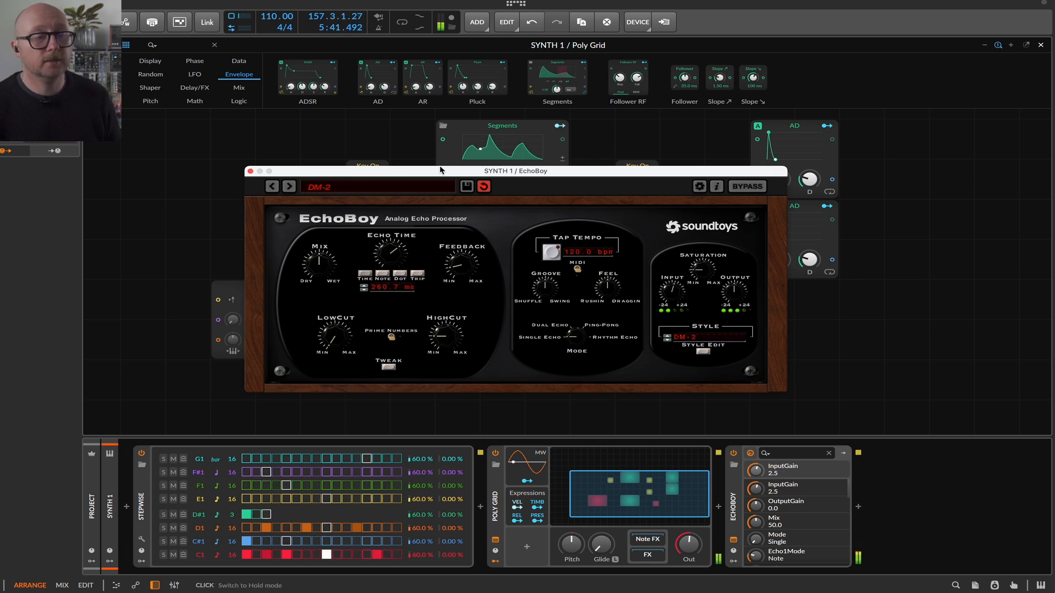
pyautogui.moveTo(323, 265); pyautogui.dragTo(323, 266)
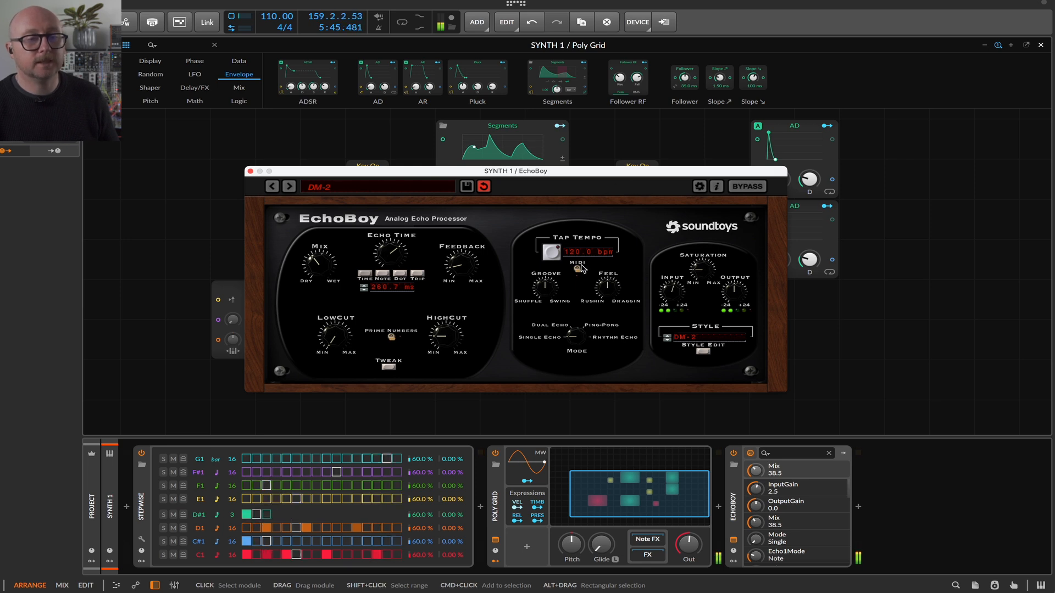
pyautogui.moveTo(557, 176); pyautogui.dragTo(557, 159)
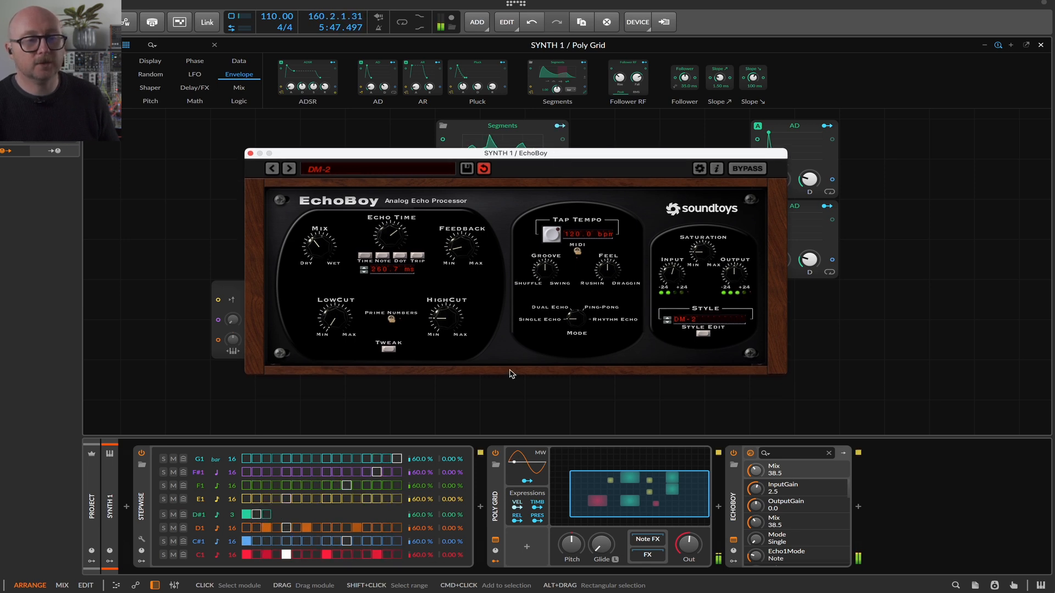
# - Show EchoBoy's extra tweak controls, browse its styles and try the Dual Echo and Rhythm Echo modes before restoring Single Echo
pyautogui.click(436, 369)
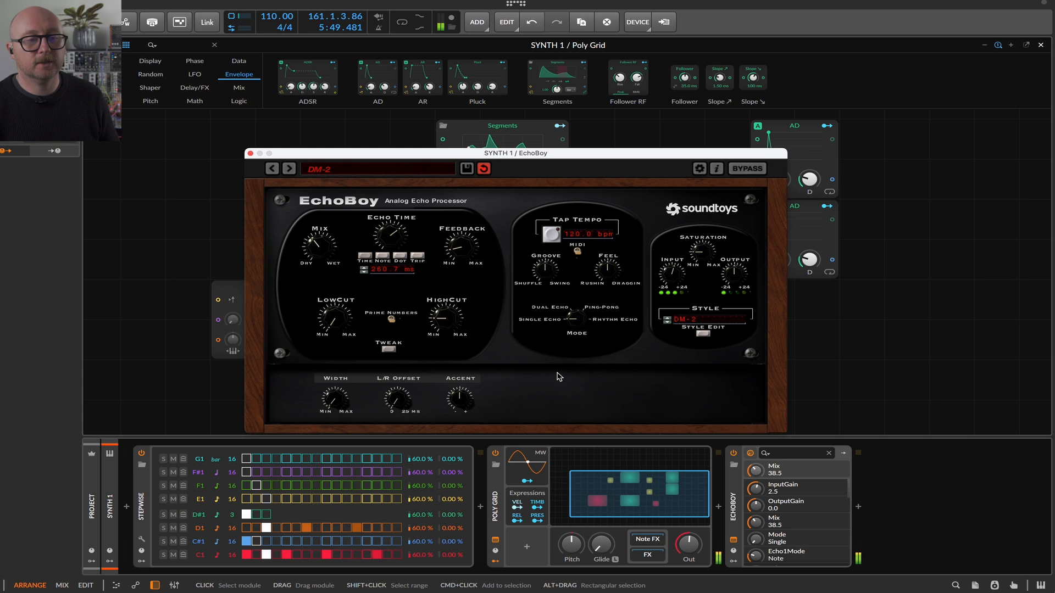
pyautogui.click(703, 320)
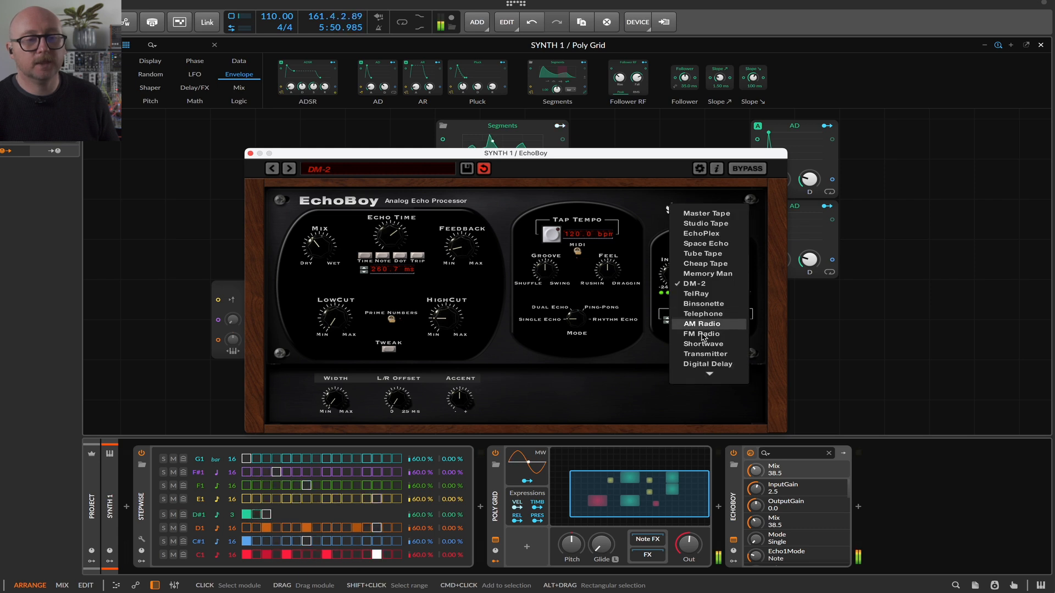
pyautogui.click(637, 358)
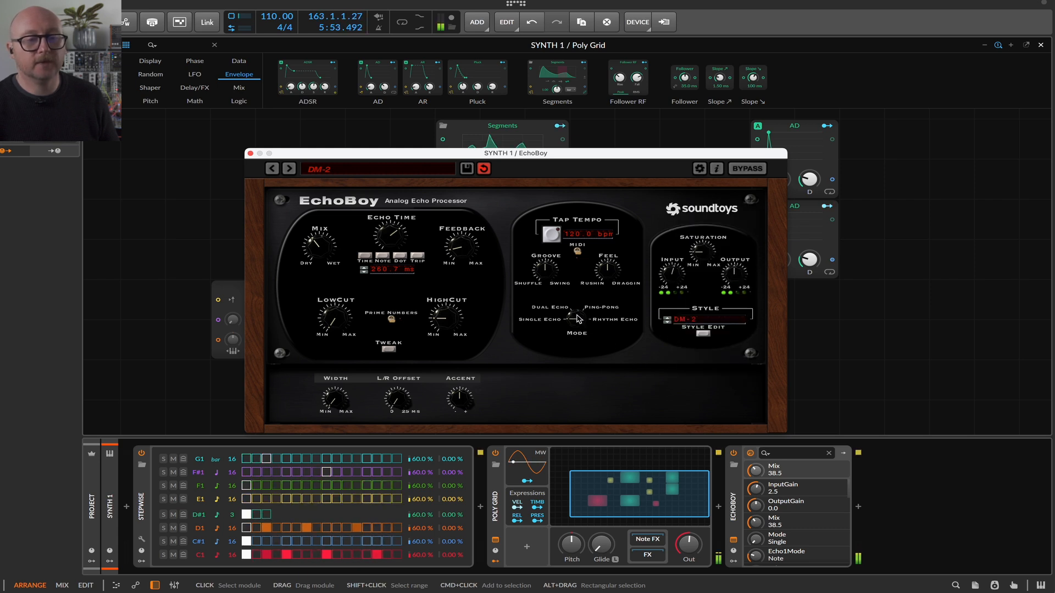
pyautogui.moveTo(581, 322); pyautogui.dragTo(581, 294)
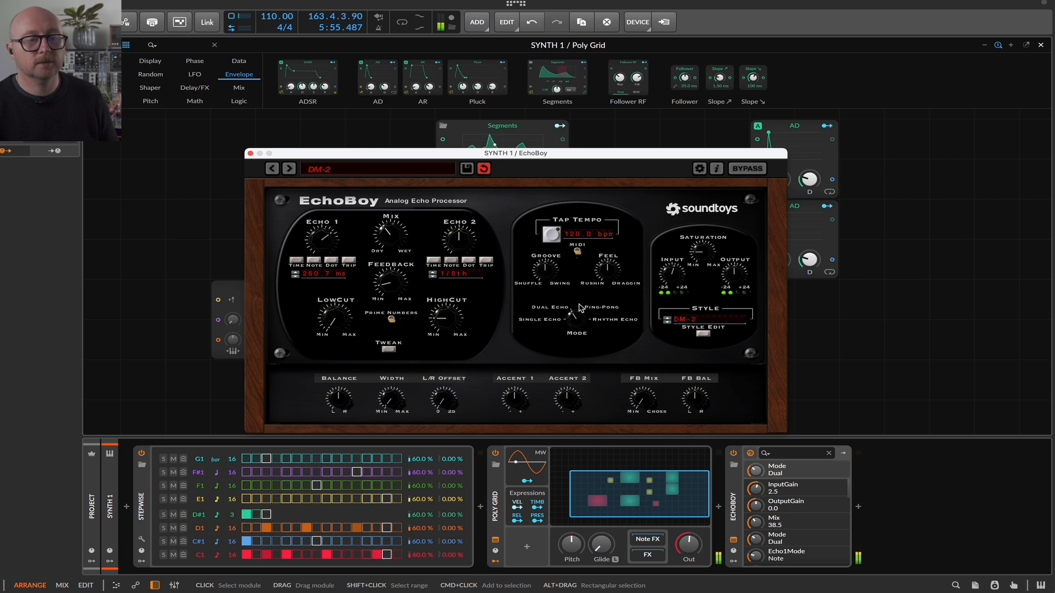
pyautogui.click(590, 321)
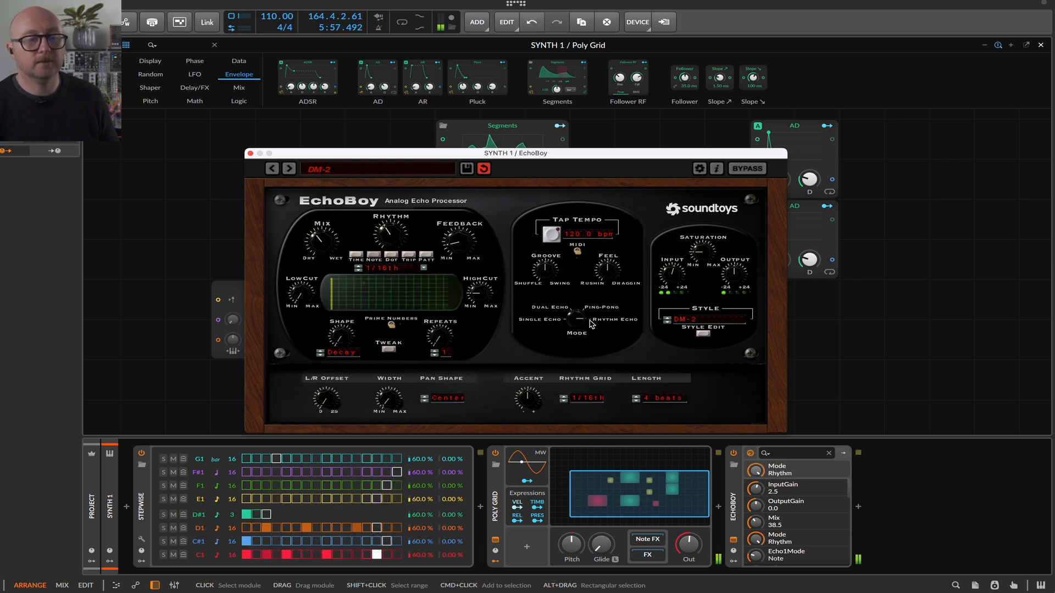
pyautogui.moveTo(581, 322); pyautogui.dragTo(571, 386)
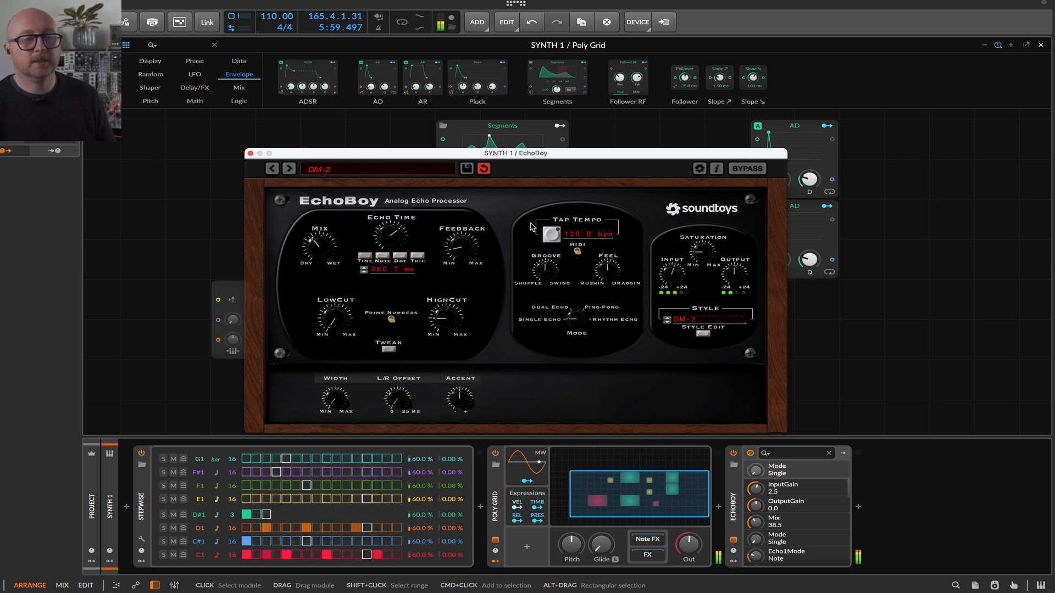
# - Set EchoBoy's saturation to 4.08 and close the plug-in window
pyautogui.moveTo(702, 260); pyautogui.dragTo(701, 252)
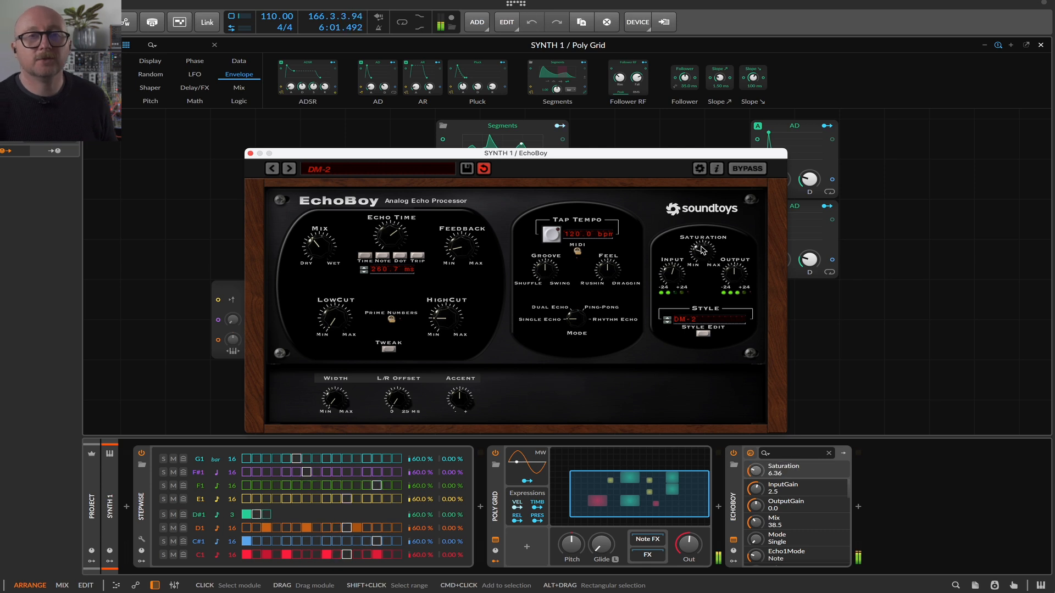
pyautogui.click(250, 153)
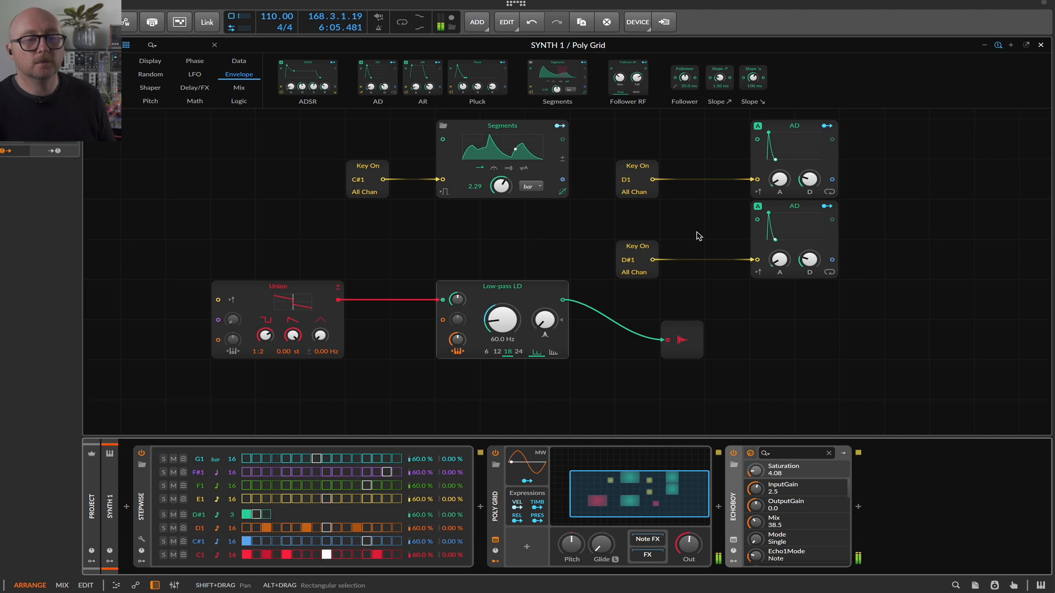
# - Duplicate the D#1 Key On and its connected AD envelope, place the copy below the originals and set its note to E1
pyautogui.moveTo(923, 235); pyautogui.dragTo(638, 261)
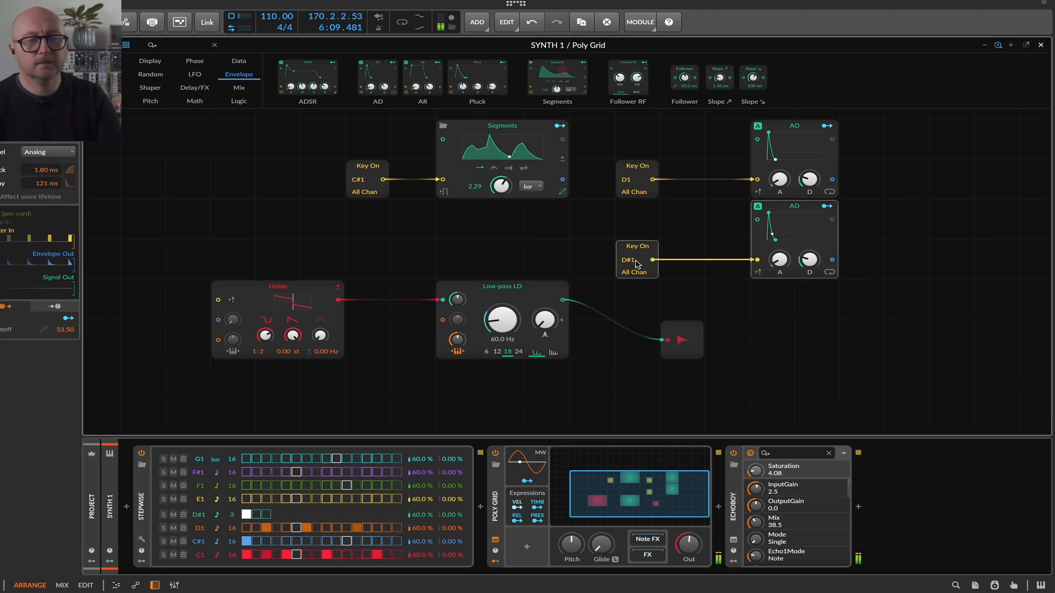
pyautogui.hotkey('ctrl', 'd')
pyautogui.moveTo(889, 208); pyautogui.dragTo(943, 303)
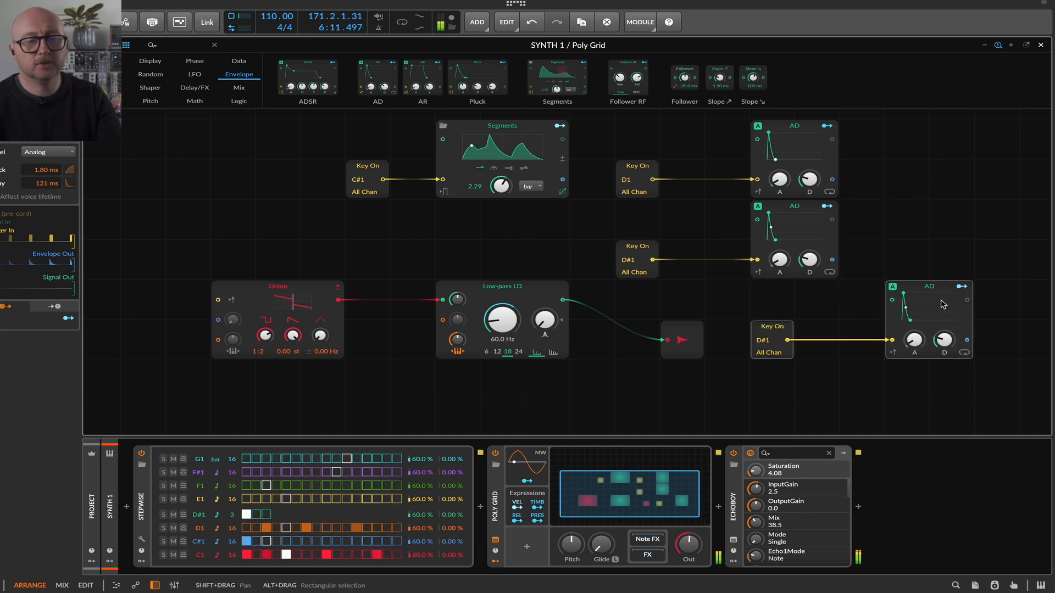
pyautogui.moveTo(764, 341); pyautogui.dragTo(763, 335)
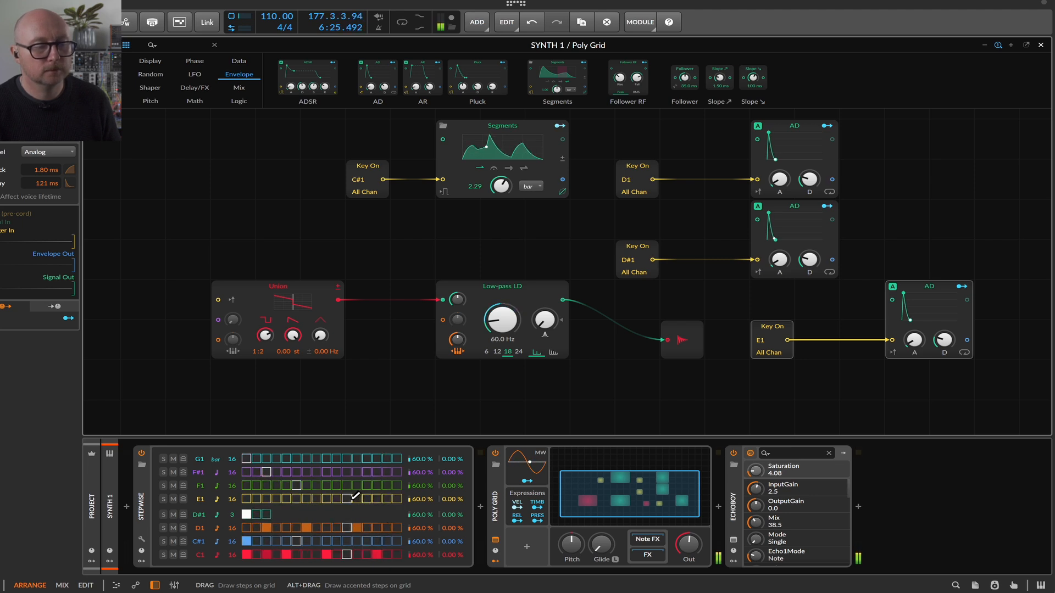
# - Activate step 14 in Stepwise's E1 lane and modulate the Low-pass LD cutoff from the E1-triggered AD envelope by 129.0
pyautogui.click(378, 500)
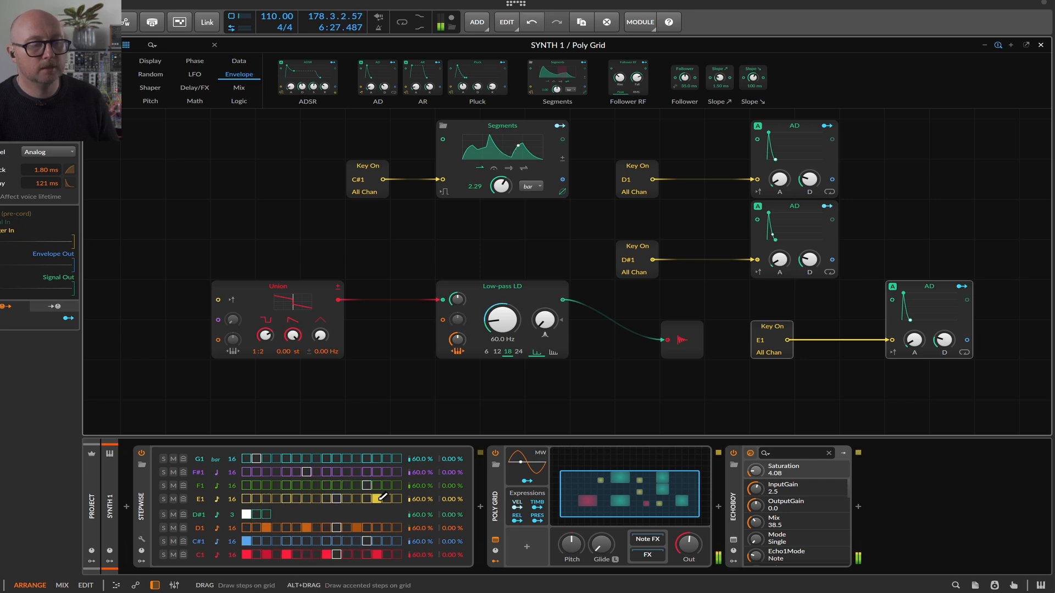
pyautogui.click(961, 286)
pyautogui.moveTo(501, 320); pyautogui.dragTo(502, 296)
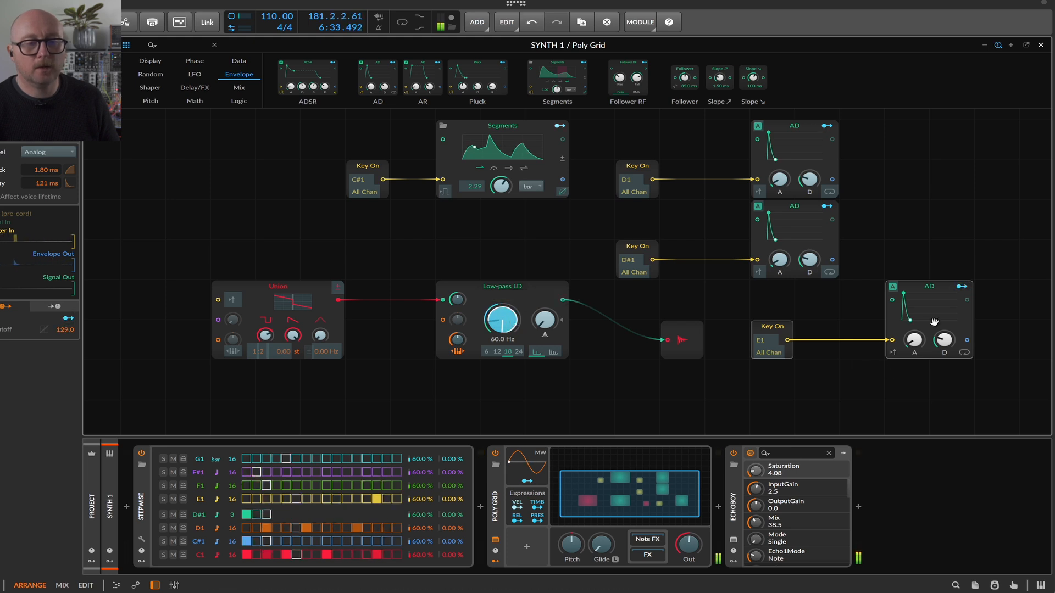
pyautogui.click(961, 286)
# - Set the E1-triggered AD envelope's attack to 0.00 ms and decay to 395 ms, and close the Poly Grid editor
pyautogui.moveTo(944, 340)
pyautogui.mouseDown()
pyautogui.moveTo(944, 326)
pyautogui.moveTo(914, 328)
pyautogui.moveTo(949, 344)
pyautogui.moveTo(949, 358)
pyautogui.moveTo(945, 330)
pyautogui.moveTo(914, 345)
pyautogui.moveTo(915, 360)
pyautogui.moveTo(944, 323)
pyautogui.moveTo(942, 339)
pyautogui.mouseUp()
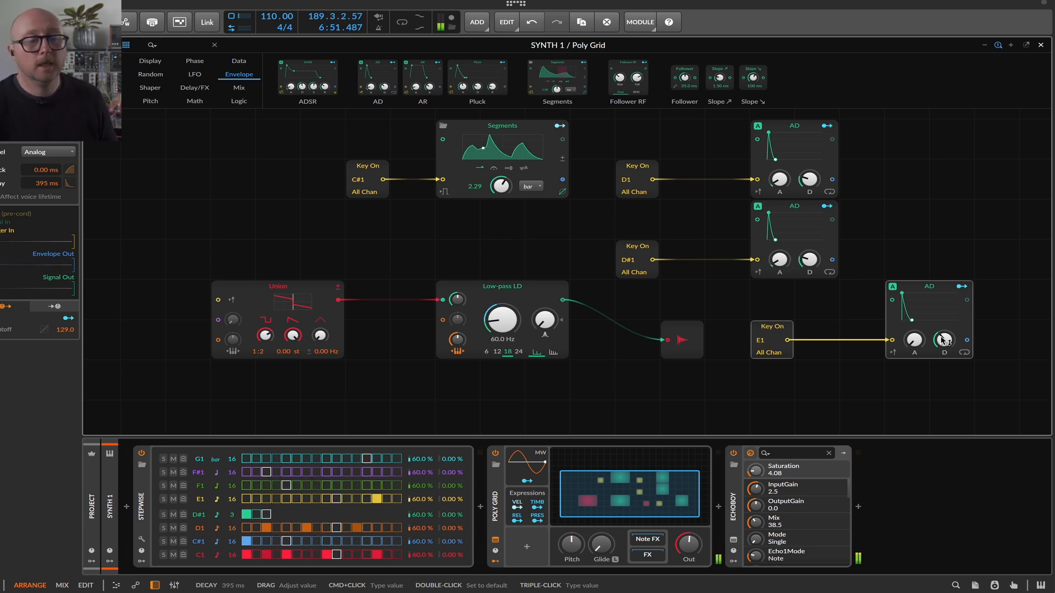
pyautogui.press('super+minus')
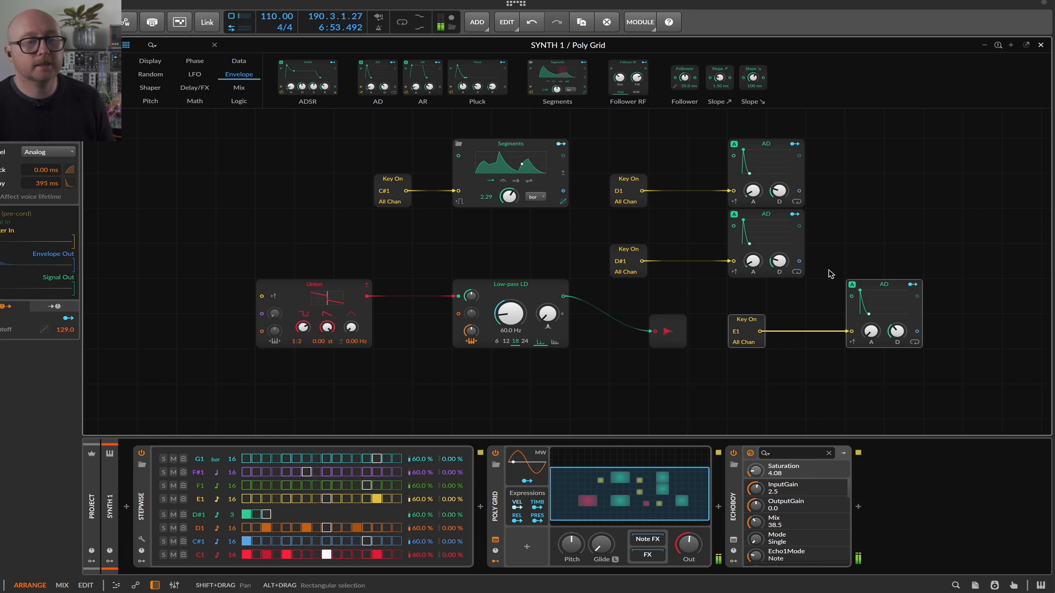
pyautogui.doubleClick(618, 478)
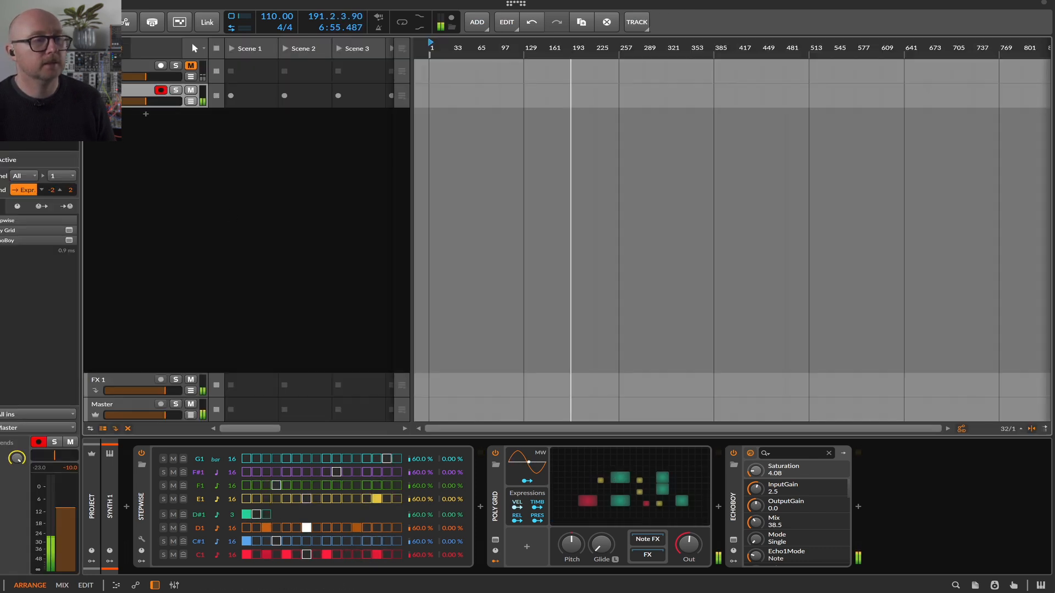
# - Reset the Drums track's Stepwise device by loading its default preset
pyautogui.click(106, 67)
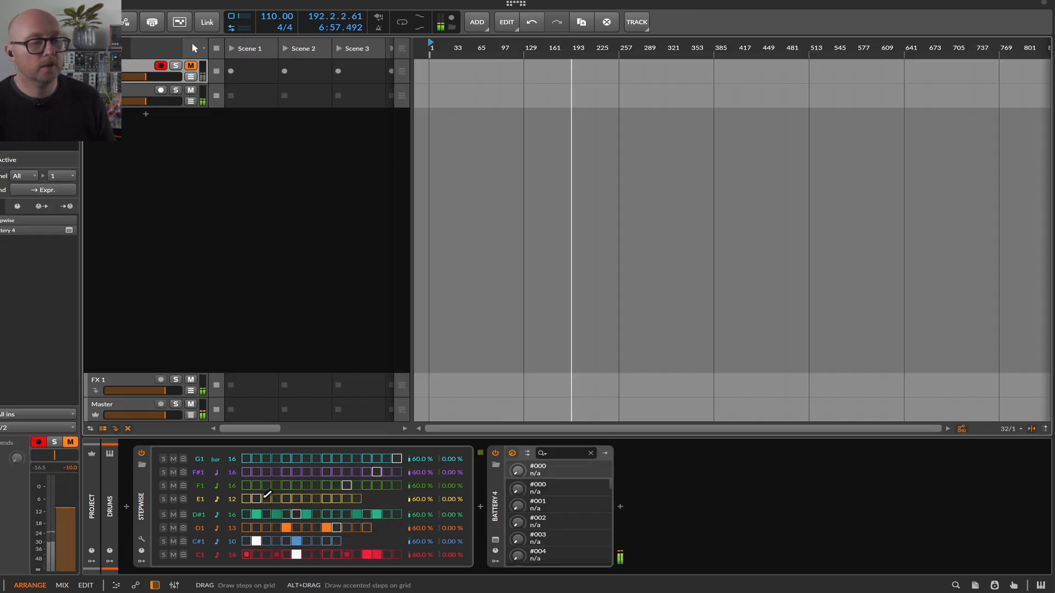
pyautogui.rightClick(216, 486)
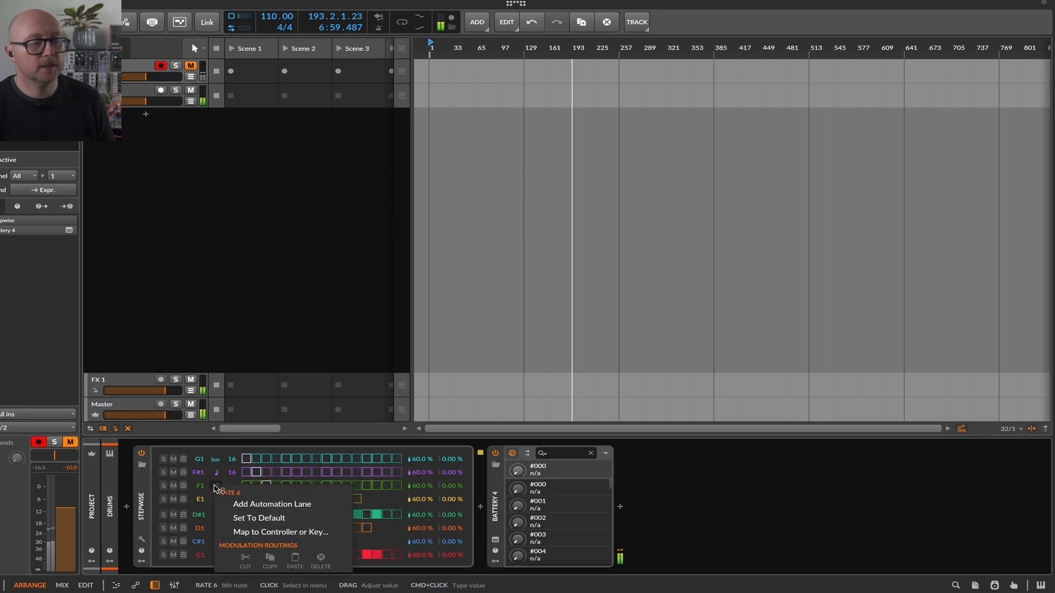
pyautogui.click(247, 521)
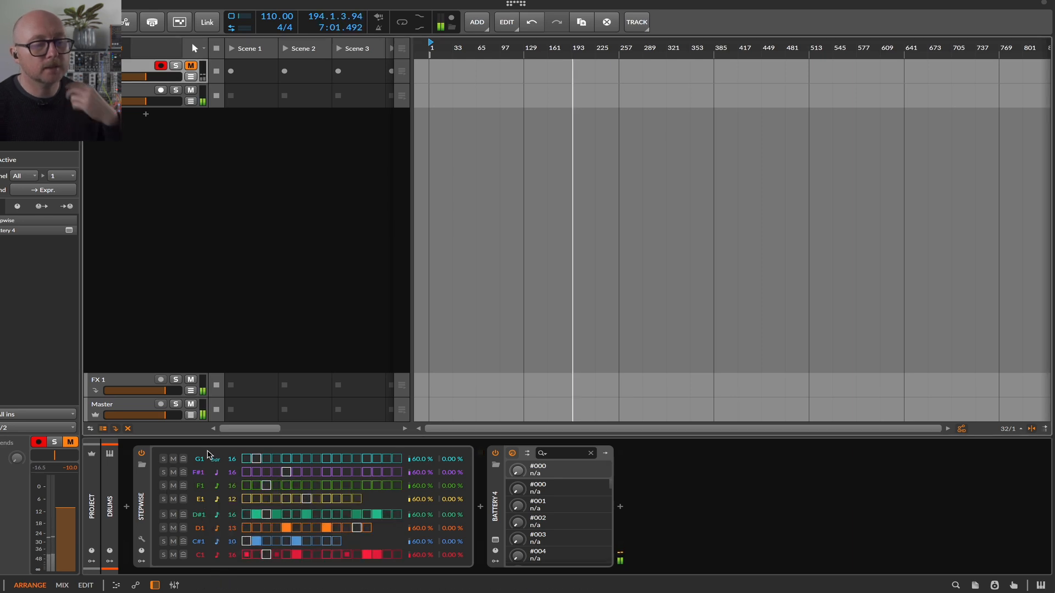
pyautogui.rightClick(205, 452)
pyautogui.moveTo(330, 494)
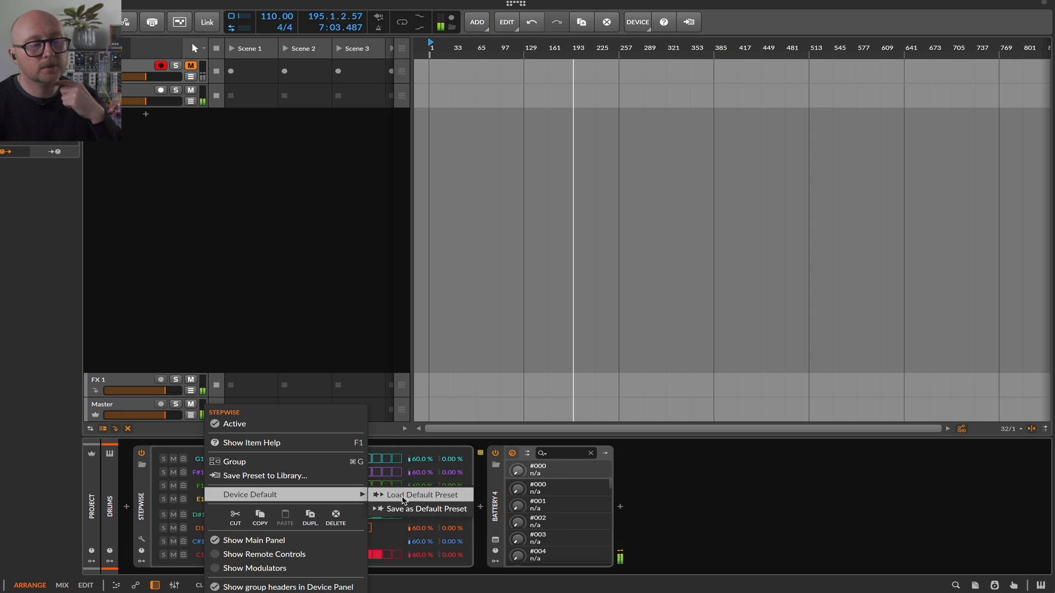
pyautogui.click(379, 495)
# - Program the Drums Stepwise C1 lane with hits only on steps 1, 5, 9 and 13
pyautogui.click(247, 553)
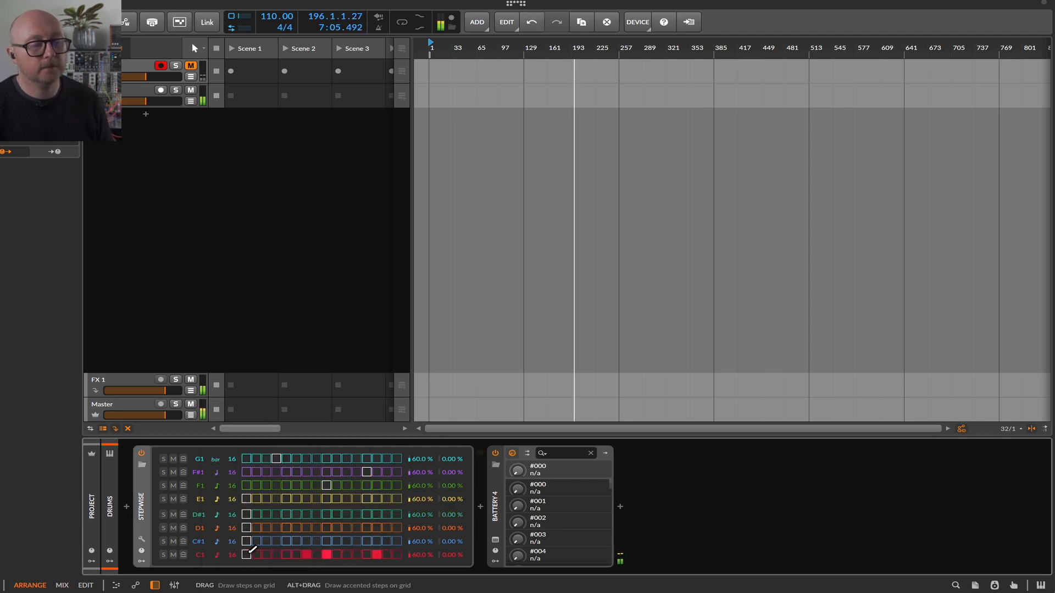
pyautogui.click(309, 552)
pyautogui.click(326, 555)
pyautogui.click(376, 554)
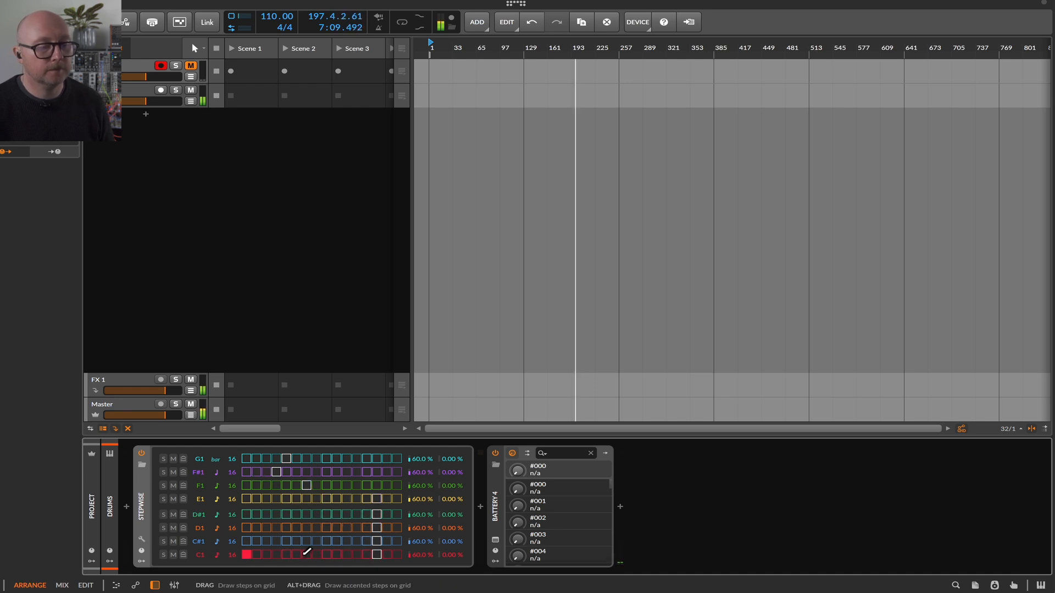
pyautogui.click(326, 555)
pyautogui.click(367, 554)
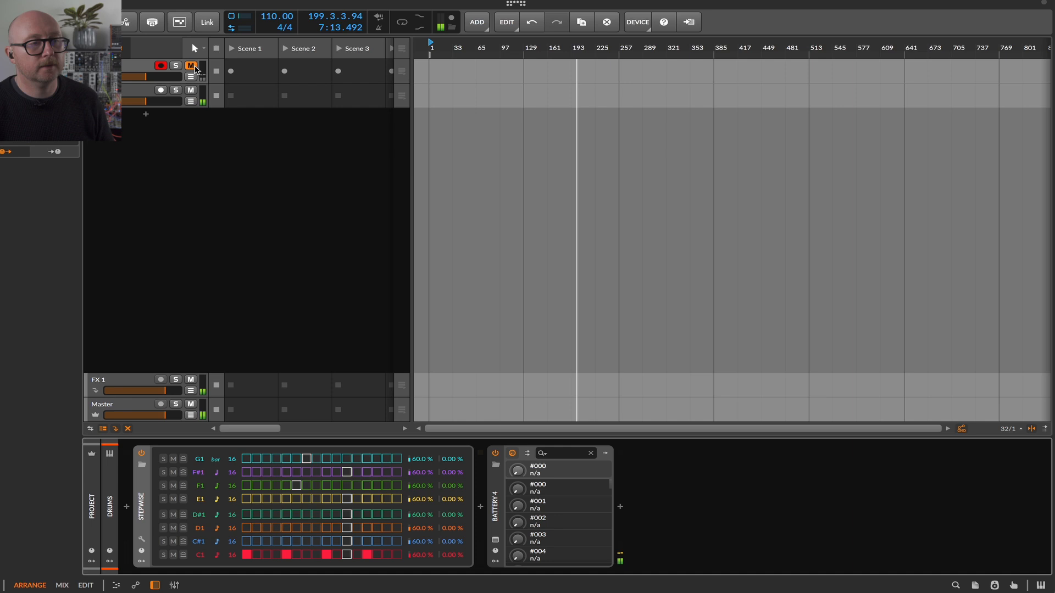
# - Unmute the Drums track and raise its volume
pyautogui.click(122, 67)
pyautogui.moveTo(146, 77); pyautogui.dragTo(162, 76)
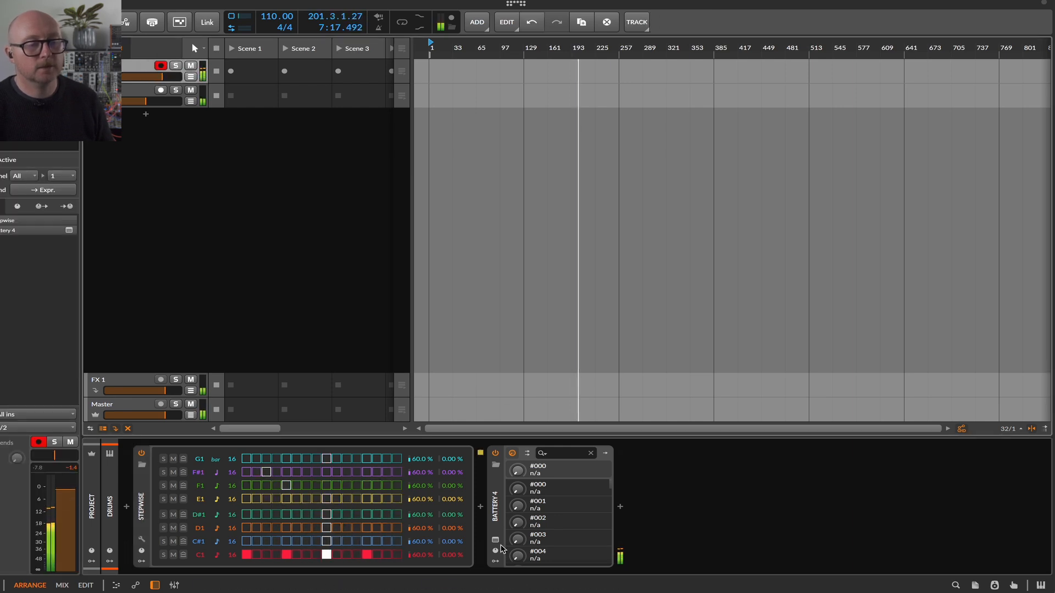
# - Audition the Analog SciFi and Alkaloid kits in Battery 4, load the Autopsy Kit and close the plug-in window
pyautogui.click(496, 540)
pyautogui.click(496, 540)
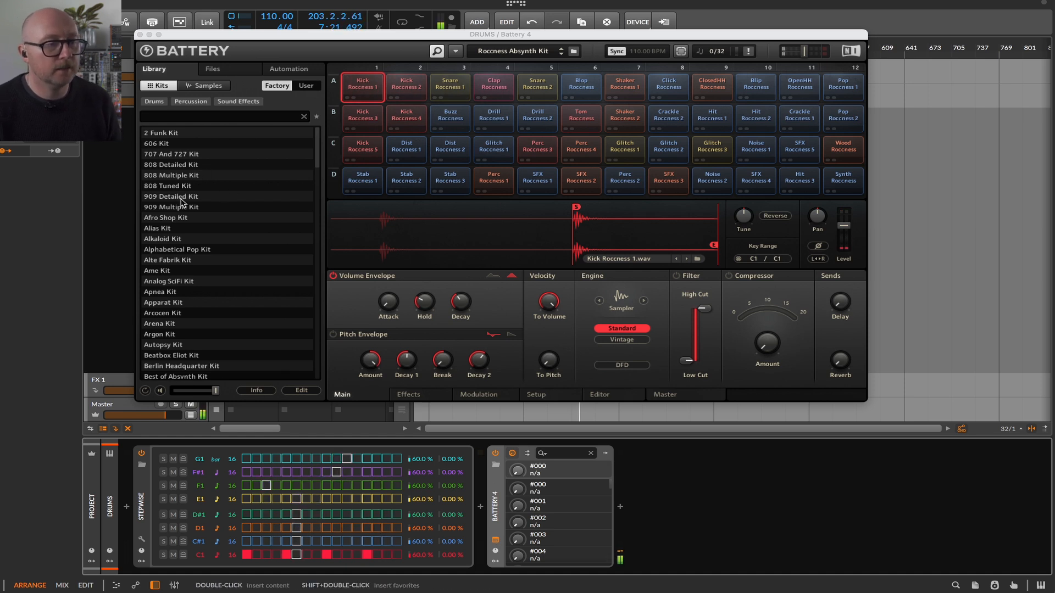
pyautogui.click(172, 282)
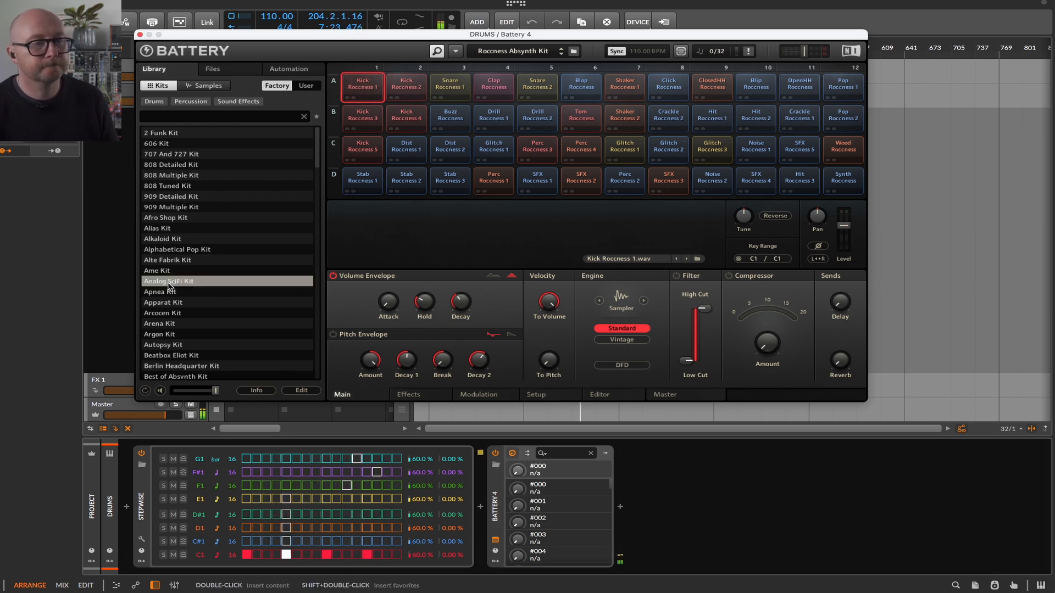
pyautogui.click(175, 240)
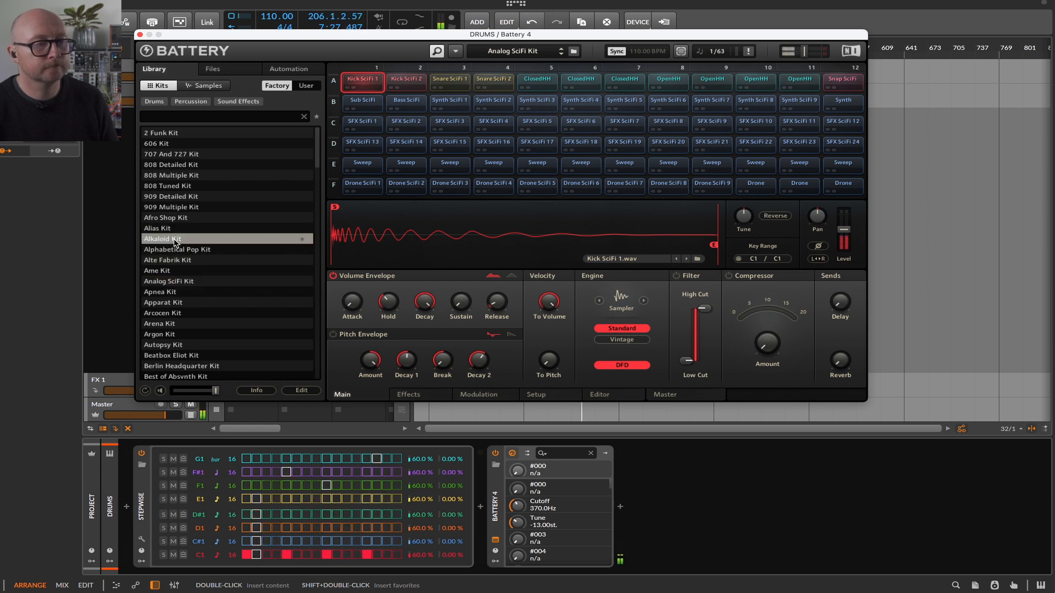
pyautogui.click(223, 345)
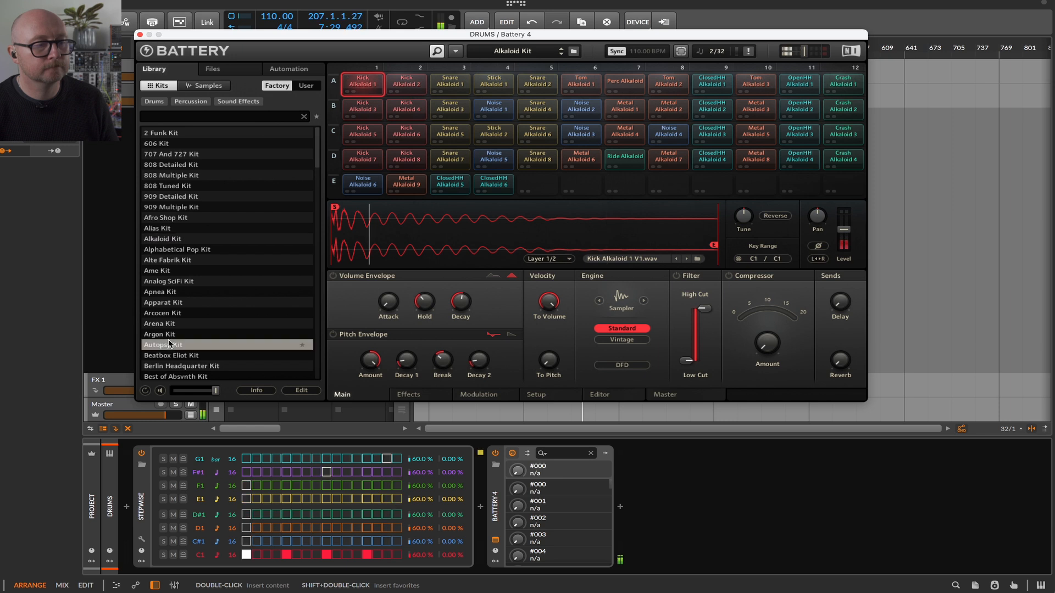
pyautogui.scroll(-1, 231, 327)
pyautogui.scroll(-1, 231, 326)
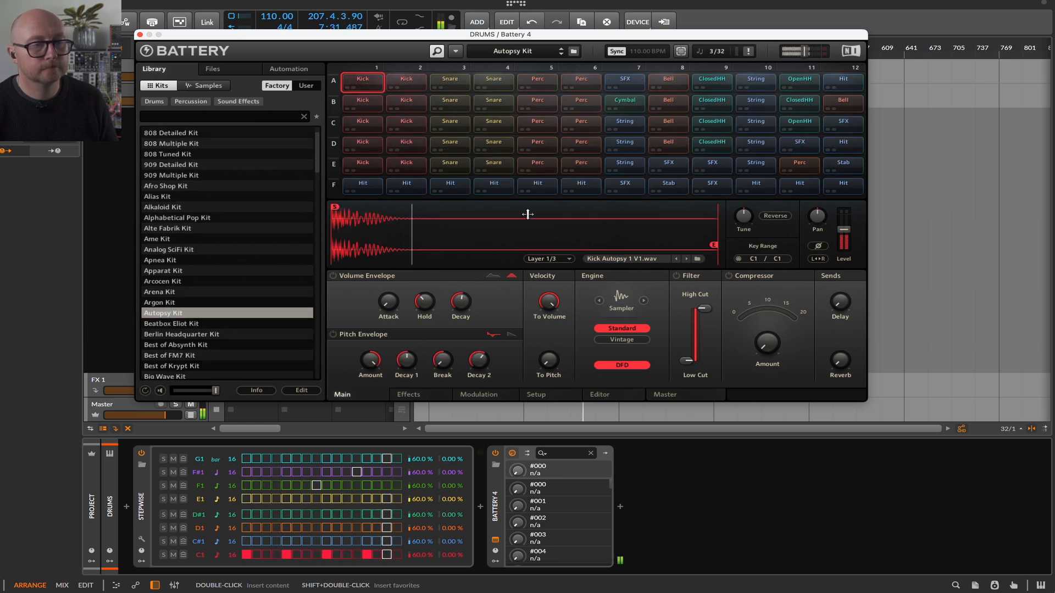
pyautogui.click(140, 36)
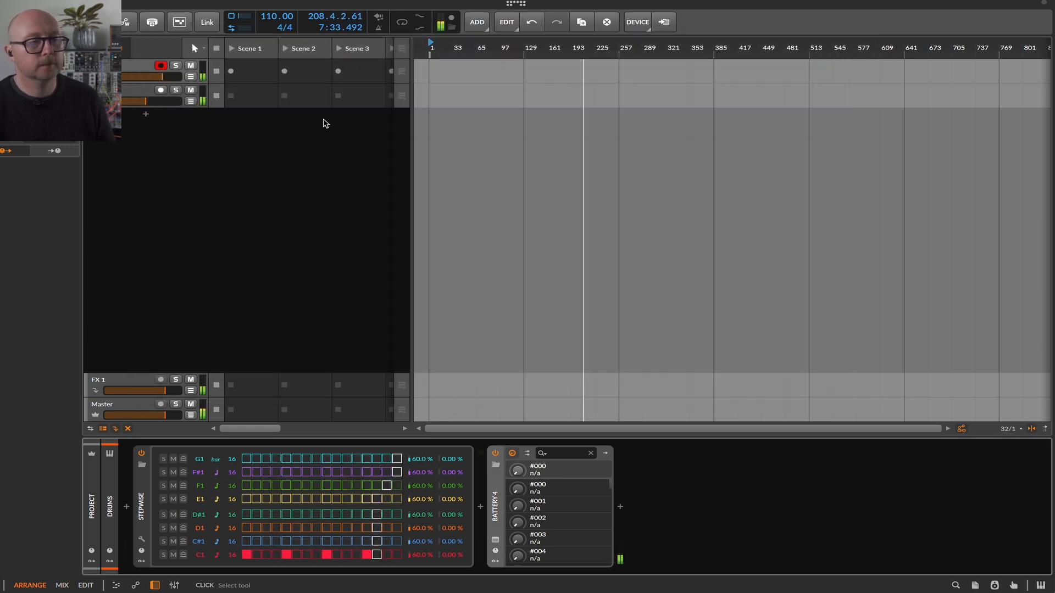
# - Insert a Dynamics device between Poly Grid and EchoBoy on the Synth 1 track
pyautogui.click(147, 92)
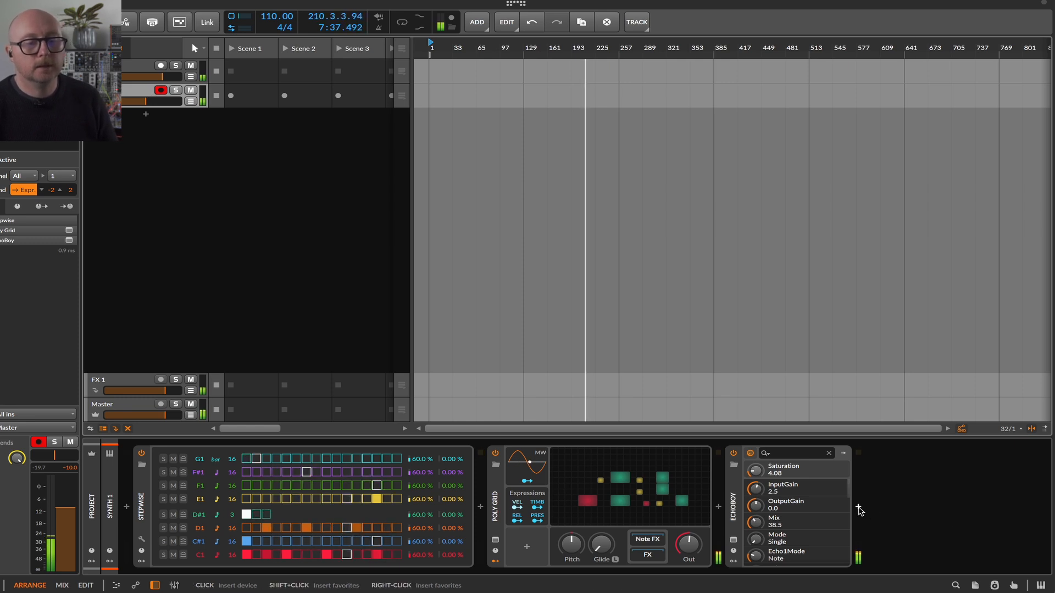
pyautogui.click(718, 507)
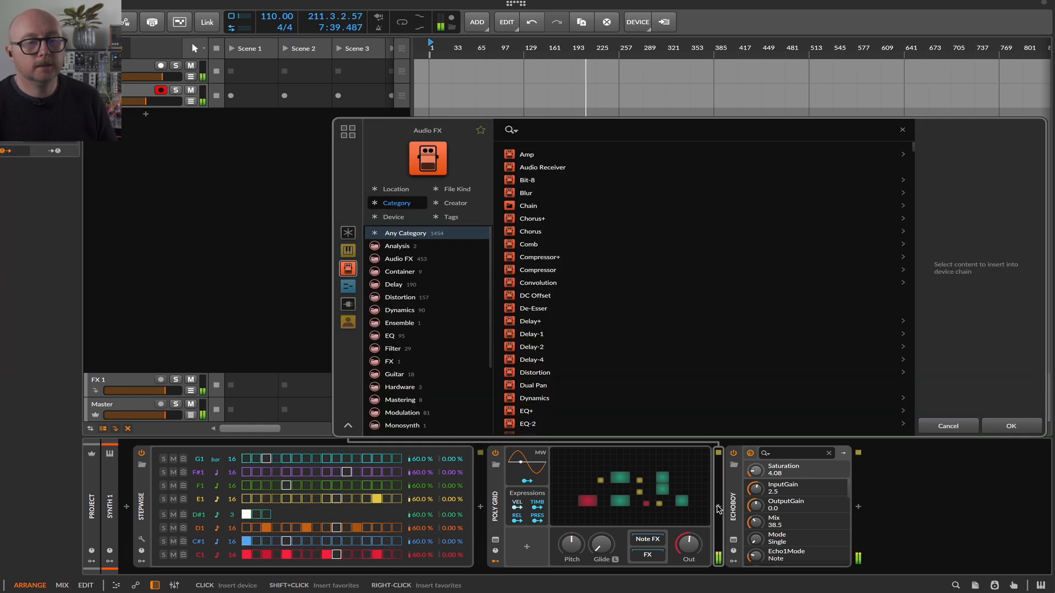
pyautogui.write('dyn')
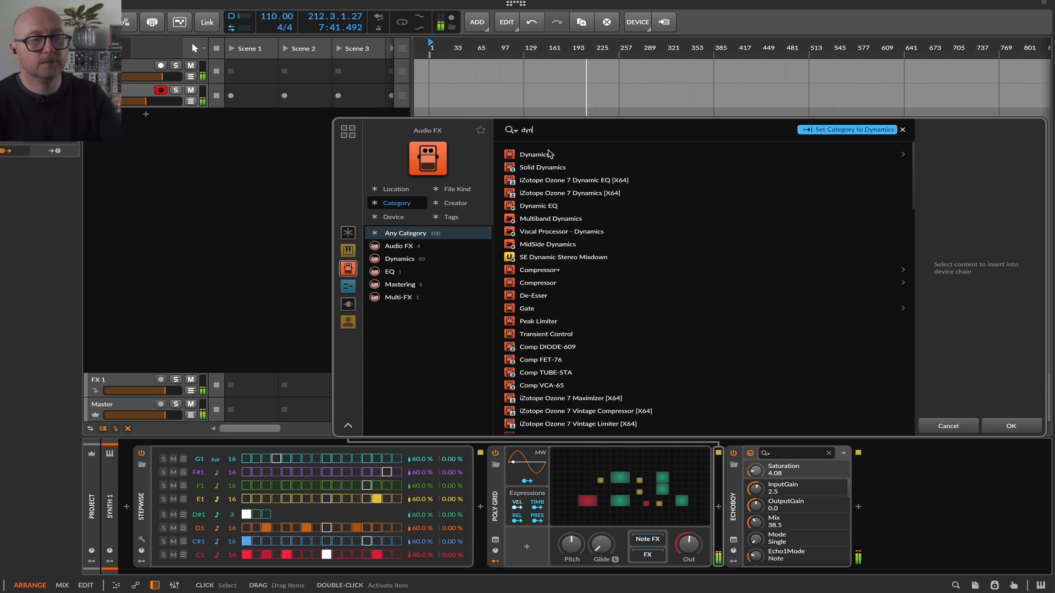
pyautogui.doubleClick(544, 152)
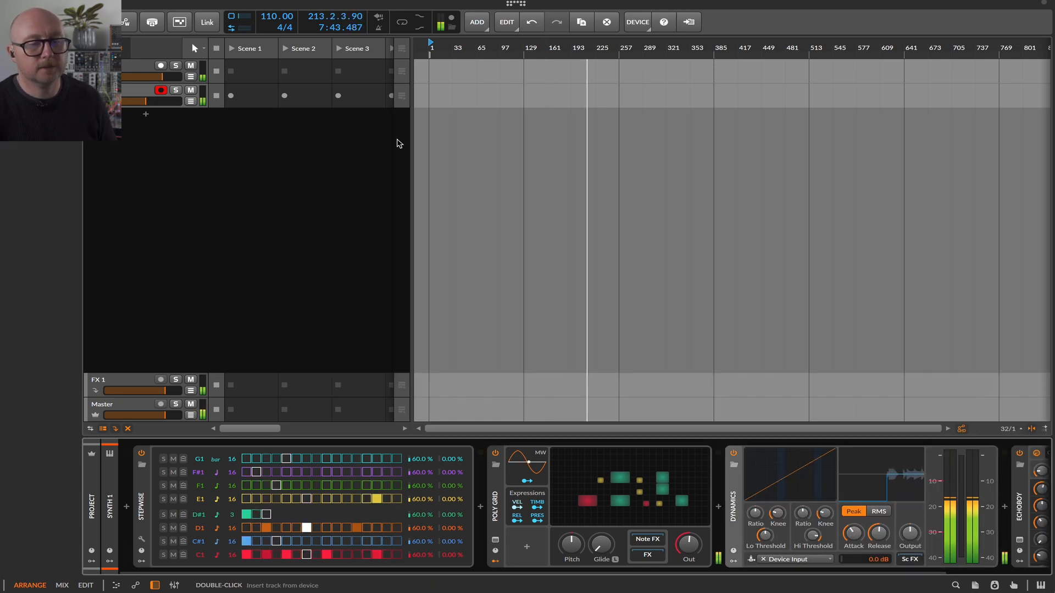
# - Sidechain the Dynamics device from DRUMS (PRE), with a high threshold of -36.0 dB and a shortened attack and release
pyautogui.hscroll(3, 831, 514)
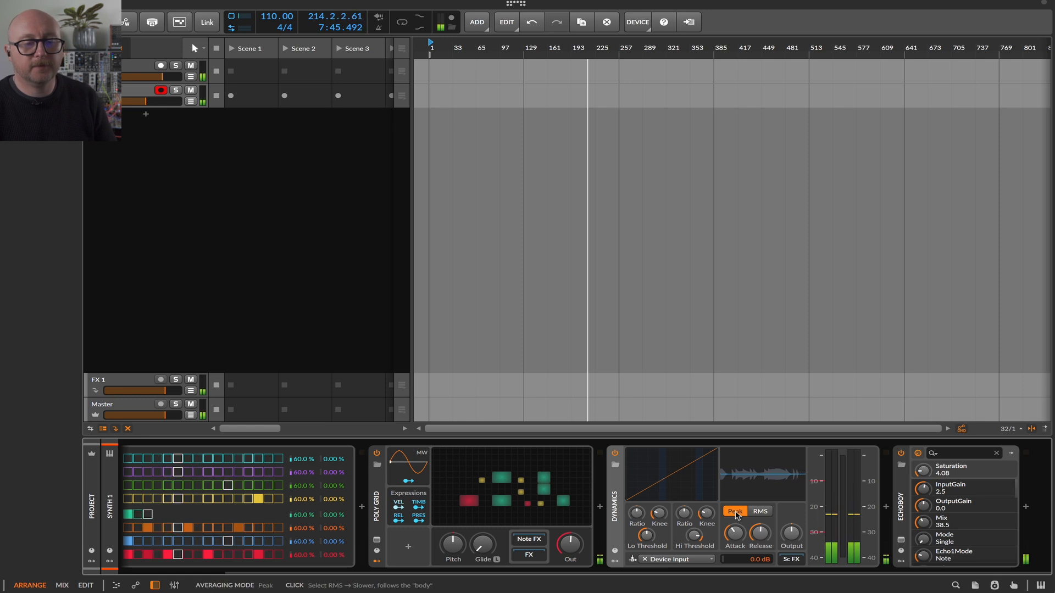
pyautogui.click(683, 564)
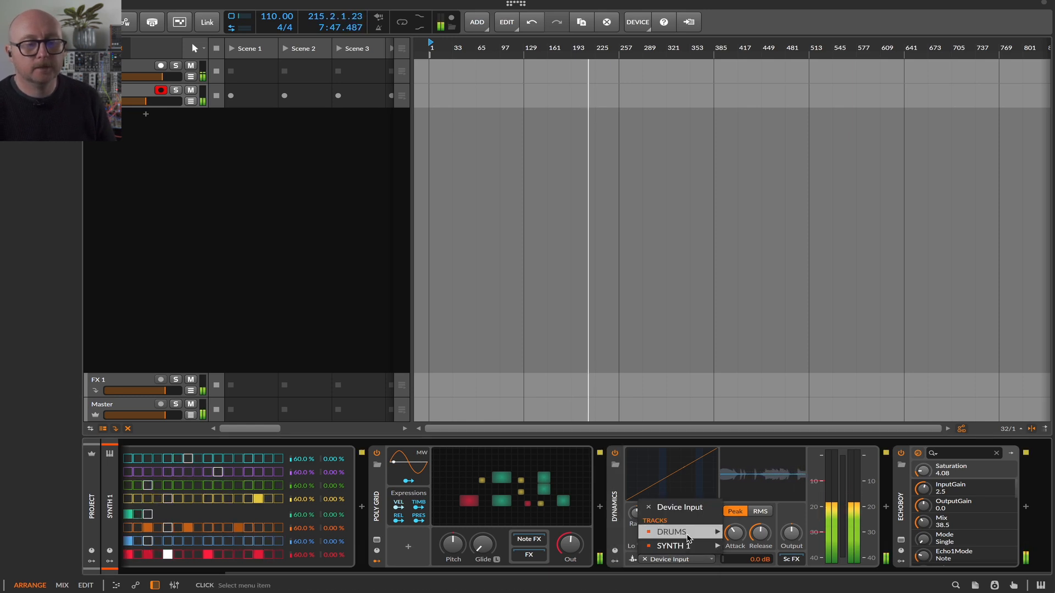
pyautogui.moveTo(686, 532)
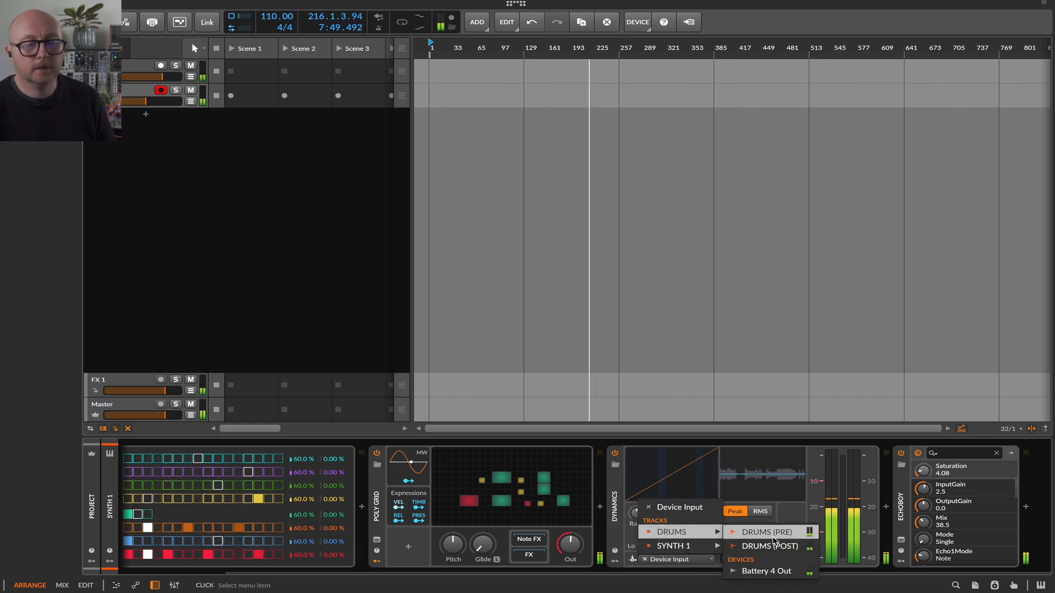
pyautogui.click(769, 533)
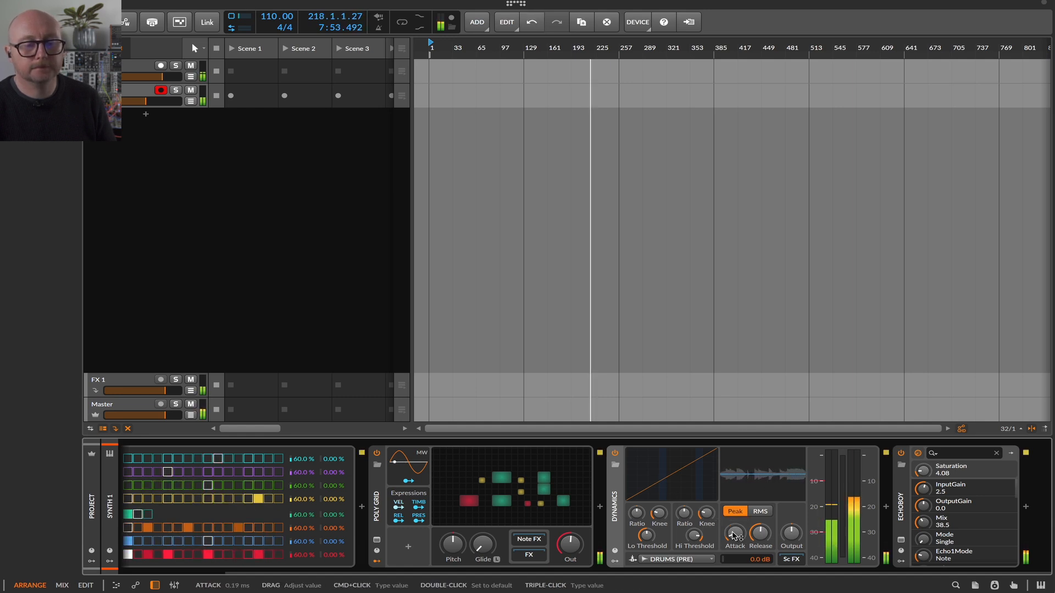
pyautogui.moveTo(690, 517); pyautogui.dragTo(694, 543)
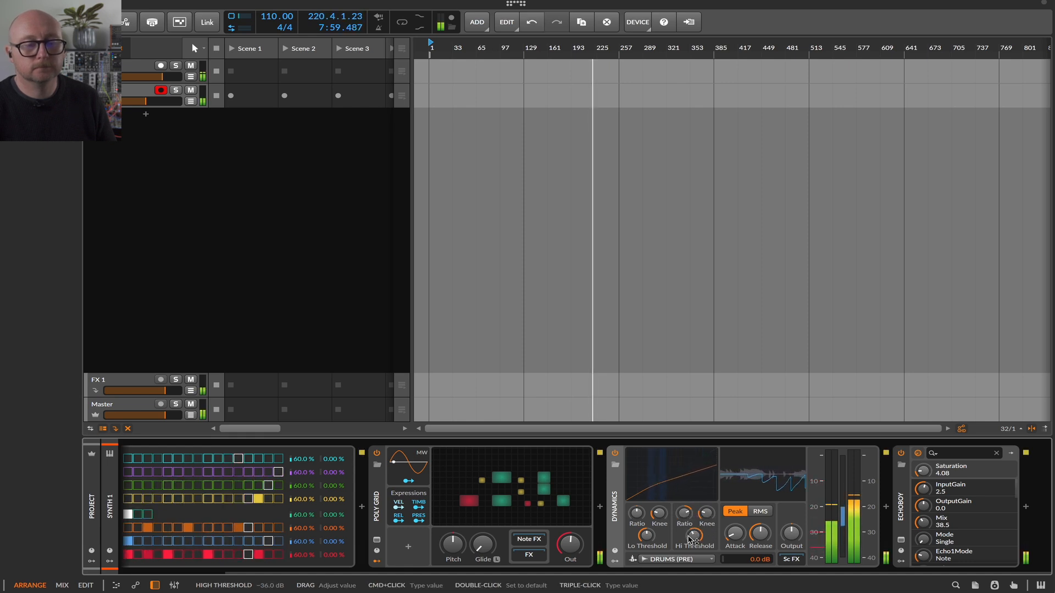
pyautogui.moveTo(760, 534); pyautogui.dragTo(760, 563)
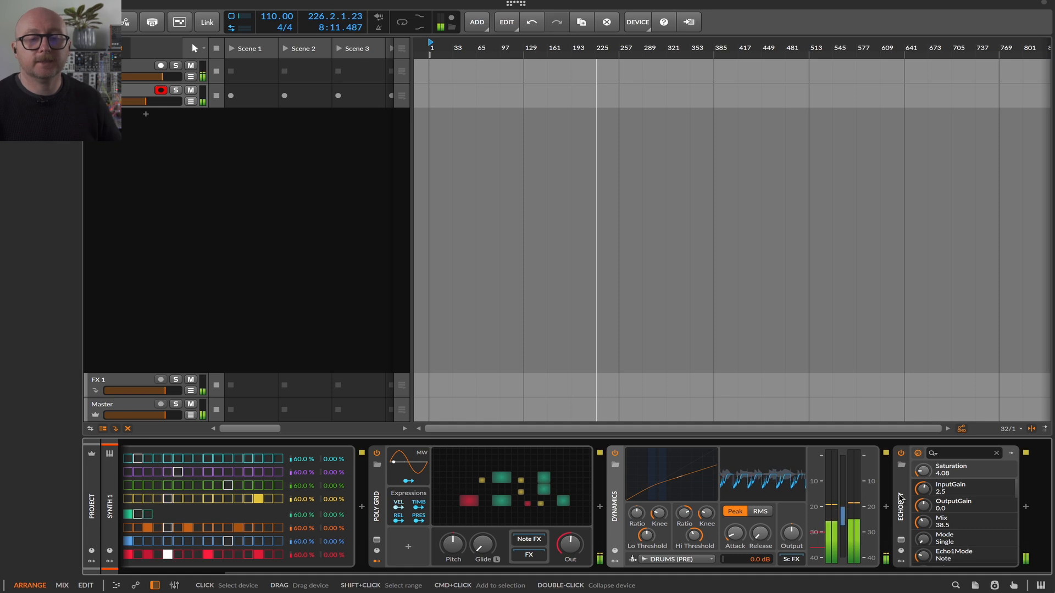
# - Open Synth 1's Poly Grid patch and set the Low-pass LD cutoff to 53.4 Hz
pyautogui.click(523, 485)
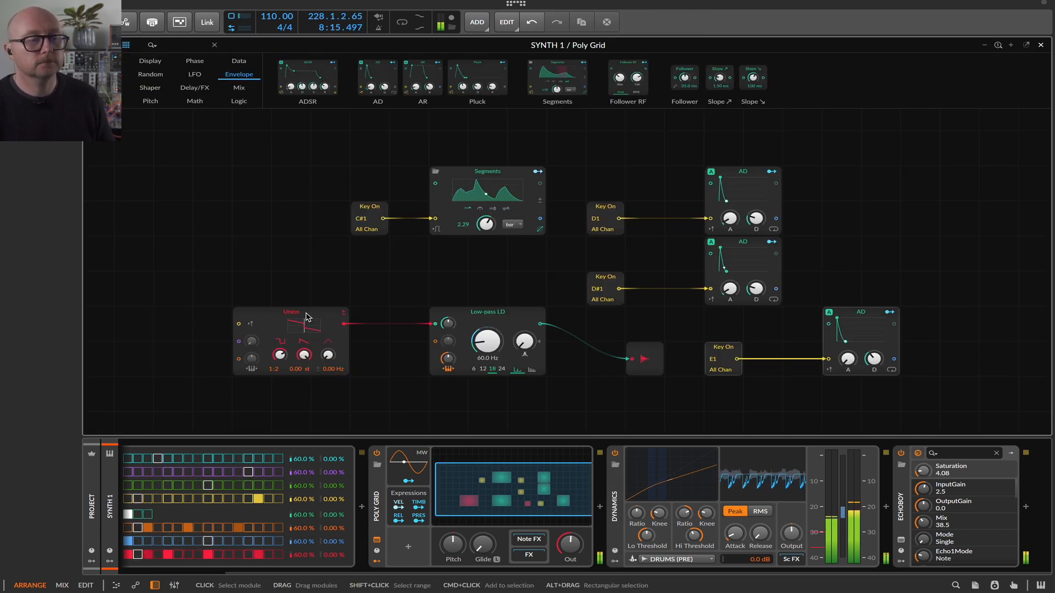
pyautogui.moveTo(288, 314)
pyautogui.mouseDown()
pyautogui.moveTo(248, 314)
pyautogui.moveTo(287, 314)
pyautogui.mouseUp()
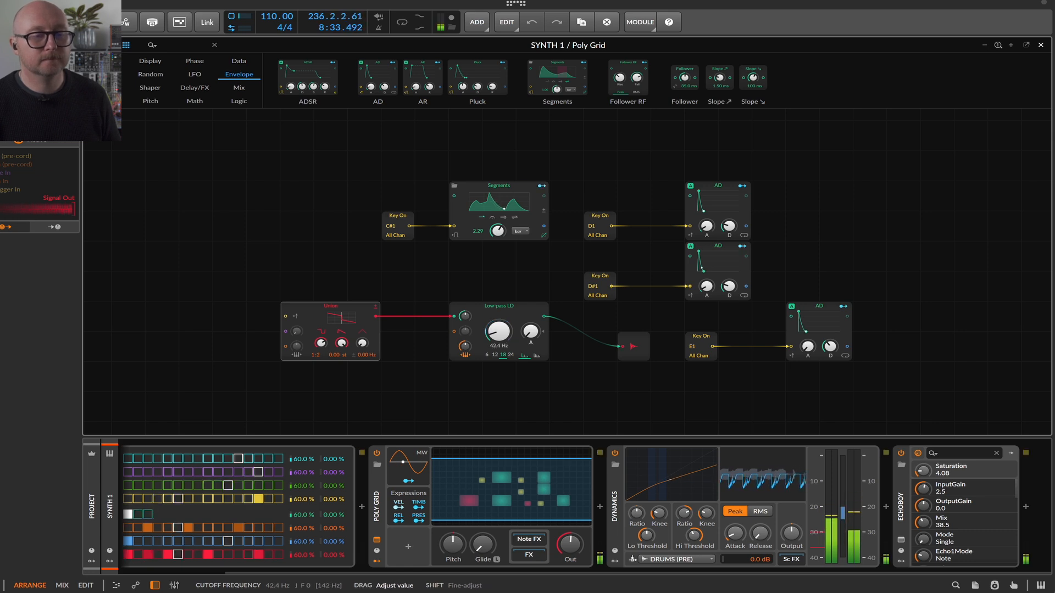
pyautogui.moveTo(504, 333); pyautogui.dragTo(504, 332)
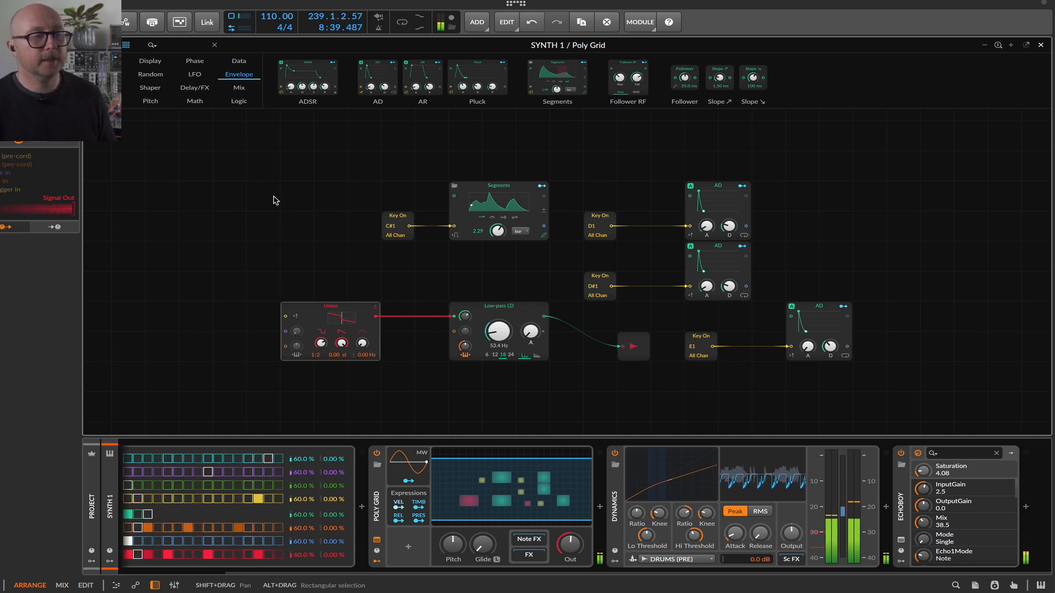
# - Insert a Mixer module between the Union oscillator and the Low-pass LD filter, moving Union away to make room
pyautogui.click(239, 88)
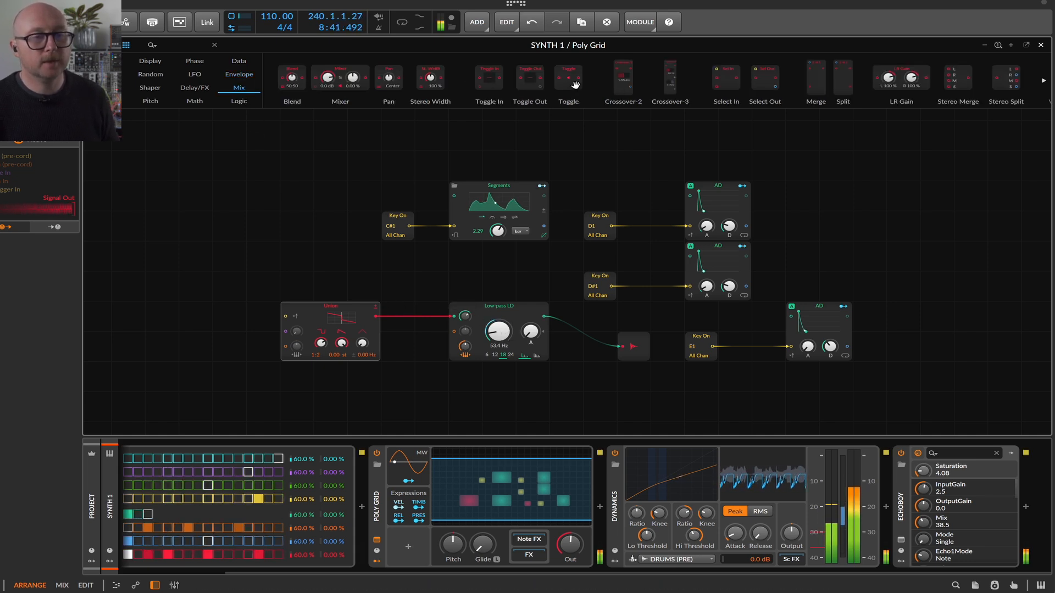
pyautogui.hscroll(3, 607, 88)
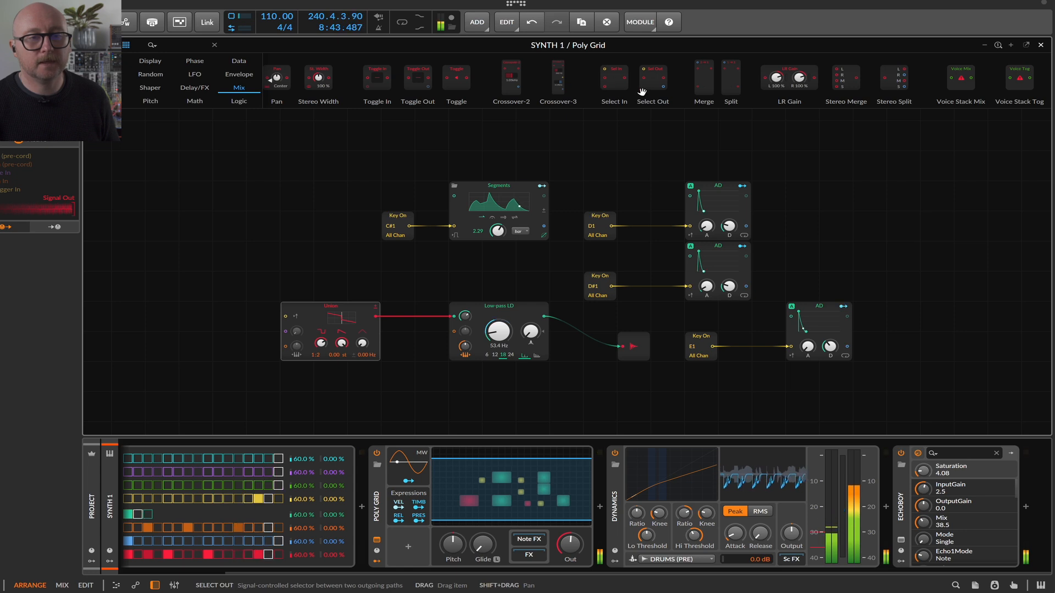
pyautogui.hscroll(-2, 641, 91)
pyautogui.moveTo(327, 77); pyautogui.dragTo(230, 280)
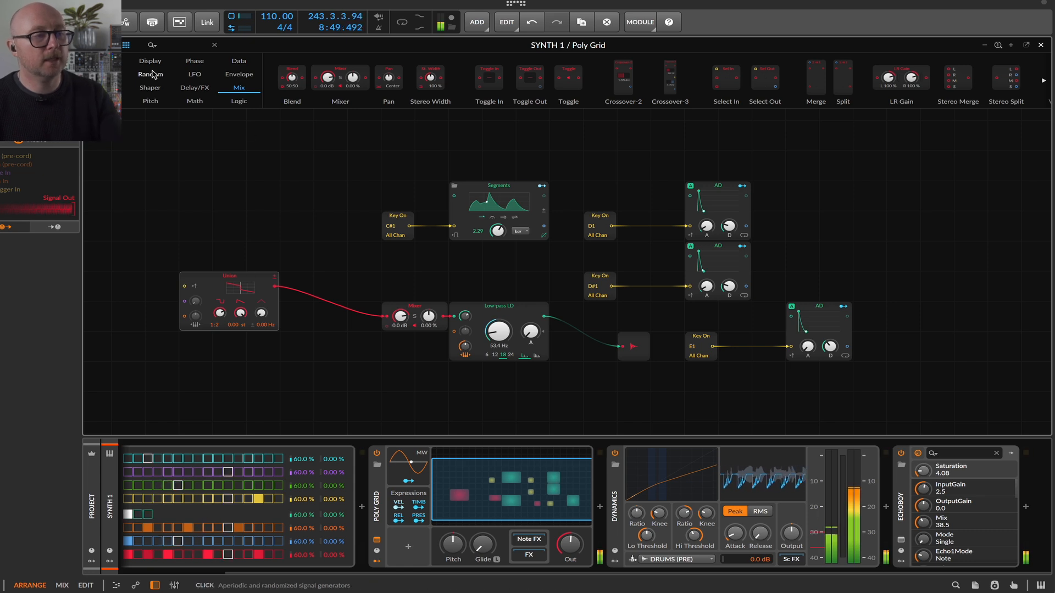
# - Add a Scrawl oscillator below Union and connect it to the Mixer's second channel at -3.3 dB
pyautogui.click(106, 74)
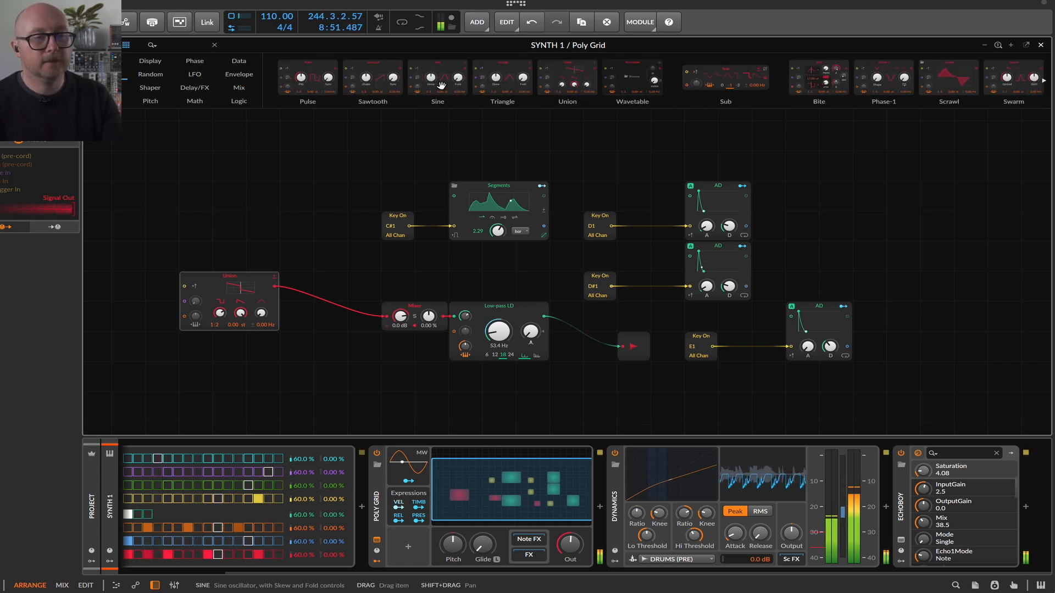
pyautogui.scroll(-3, 525, 80)
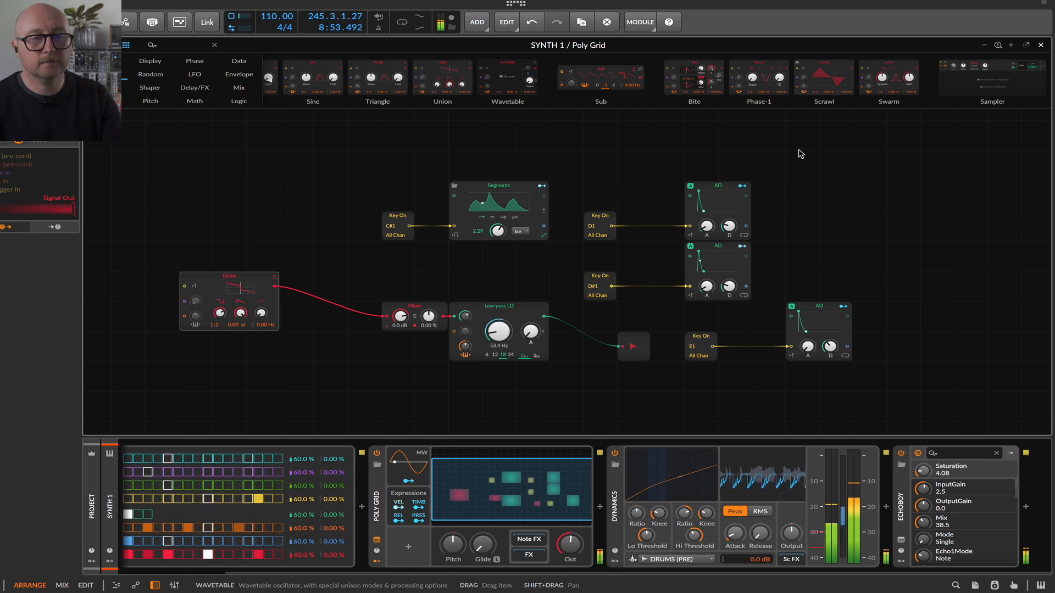
pyautogui.moveTo(828, 71); pyautogui.dragTo(233, 342)
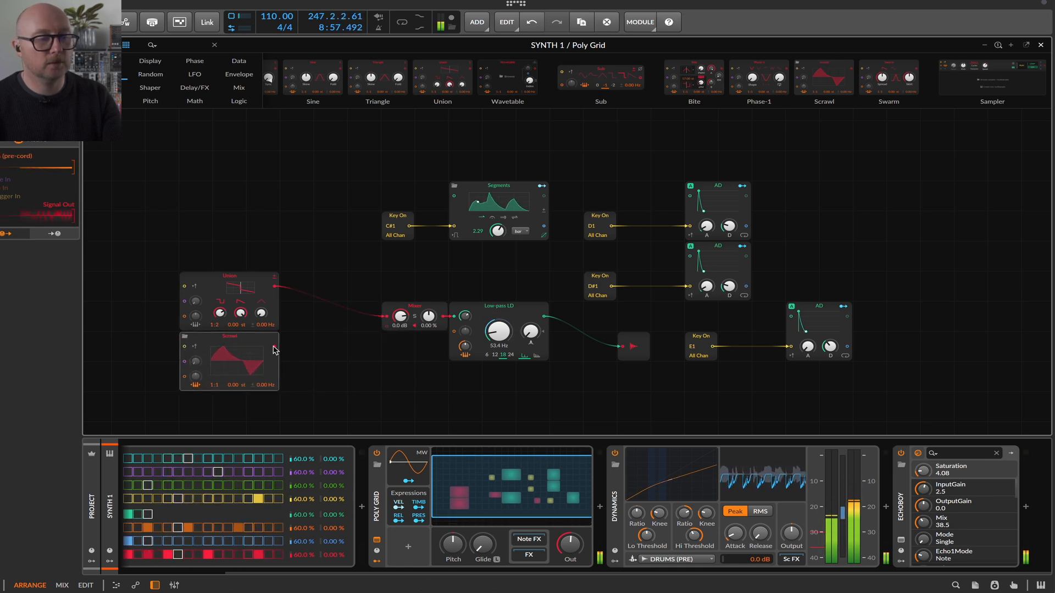
pyautogui.moveTo(383, 341); pyautogui.dragTo(386, 345)
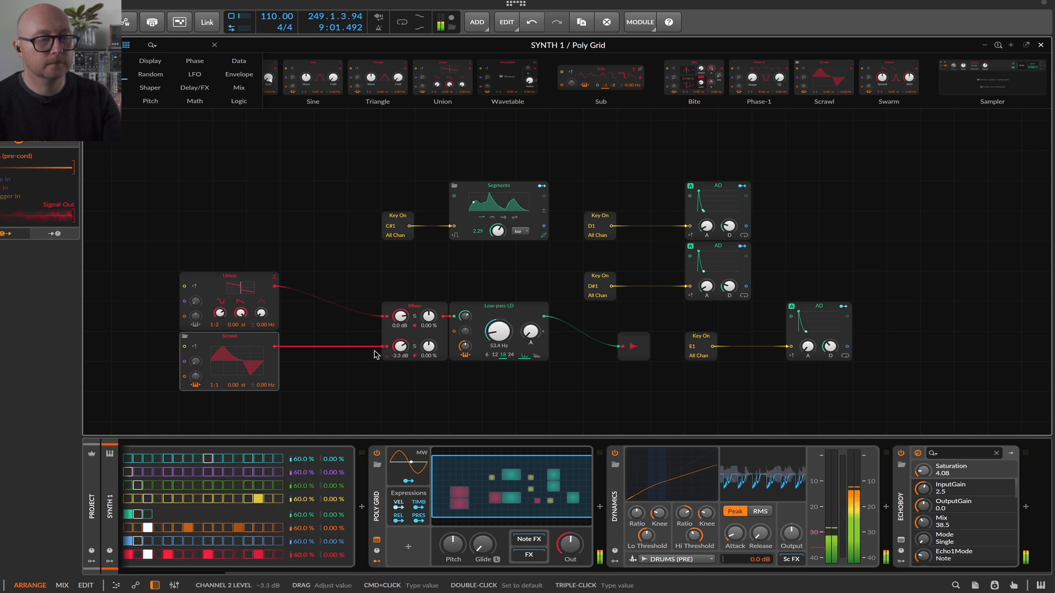
# - Set the Scrawl oscillator's pitch ratio to 1:2 and the Low-pass LD cutoff to 51.9 Hz
pyautogui.moveTo(217, 385); pyautogui.dragTo(217, 379)
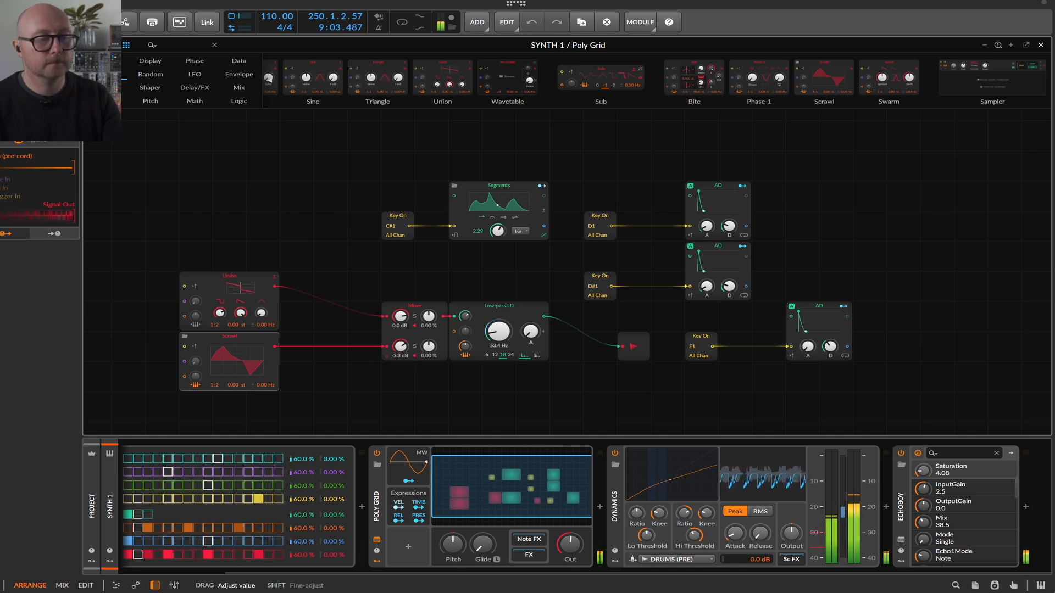
pyautogui.moveTo(499, 331); pyautogui.dragTo(498, 320)
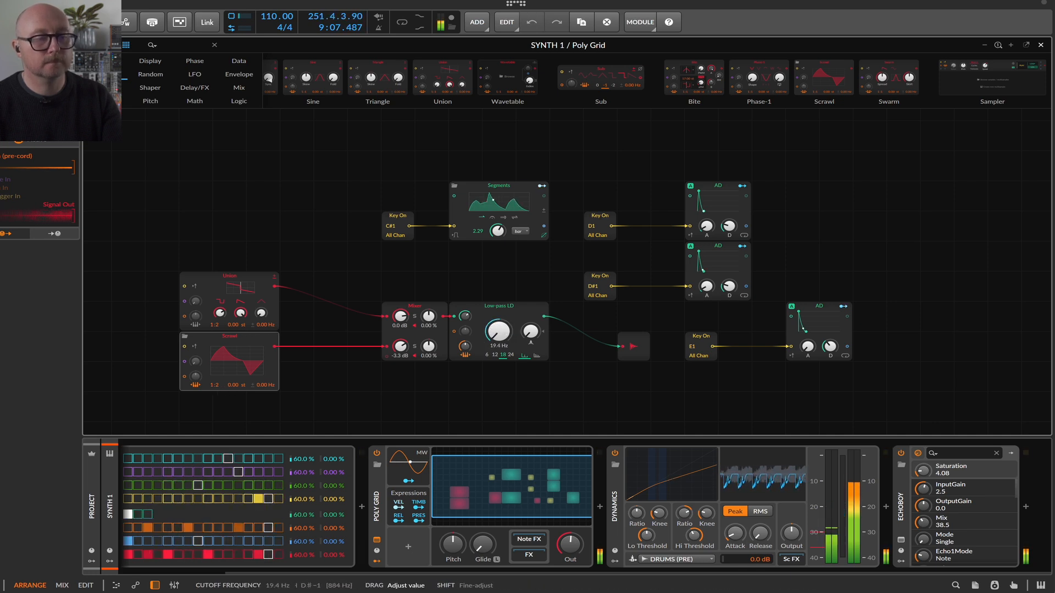
pyautogui.moveTo(502, 330); pyautogui.dragTo(499, 333)
# - Adjust the upper peak of the Scrawl oscillator's waveform in its curve editor and close the editor
pyautogui.click(220, 358)
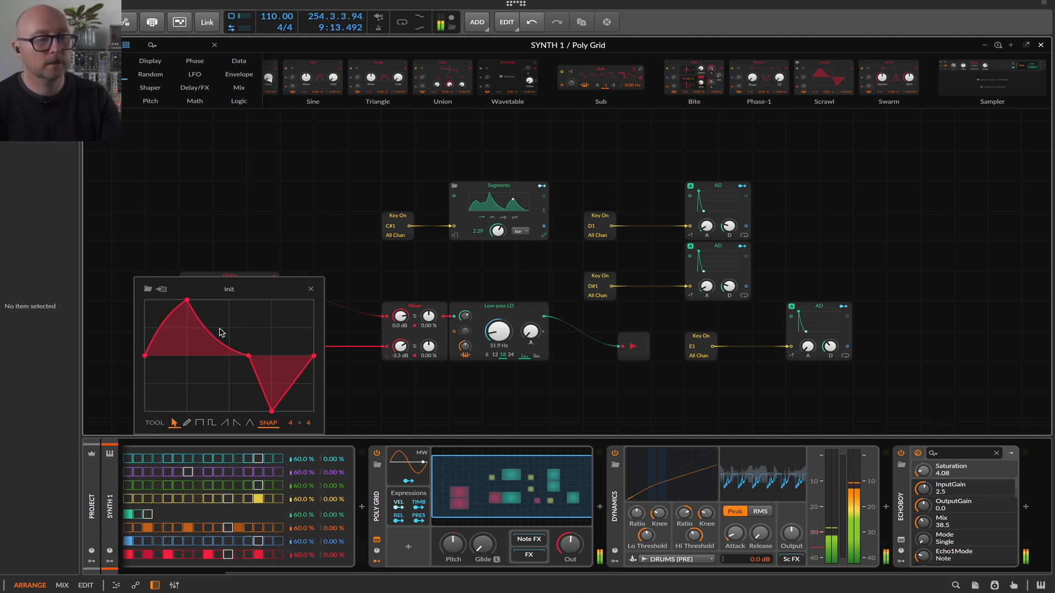
pyautogui.moveTo(188, 304); pyautogui.dragTo(204, 303)
pyautogui.click(317, 256)
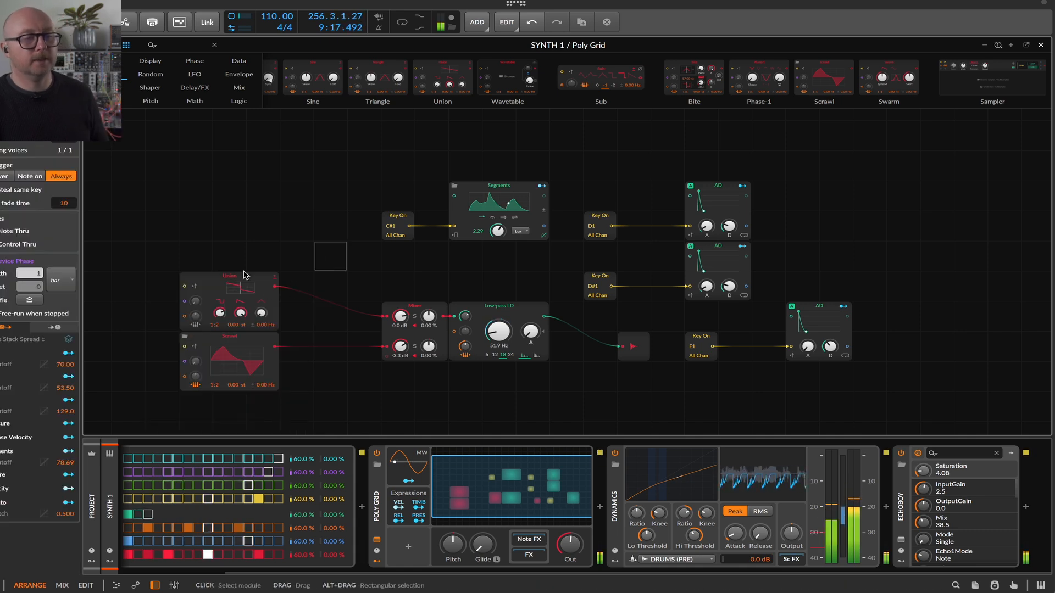
# - Add a Pitches module before the oscillators and connect its output to the pitch inputs of both Union and Scrawl
pyautogui.hscroll(-2, 246, 275)
pyautogui.scroll(-1, 246, 275)
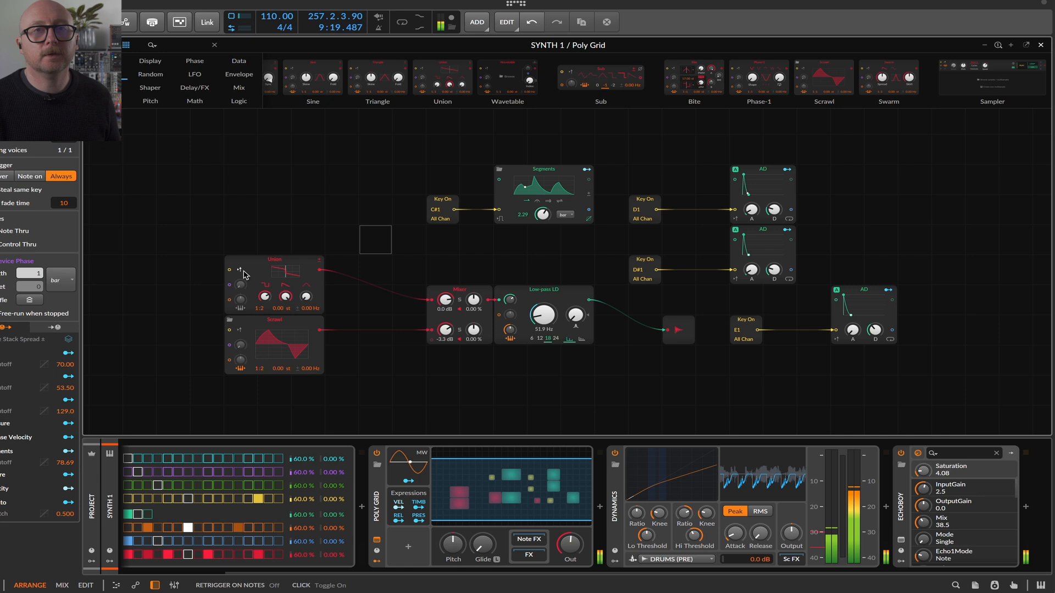
pyautogui.hscroll(-3, 245, 275)
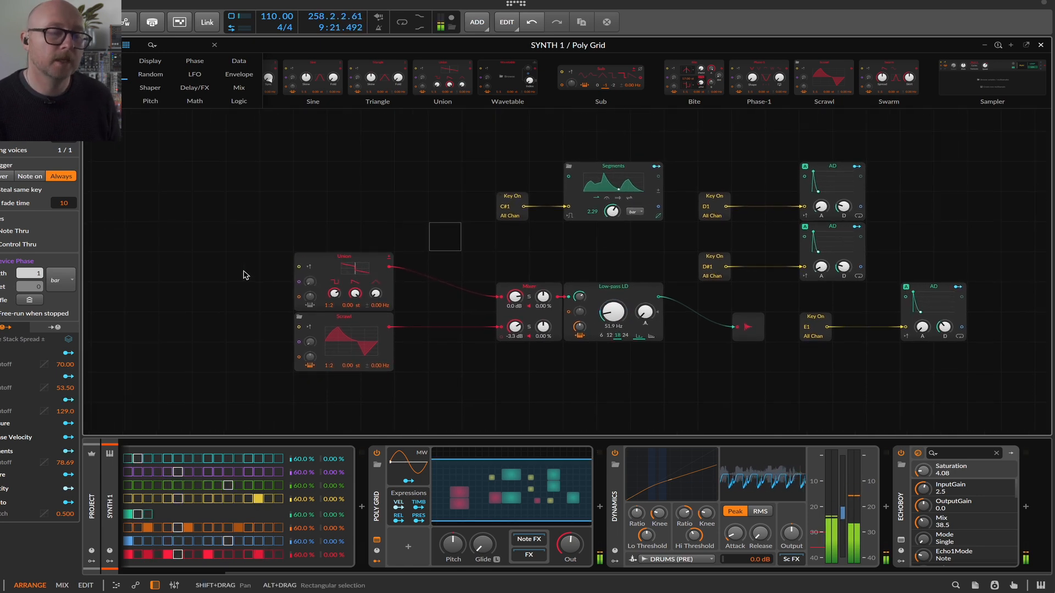
pyautogui.click(238, 64)
pyautogui.moveTo(398, 79); pyautogui.dragTo(332, 305)
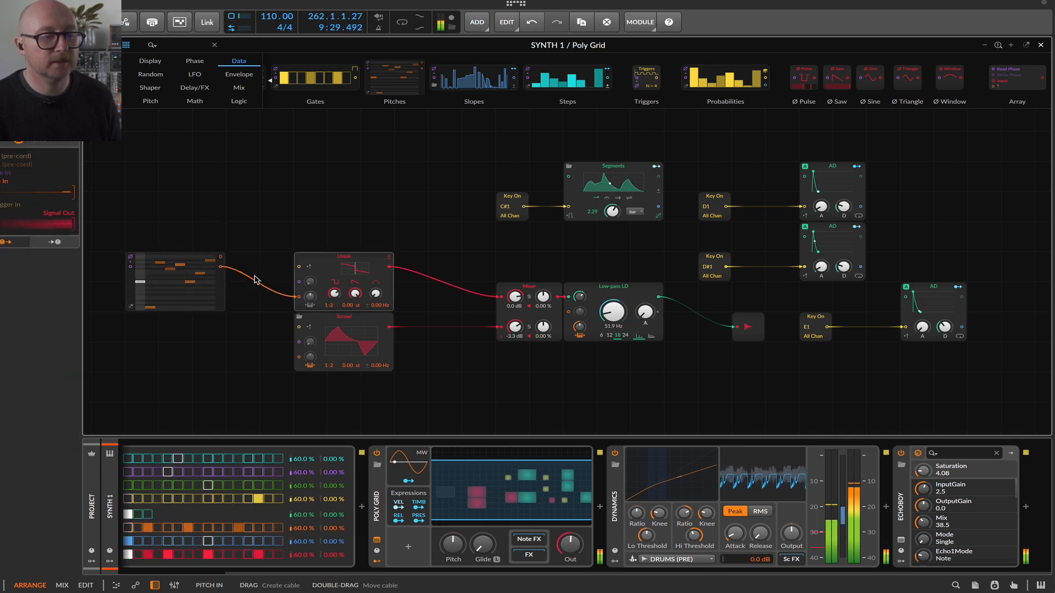
pyautogui.moveTo(220, 267); pyautogui.dragTo(298, 356)
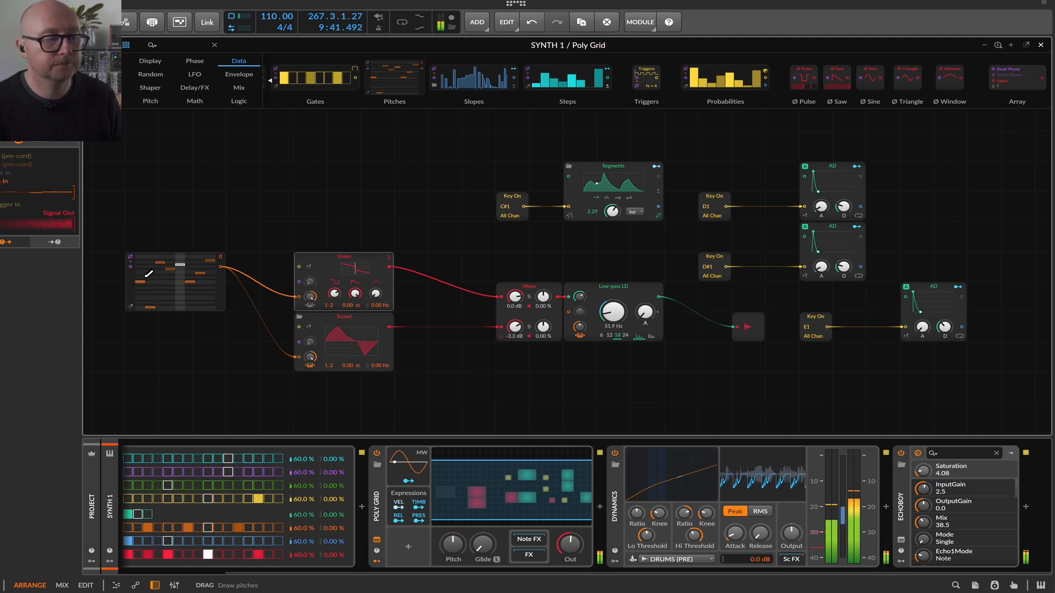
# - Redraw the Pitches sequence as one held pitch with a short higher section in the middle
pyautogui.moveTo(144, 281); pyautogui.dragTo(200, 281)
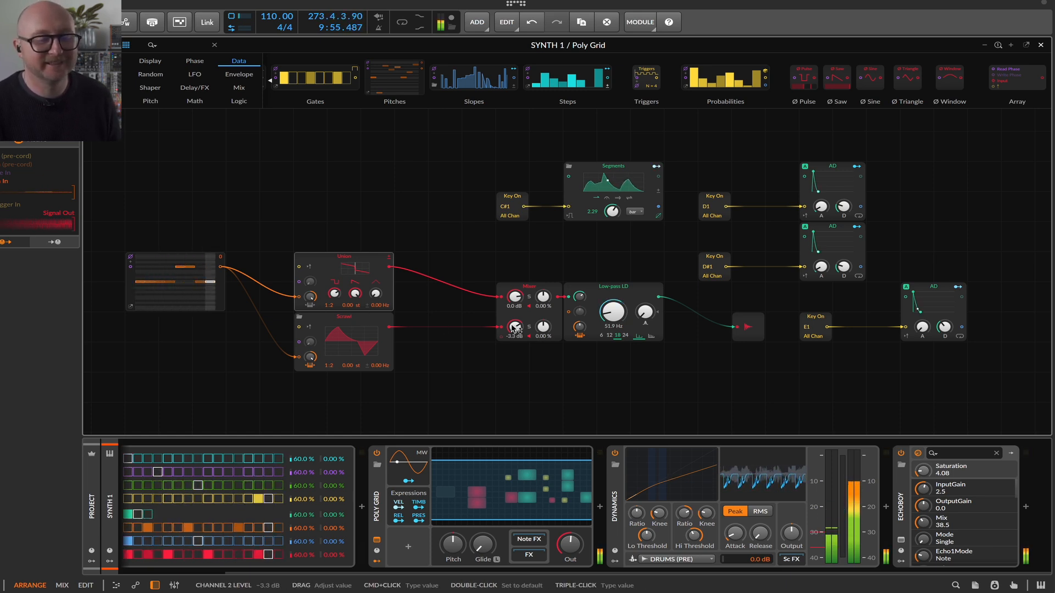
pyautogui.hscroll(1, 512, 328)
pyautogui.scroll(1, 512, 328)
pyautogui.hscroll(-2, 512, 328)
pyautogui.scroll(-1, 512, 328)
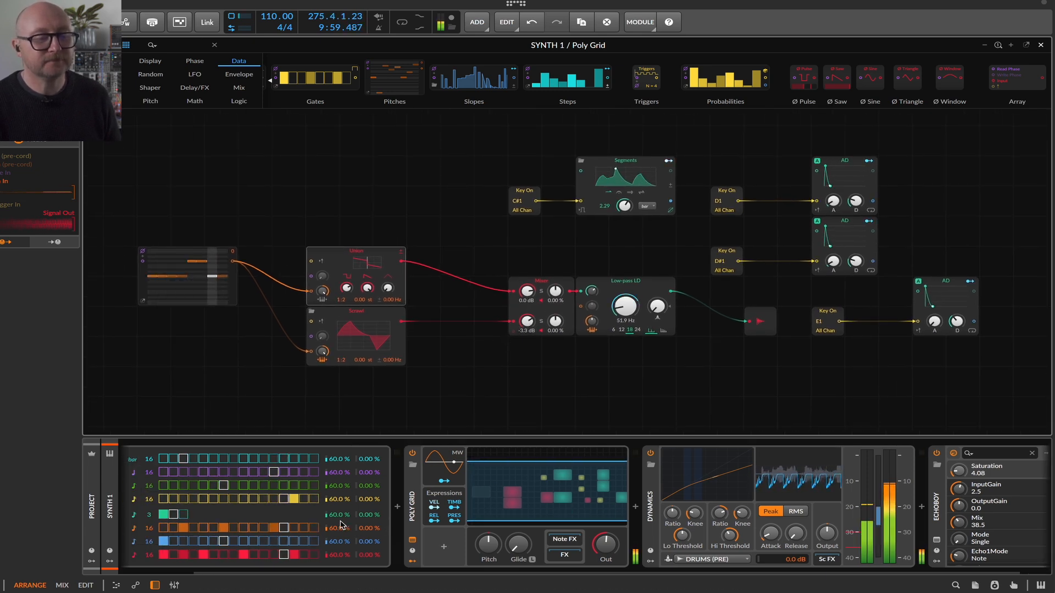
# - Show the modulators of Synth 1's Stepwise device and add an LFO modulator to it
pyautogui.hscroll(-3, 432, 453)
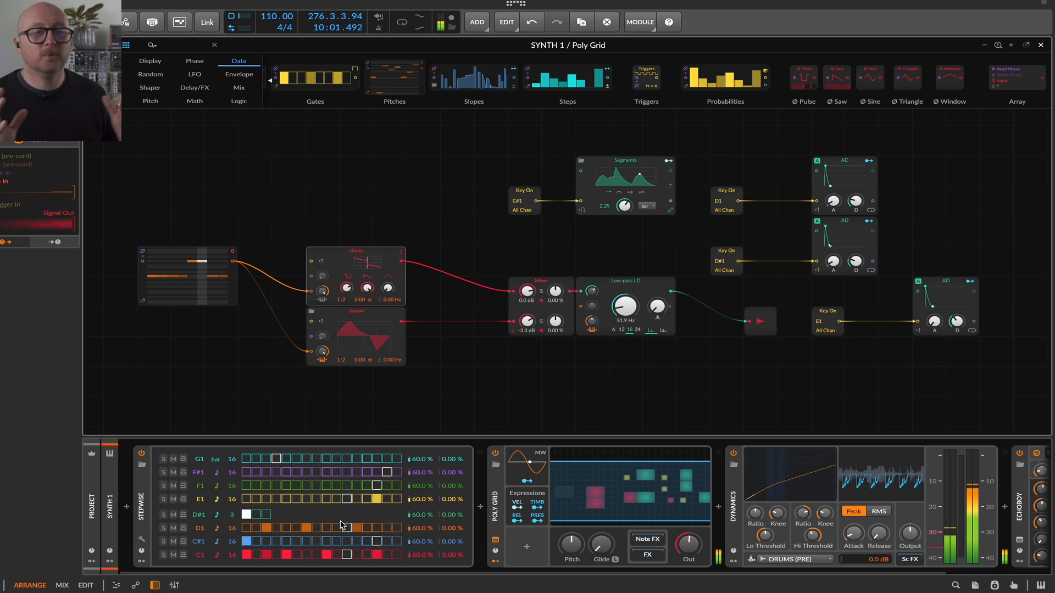
pyautogui.click(141, 564)
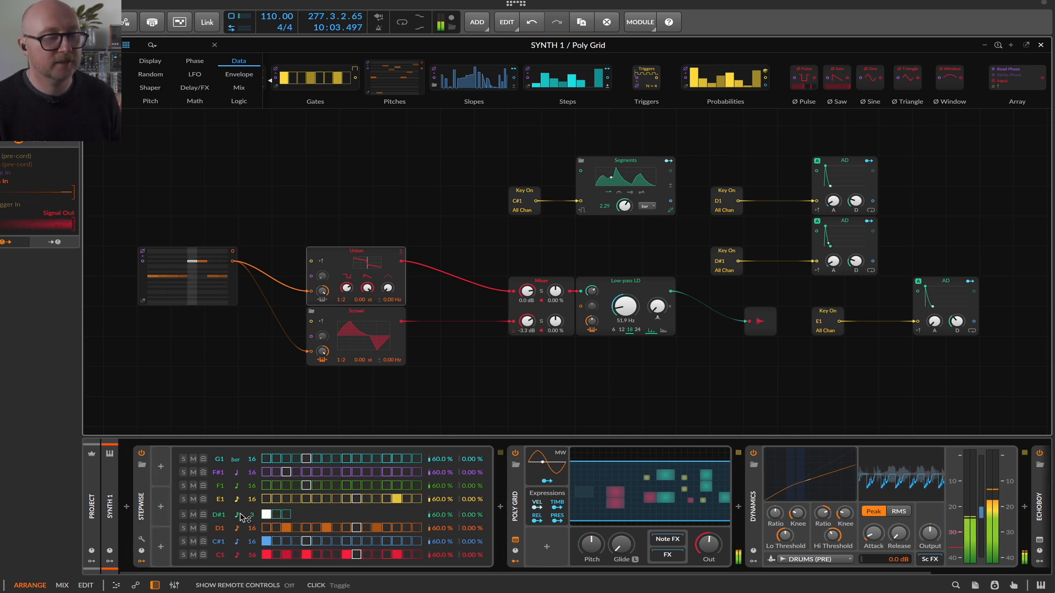
pyautogui.click(161, 467)
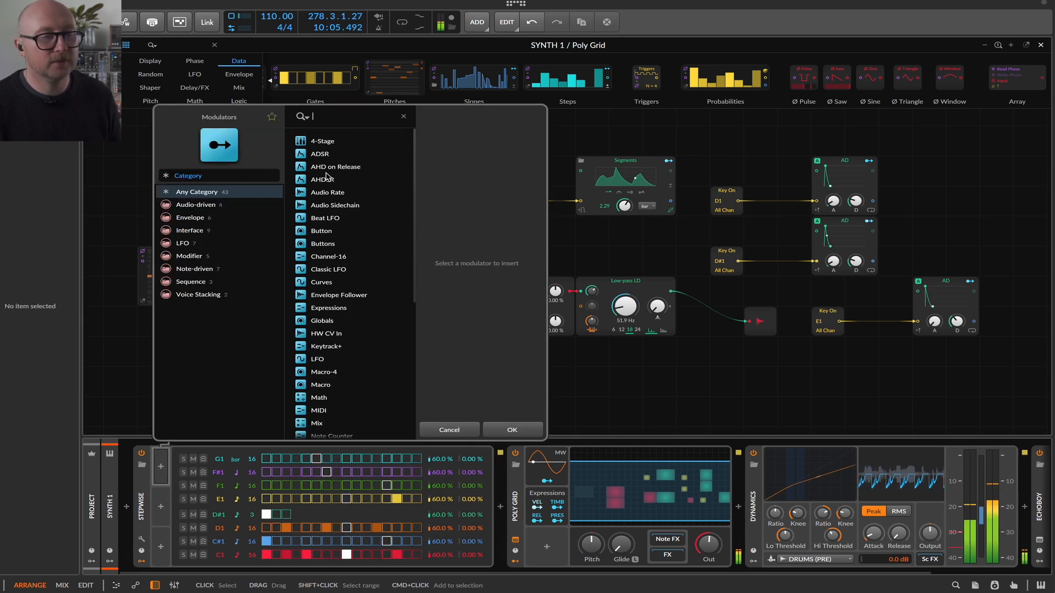
pyautogui.write('lfo')
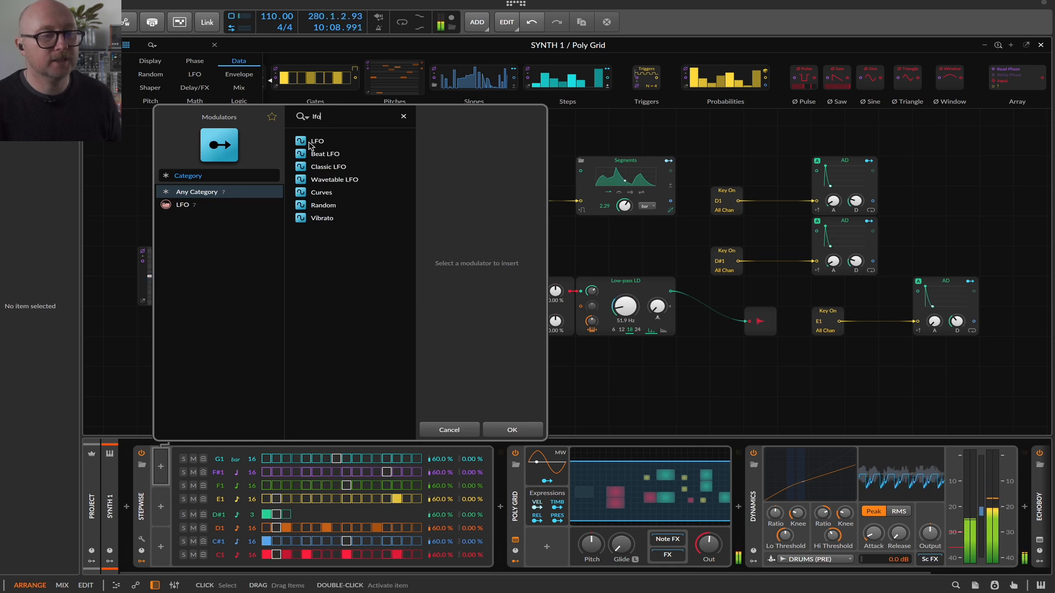
pyautogui.doubleClick(310, 144)
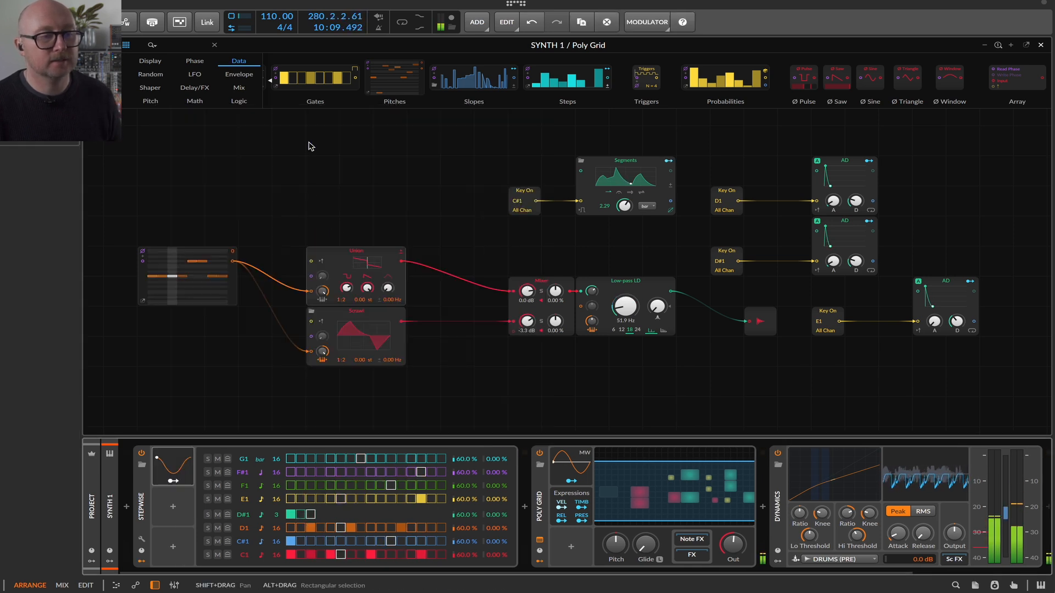
# - Modulate the C#1 lane's length by -8.25 with the LFO, and set the LFO's rate to 7.07 in 8th notes
pyautogui.click(175, 482)
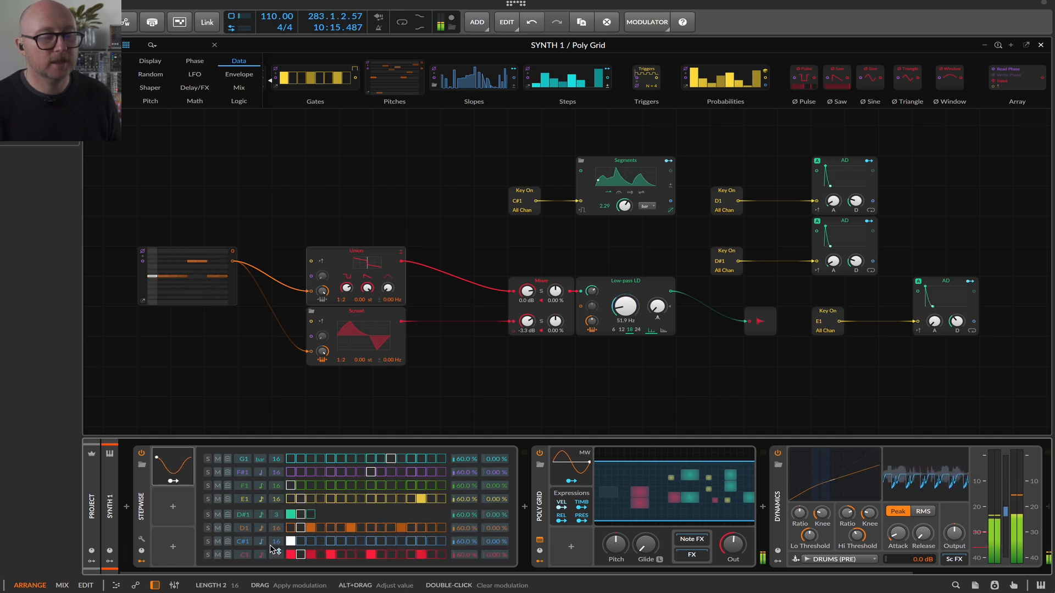
pyautogui.moveTo(281, 543); pyautogui.dragTo(281, 578)
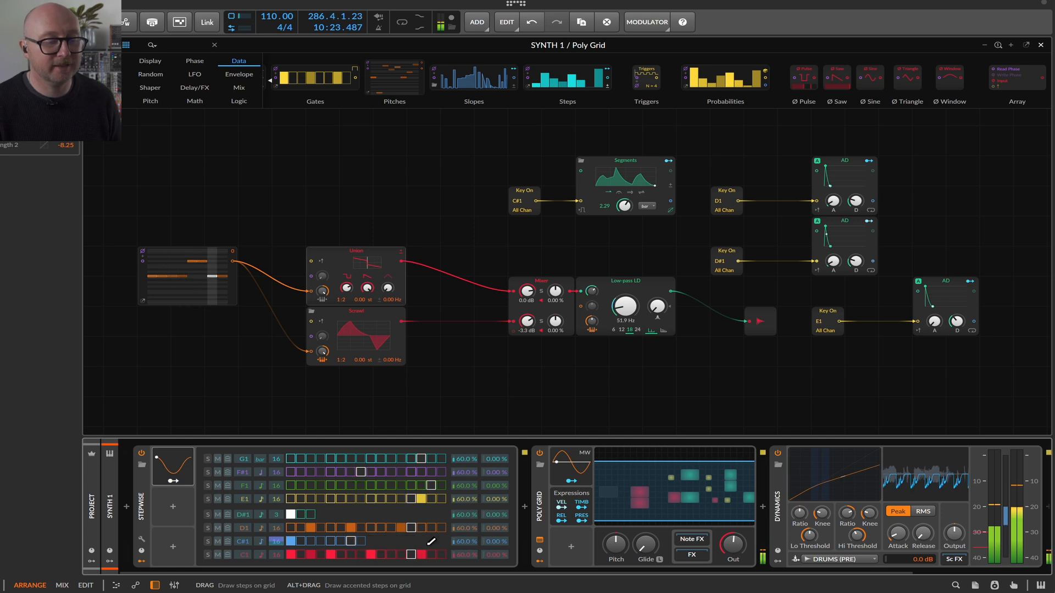
pyautogui.click(190, 466)
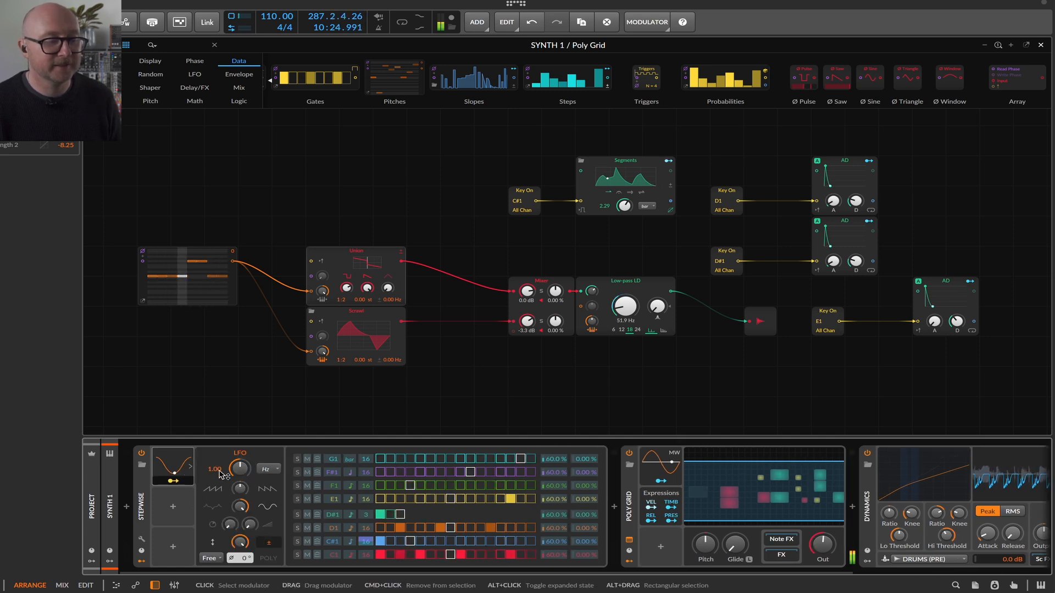
pyautogui.click(263, 471)
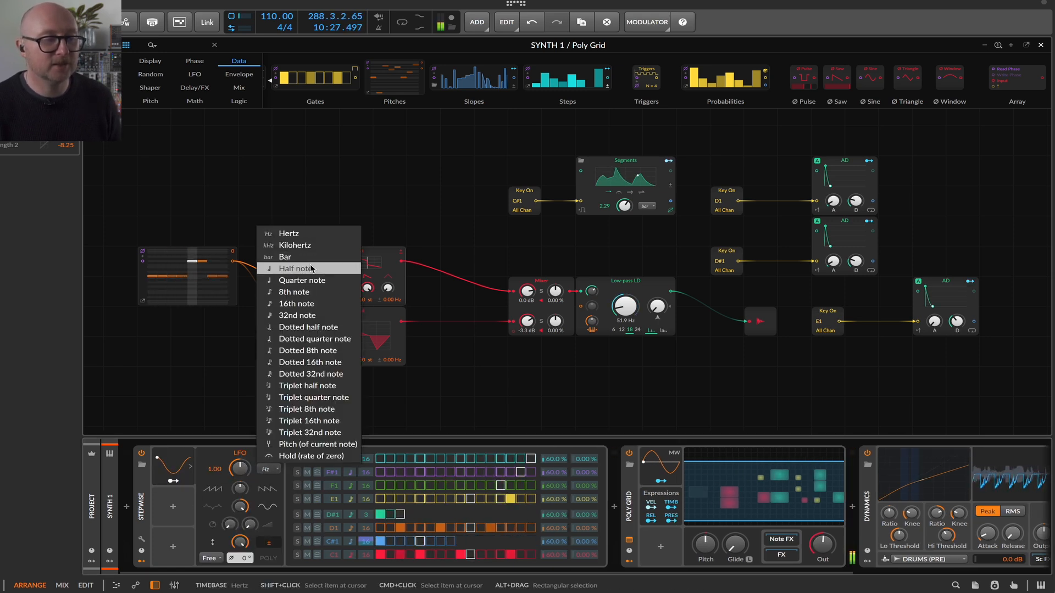
pyautogui.click(302, 304)
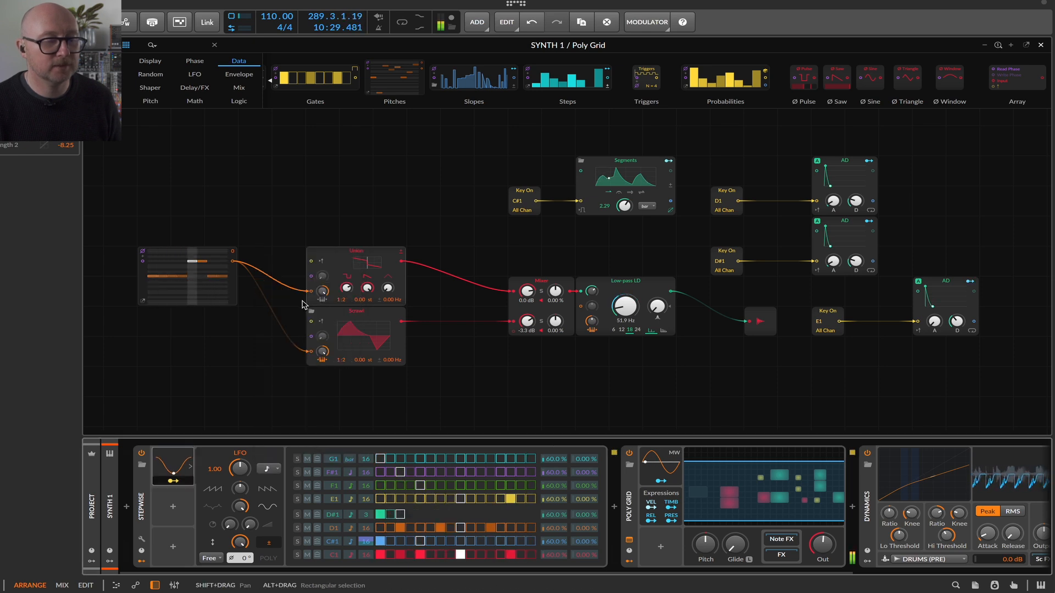
pyautogui.moveTo(240, 470); pyautogui.dragTo(241, 519)
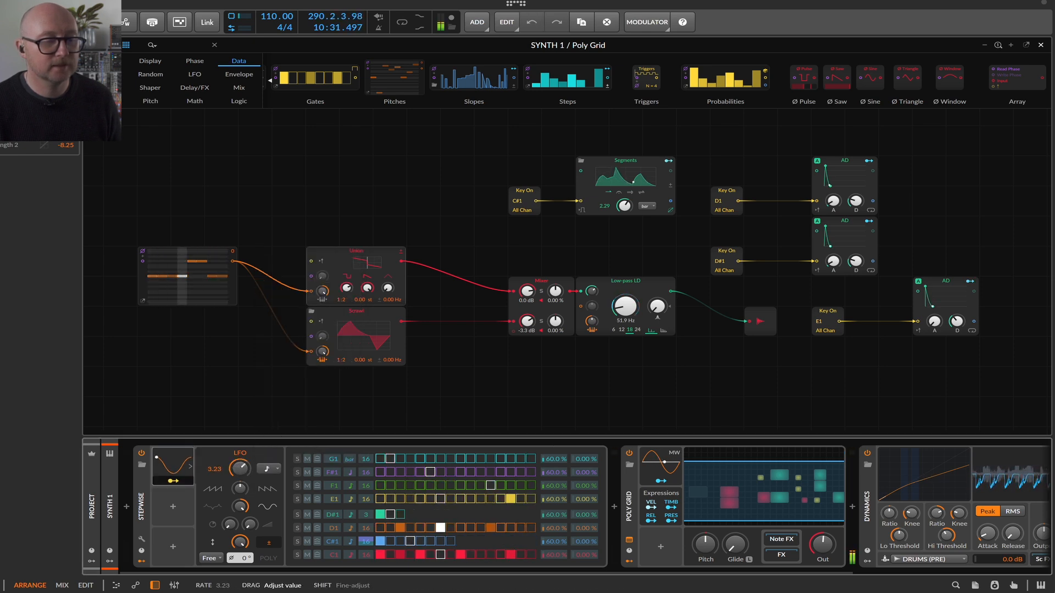
pyautogui.moveTo(240, 468); pyautogui.dragTo(239, 478)
pyautogui.click(268, 468)
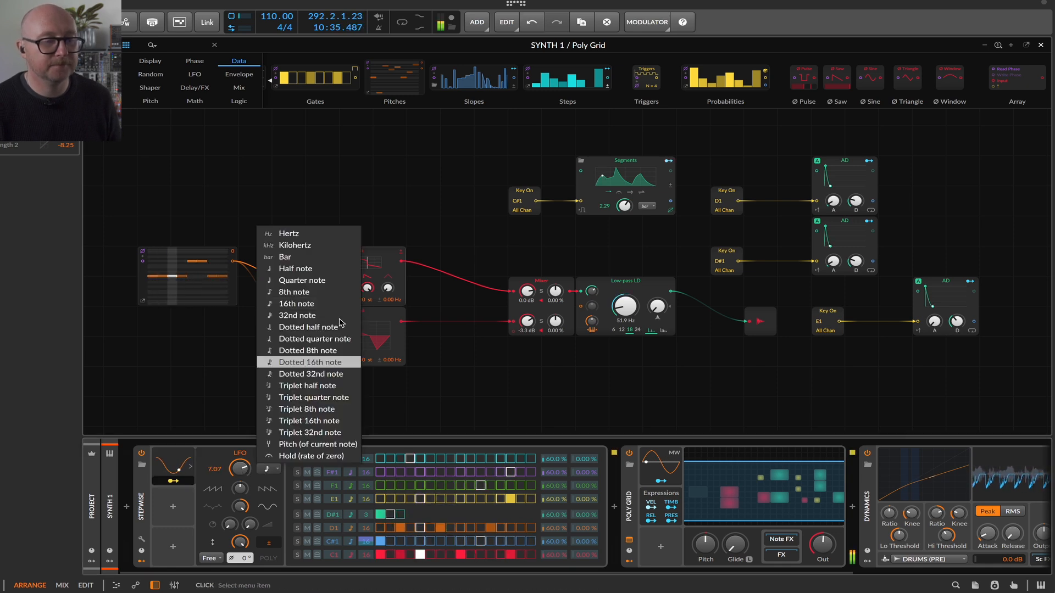
pyautogui.click(313, 292)
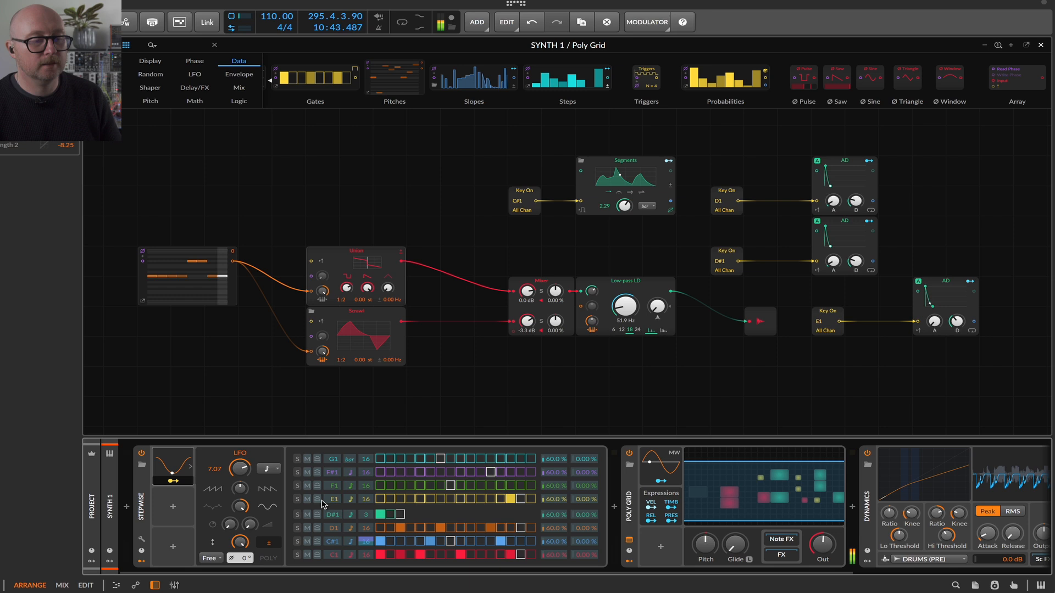
# - Add a Steps modulator to the Stepwise device
pyautogui.click(173, 506)
pyautogui.write('step')
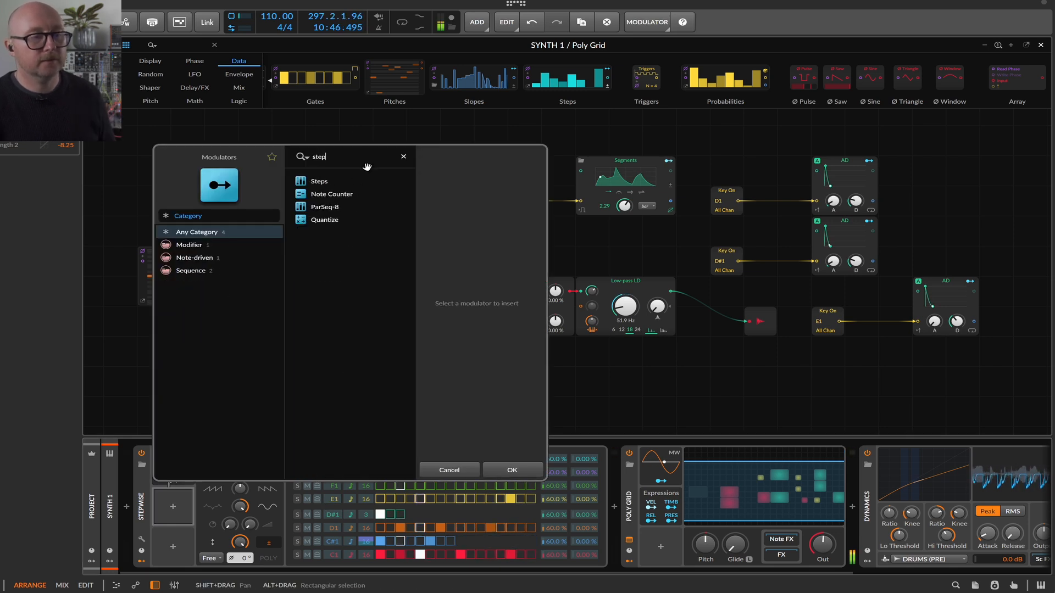
pyautogui.click(328, 182)
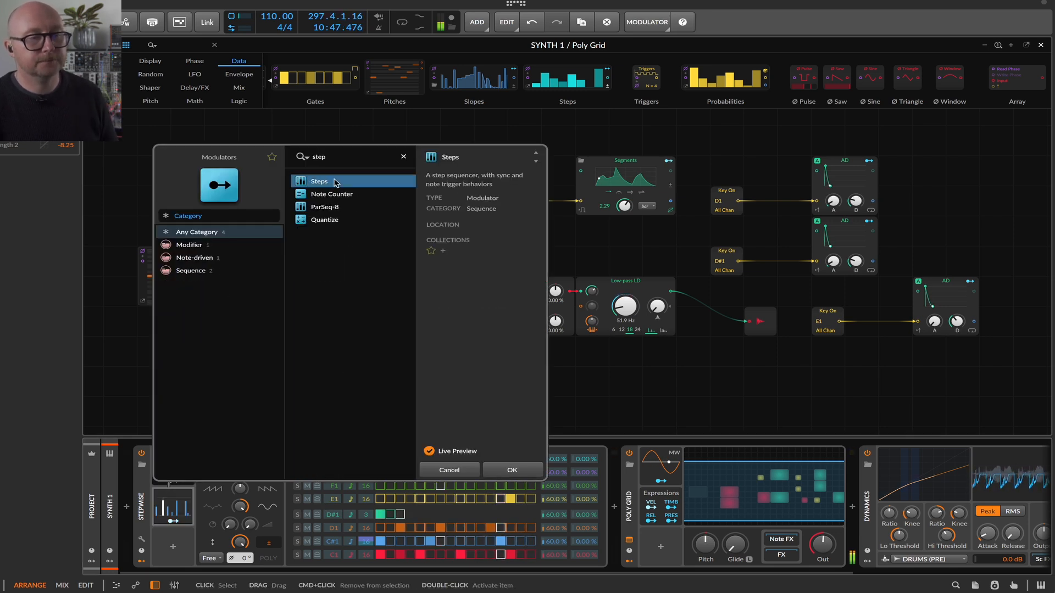
pyautogui.doubleClick(340, 184)
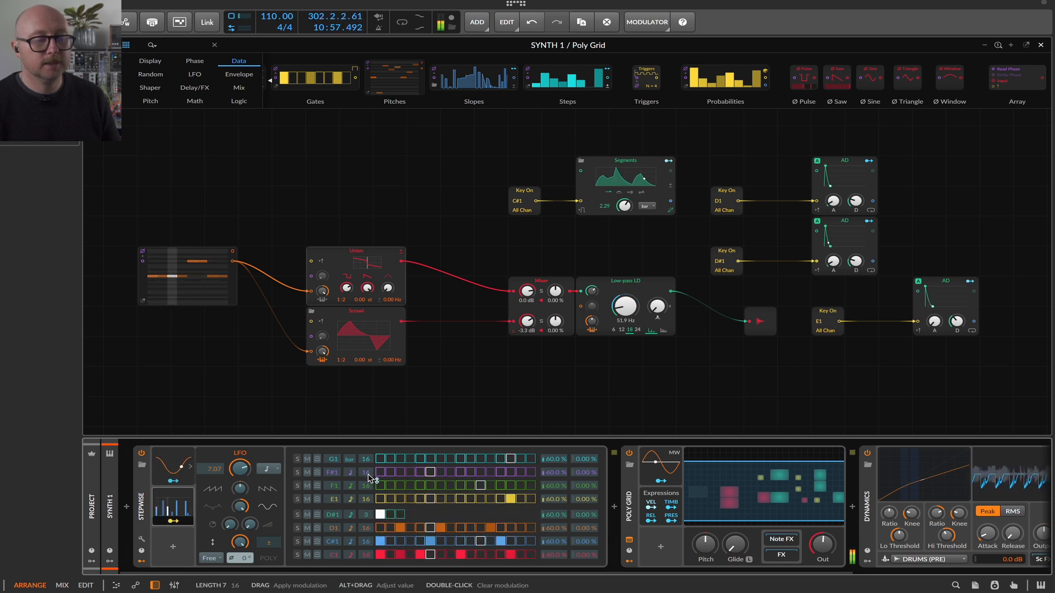
# - Modulate the F#1 lane's length by -8.15 with Steps, and redraw its bars as a high hump followed by a lower plateau
pyautogui.moveTo(370, 475)
pyautogui.mouseDown()
pyautogui.moveTo(370, 459)
pyautogui.moveTo(370, 496)
pyautogui.mouseUp()
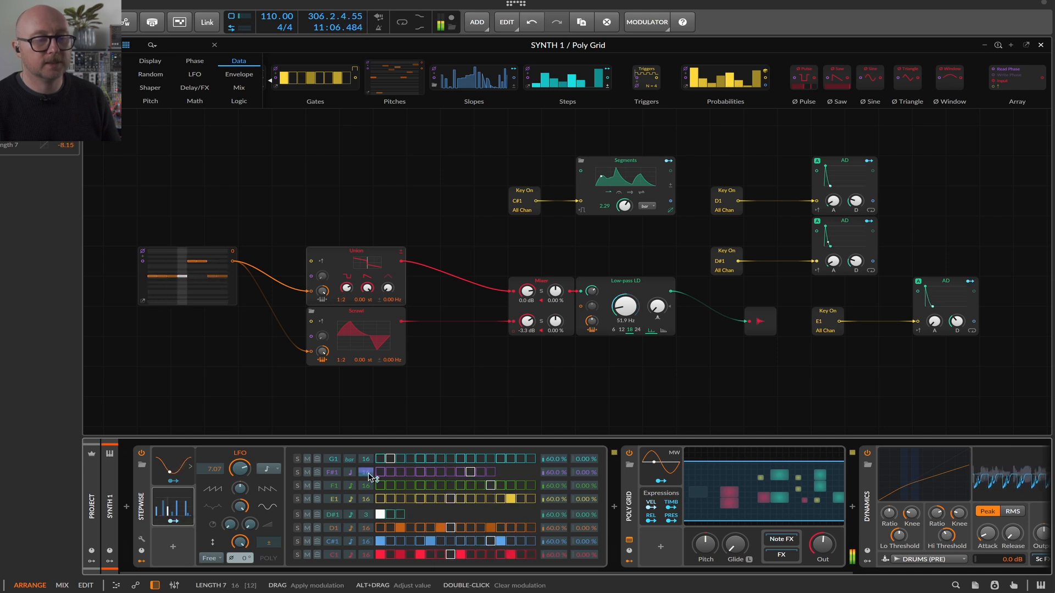
pyautogui.click(181, 511)
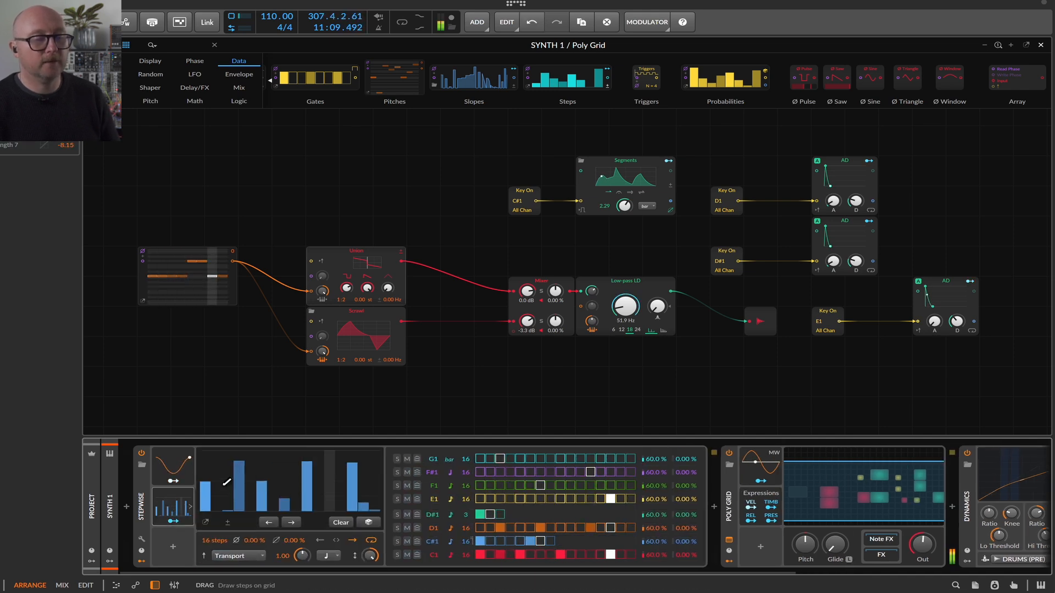
pyautogui.moveTo(205, 498)
pyautogui.mouseDown()
pyautogui.moveTo(280, 452)
pyautogui.moveTo(351, 499)
pyautogui.moveTo(379, 481)
pyautogui.mouseUp()
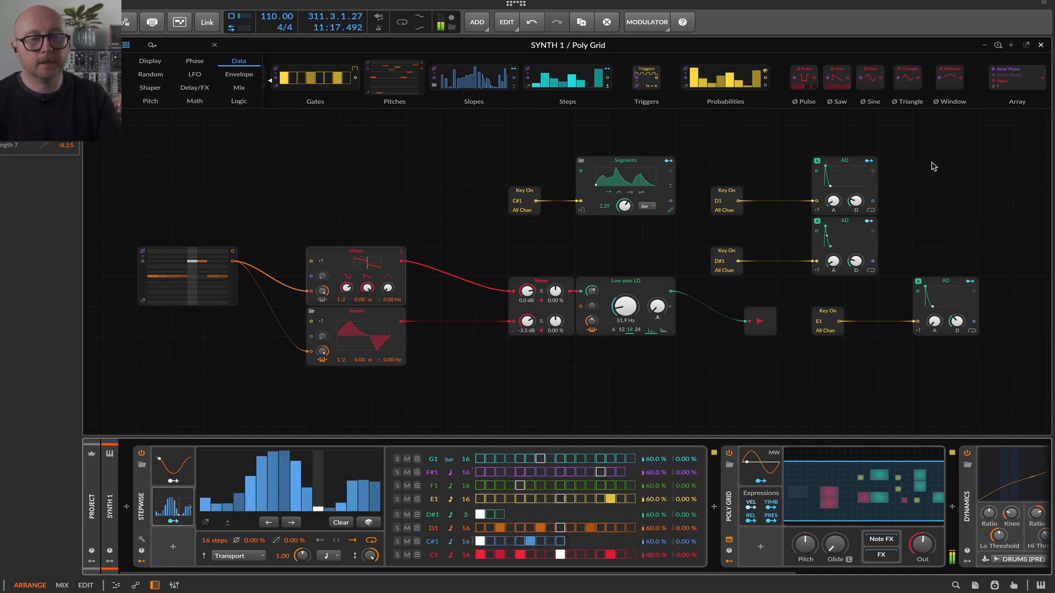
# - Duplicate the D1 Key On and its AD envelope, and place the copied pair above the Union oscillator
pyautogui.moveTo(932, 160); pyautogui.dragTo(734, 204)
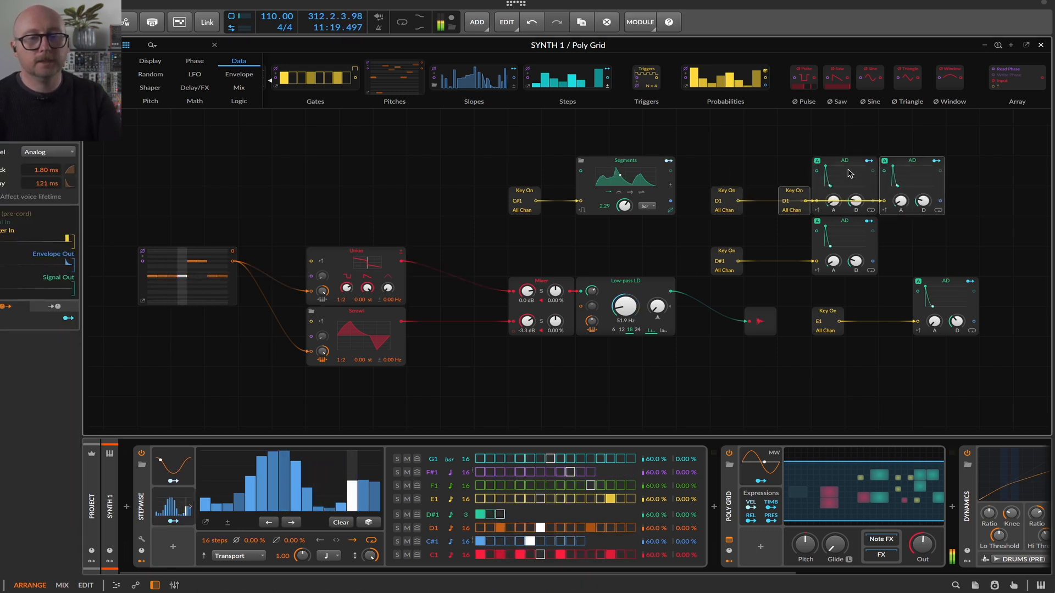
pyautogui.moveTo(864, 180); pyautogui.dragTo(366, 164)
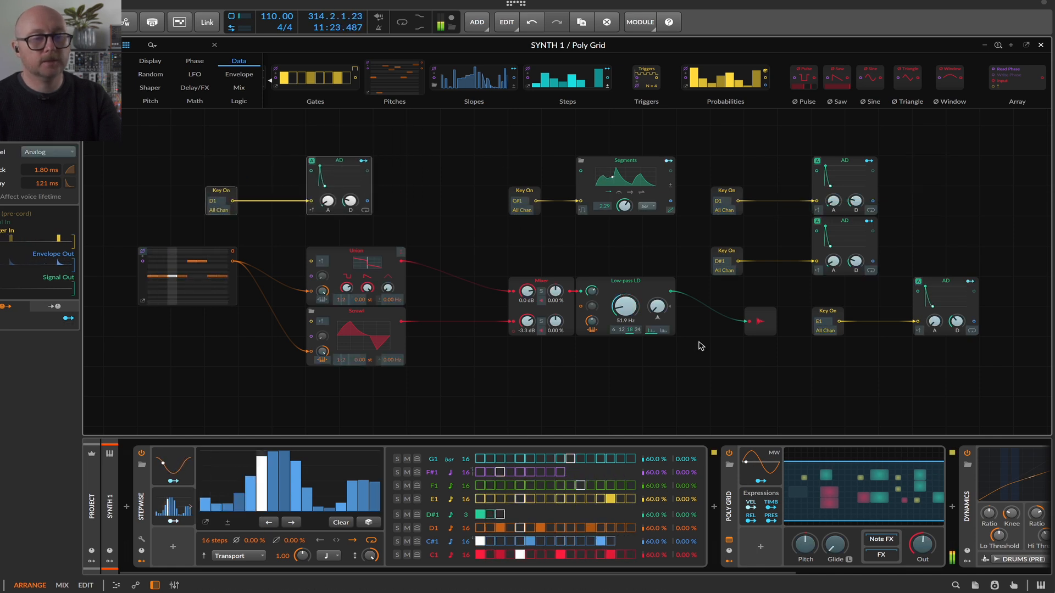
# - Modulate the Low-pass LD cutoff by 129.0 and resonance by 0.287 with the copied AD, and set its decay to 334 ms
pyautogui.moveTo(633, 309); pyautogui.dragTo(633, 236)
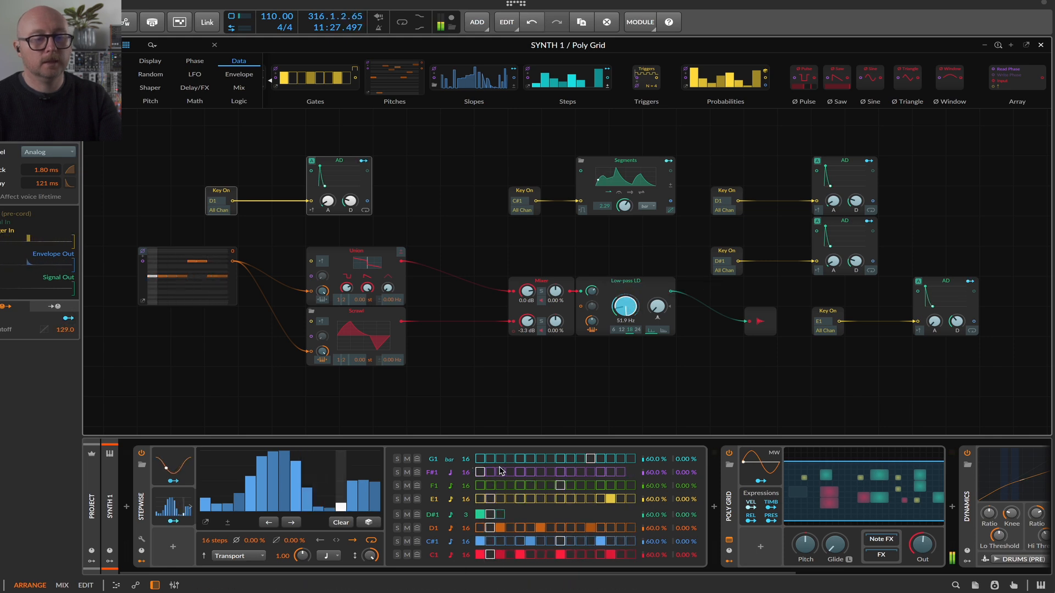
pyautogui.moveTo(656, 305)
pyautogui.mouseDown()
pyautogui.moveTo(656, 272)
pyautogui.moveTo(656, 291)
pyautogui.mouseUp()
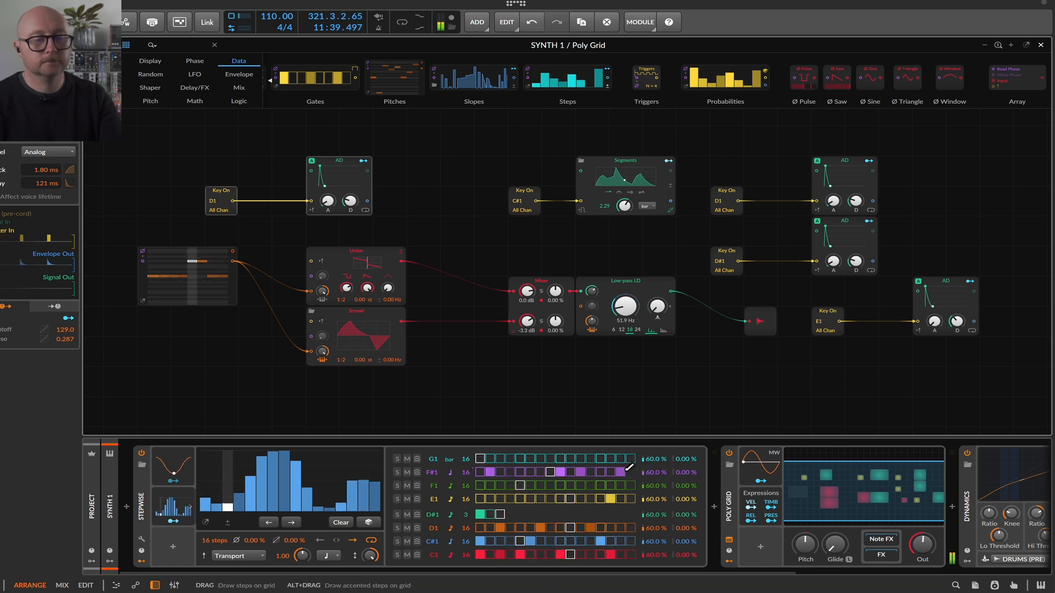
pyautogui.moveTo(350, 200); pyautogui.dragTo(350, 187)
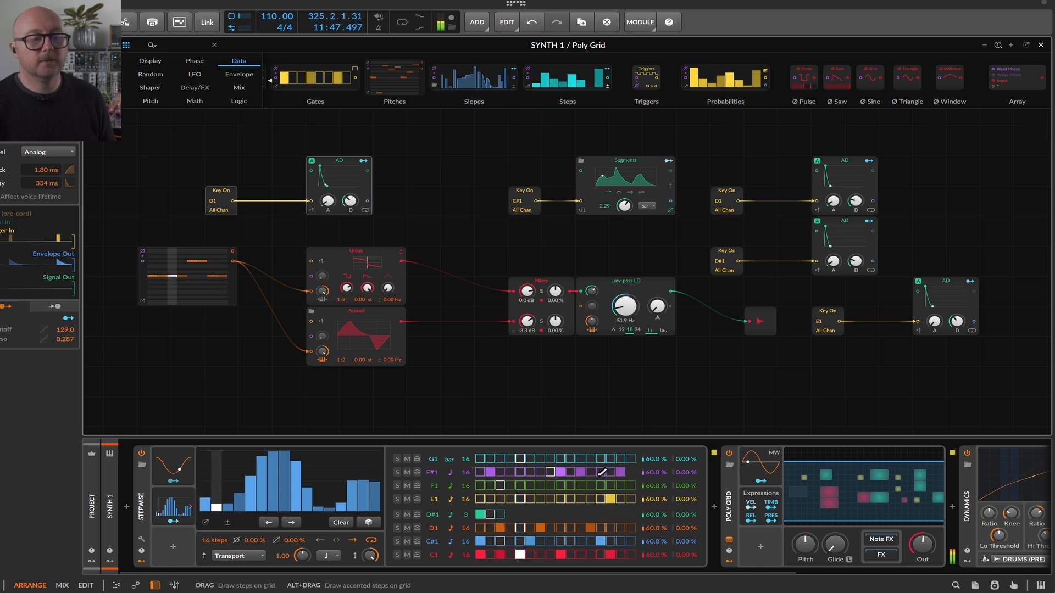
# - Lower the seventh bar in the Steps modulator's pattern
pyautogui.moveTo(271, 492); pyautogui.dragTo(277, 498)
pyautogui.click(276, 507)
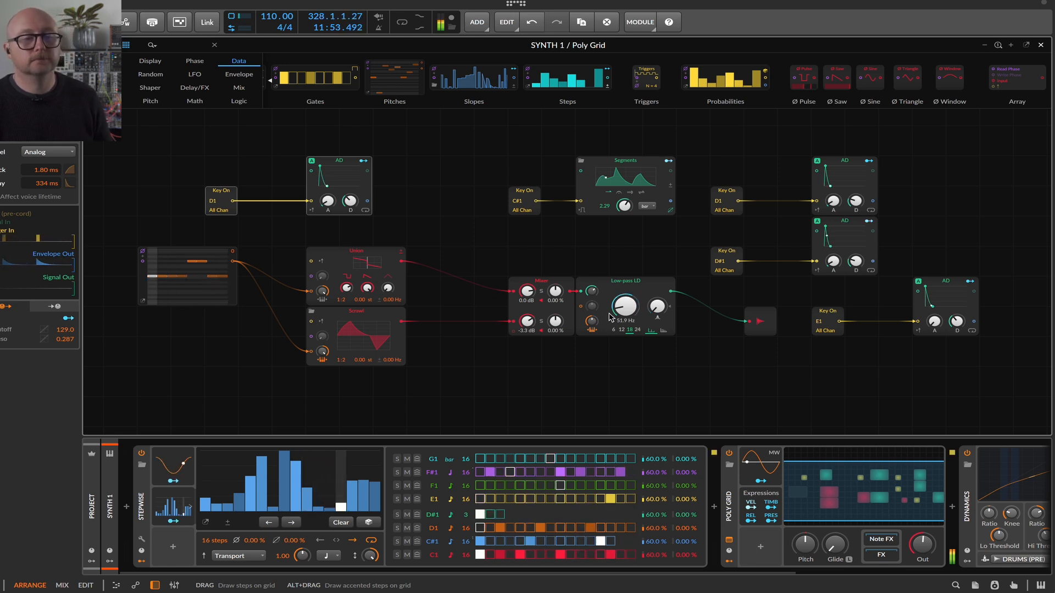
pyautogui.hscroll(1, 619, 308)
pyautogui.scroll(1, 621, 309)
pyautogui.hscroll(-1, 619, 308)
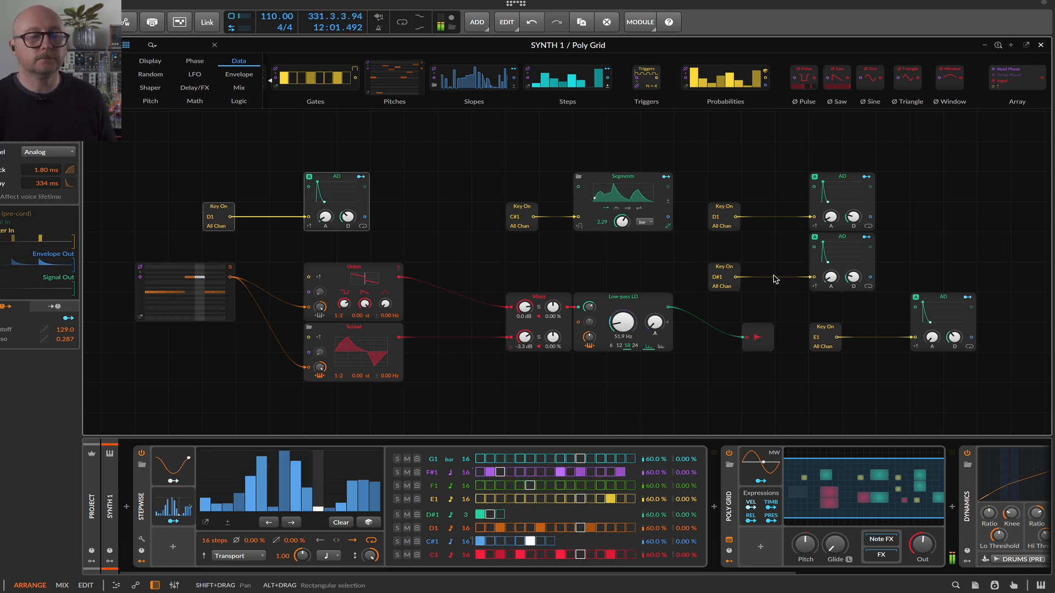
pyautogui.hscroll(1, 773, 278)
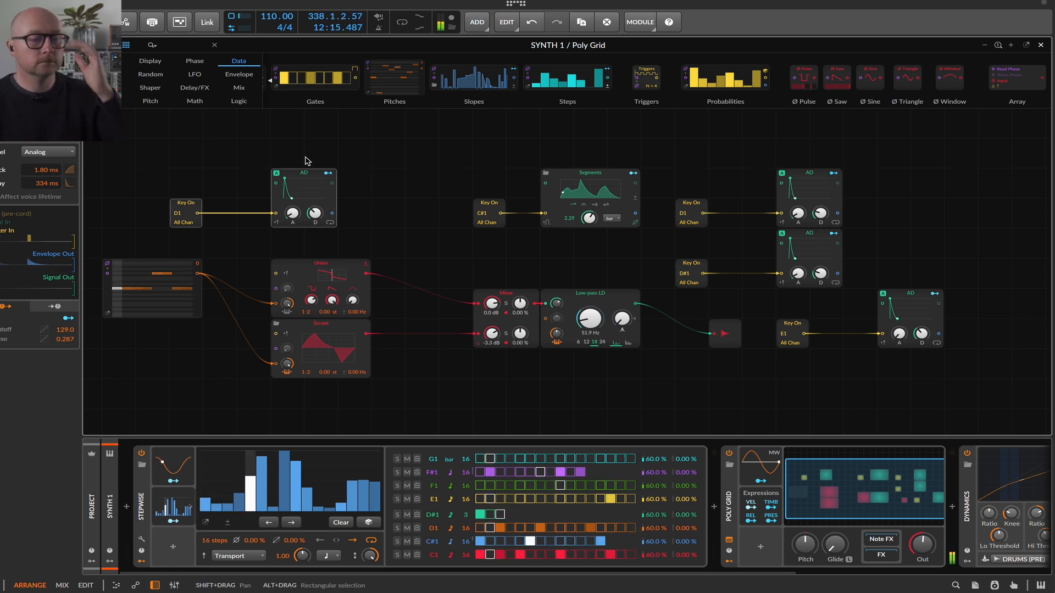
# - Add EchoBoy to the Synth 1 device chain and order it after Dynamics
pyautogui.hscroll(1, 681, 290)
pyautogui.hscroll(5, 621, 515)
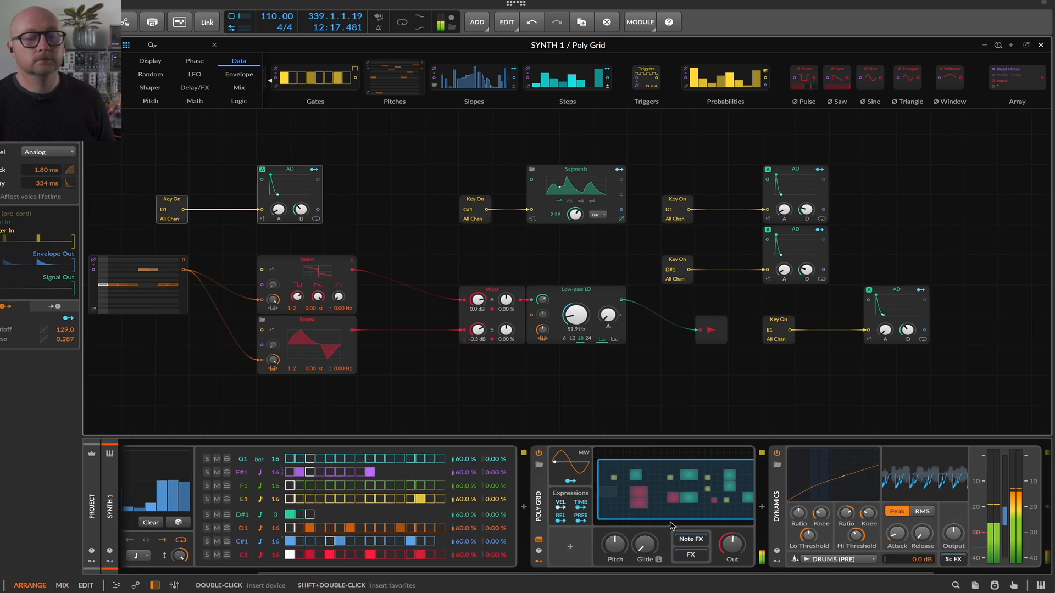
pyautogui.moveTo(621, 515); pyautogui.dragTo(1025, 509)
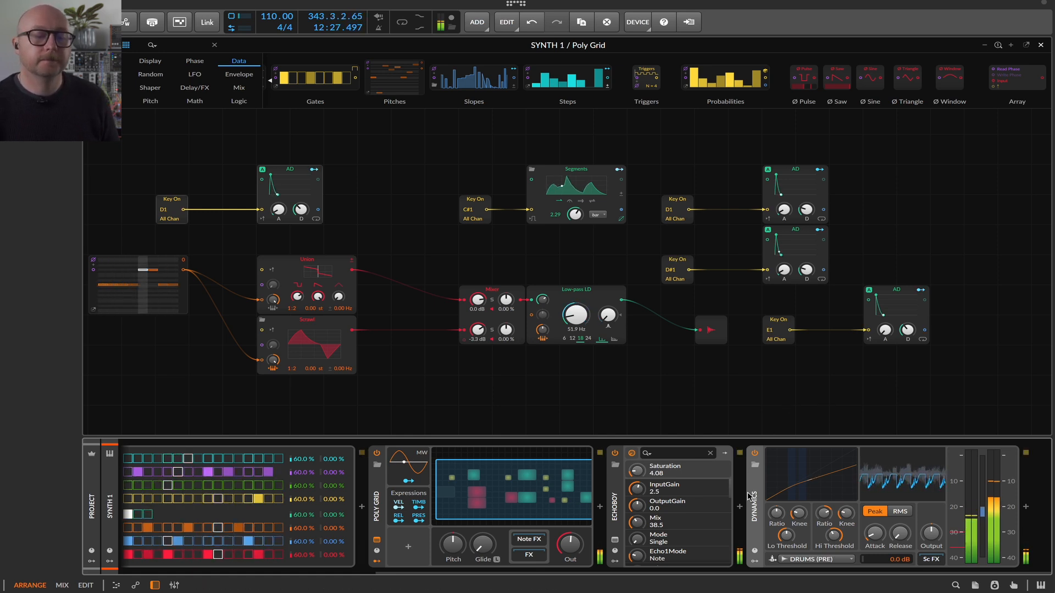
pyautogui.moveTo(755, 500); pyautogui.dragTo(620, 497)
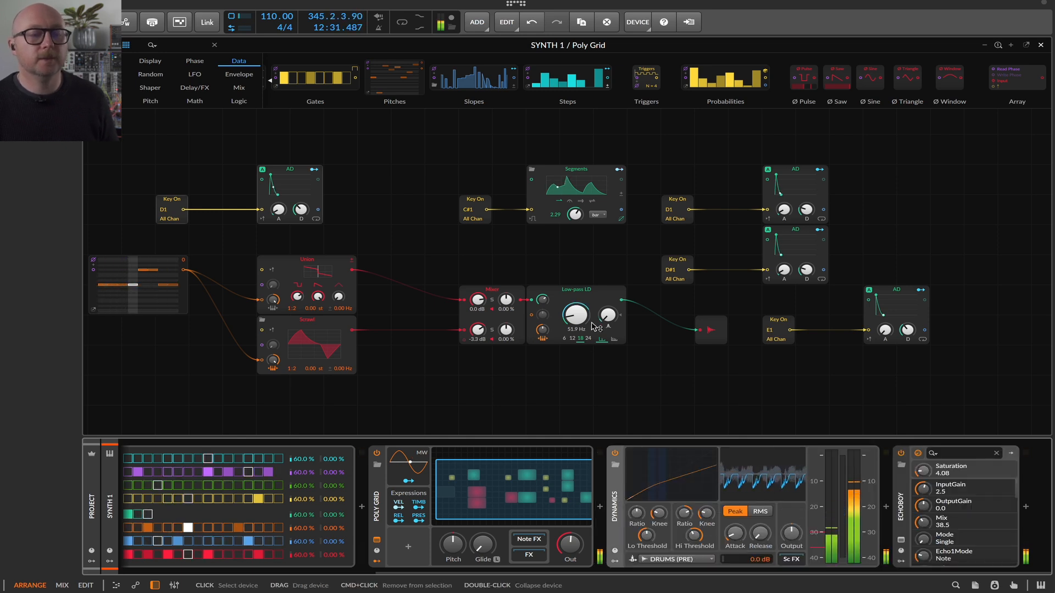
# - Duplicate the Low-pass LD filter and wire the copy in series between the original filter and the output
pyautogui.hscroll(-1, 591, 326)
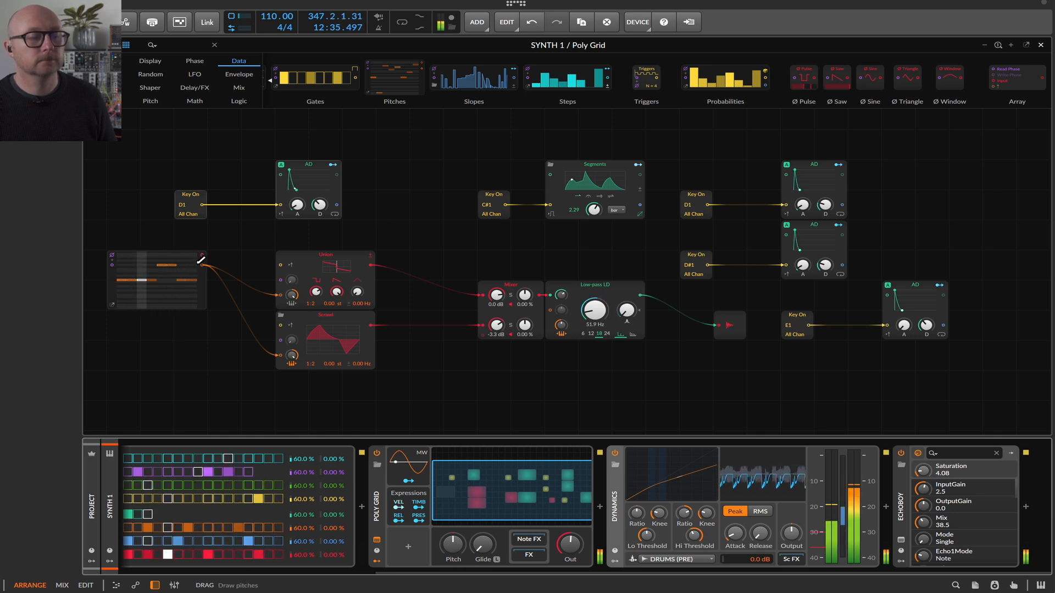
pyautogui.scroll(1, 198, 268)
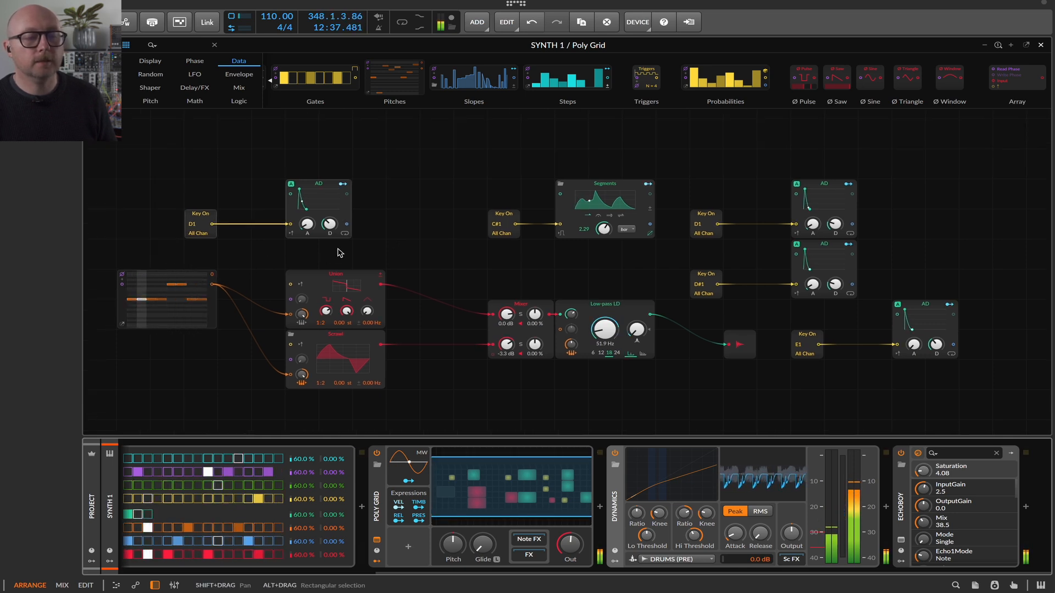
pyautogui.click(606, 307)
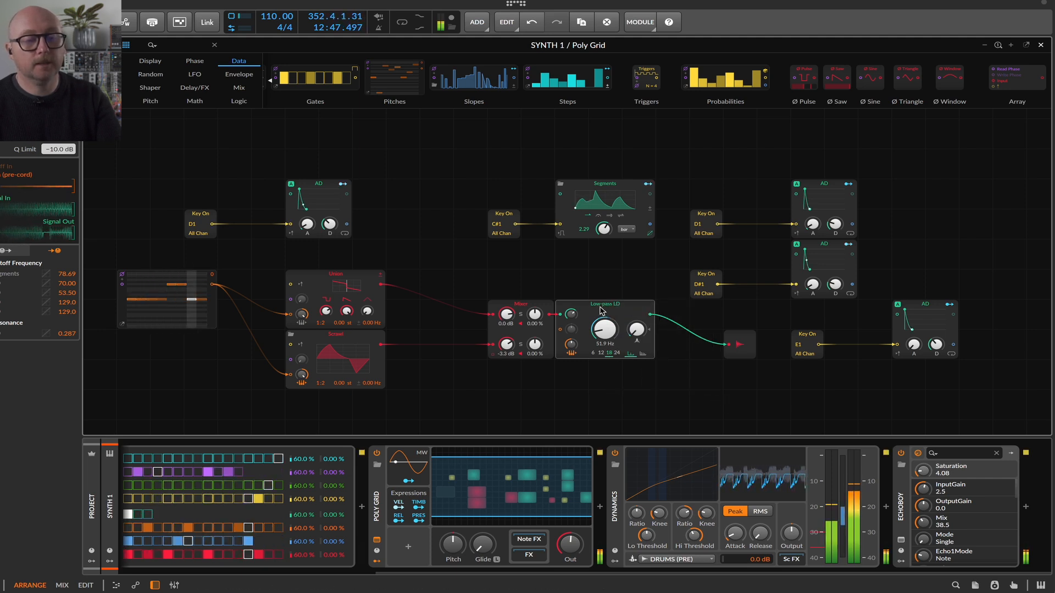
pyautogui.moveTo(602, 311); pyautogui.dragTo(731, 402)
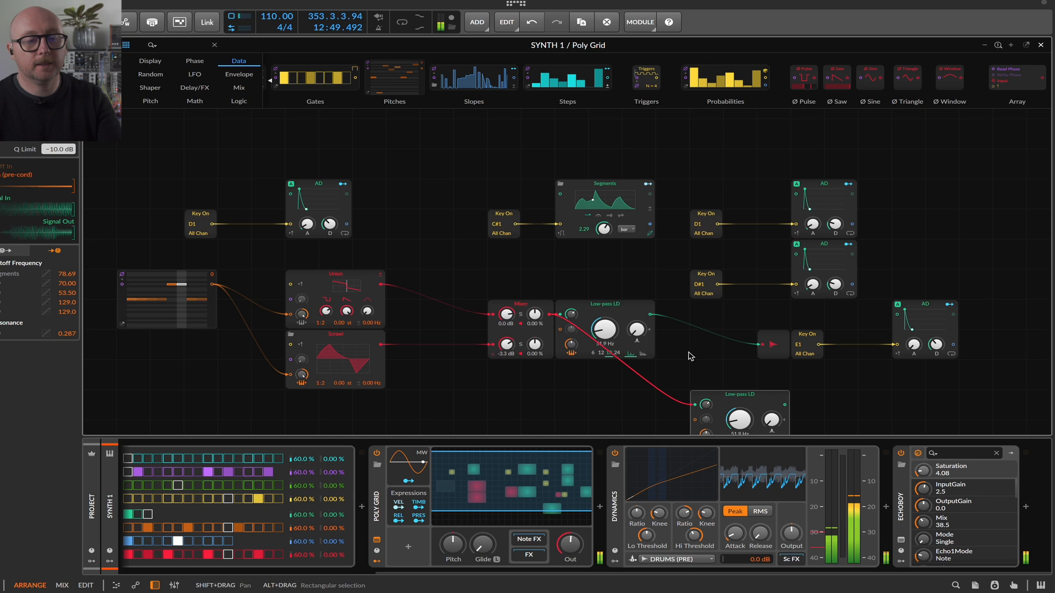
pyautogui.scroll(-3, 691, 356)
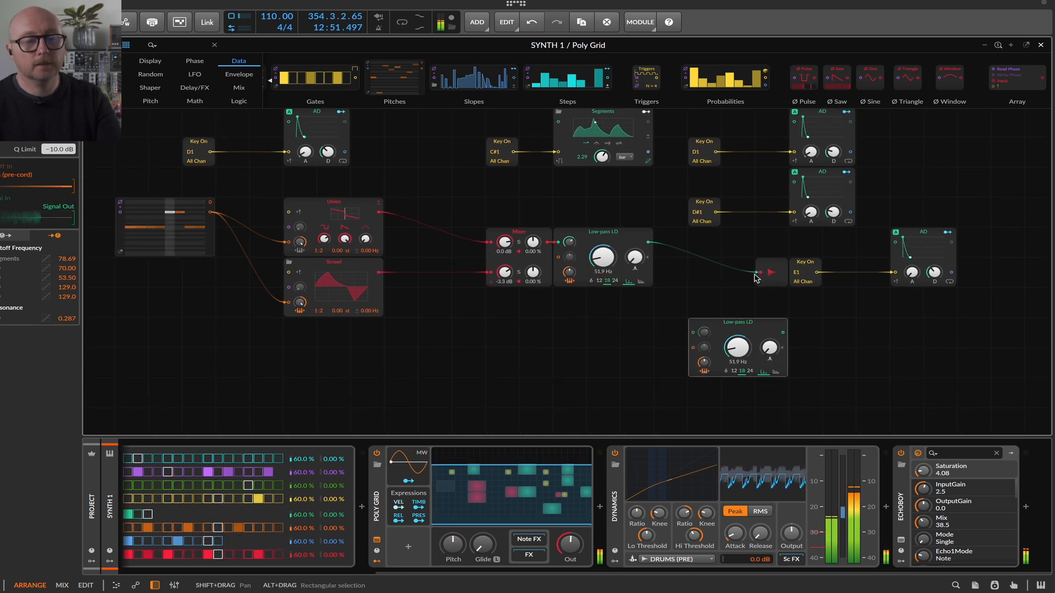
pyautogui.moveTo(758, 276); pyautogui.dragTo(738, 298)
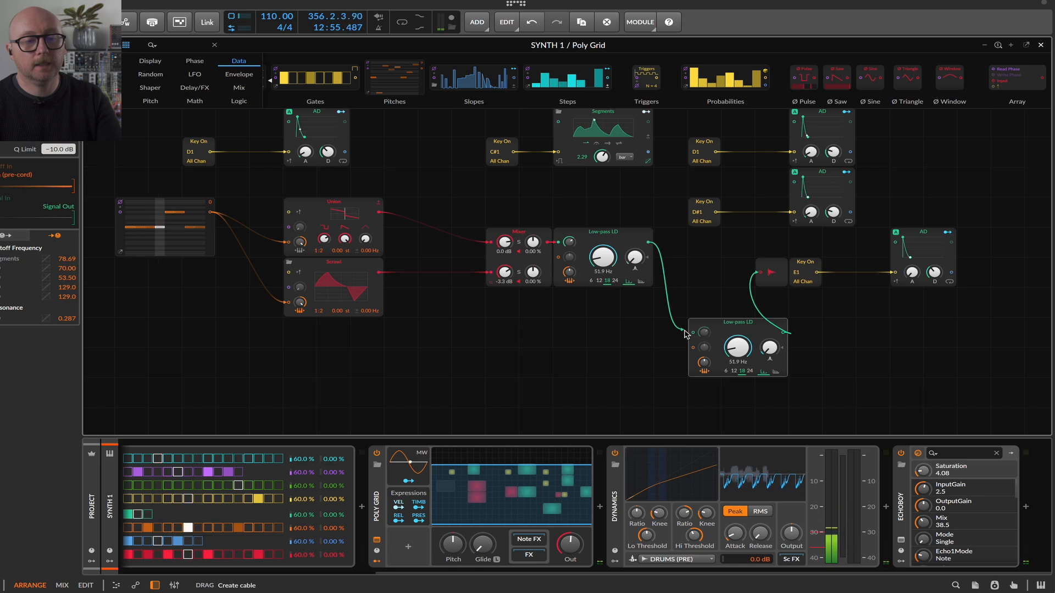
pyautogui.moveTo(685, 333); pyautogui.dragTo(693, 332)
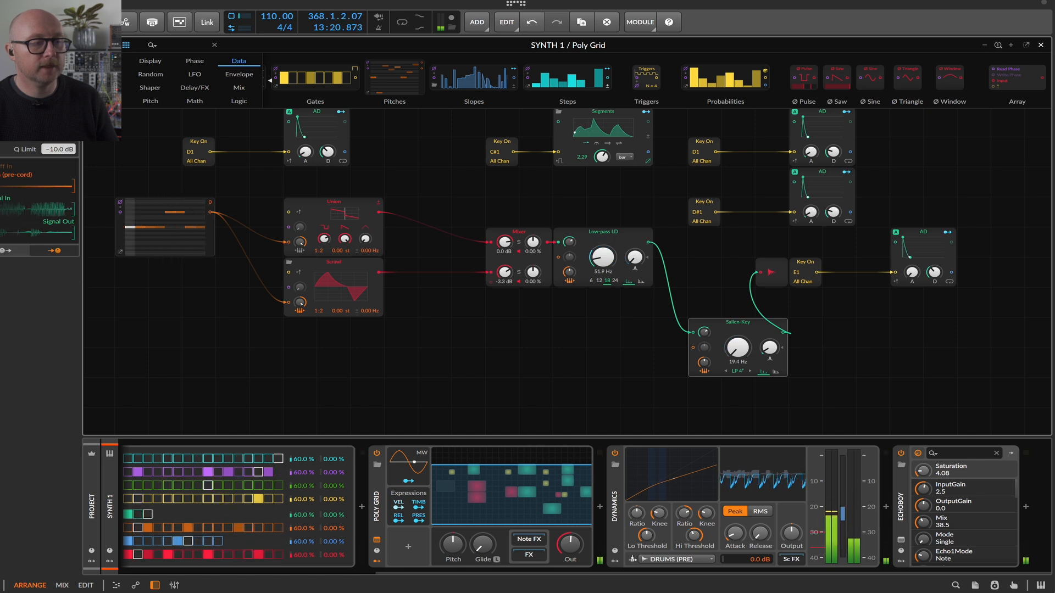
# - Set the Sallen-Key filter's cutoff to 2.49 kHz and move the module between the Low-pass LD and the output
pyautogui.moveTo(738, 323); pyautogui.dragTo(736, 283)
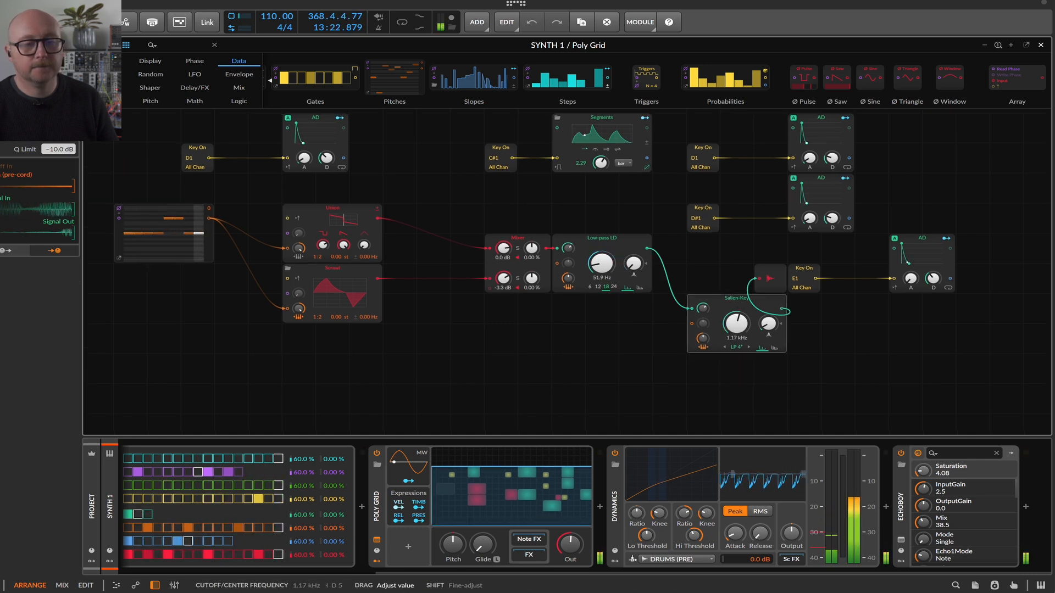
pyautogui.moveTo(736, 324); pyautogui.dragTo(695, 305)
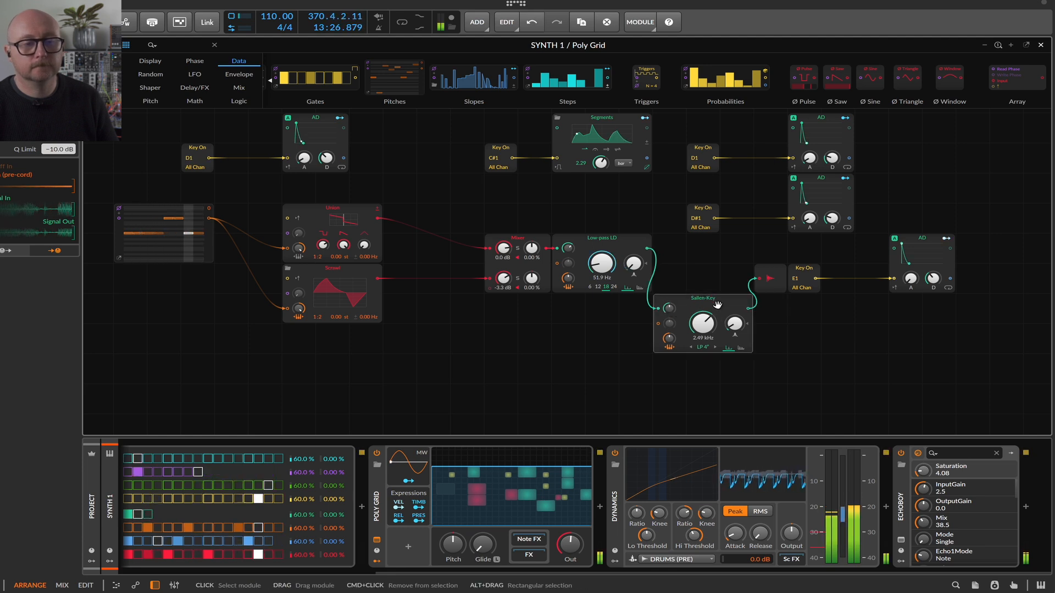
pyautogui.rightClick(714, 299)
pyautogui.press('Escape')
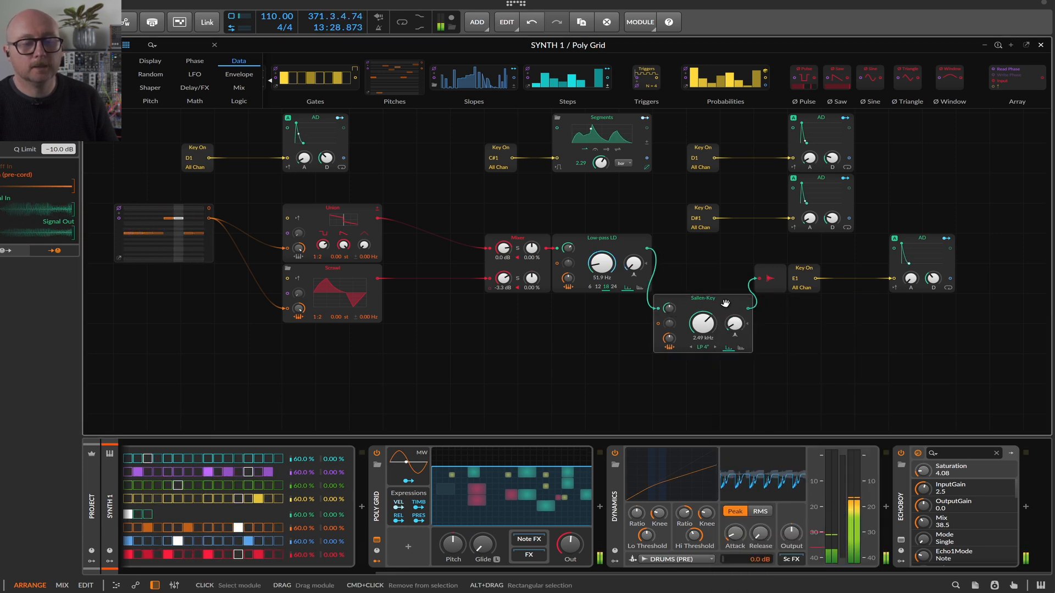
# - Replace the Sallen-Key filter with XP, set its cutoff to 17.2 kHz and align it between the Low-pass LD and the output
pyautogui.rightClick(725, 304)
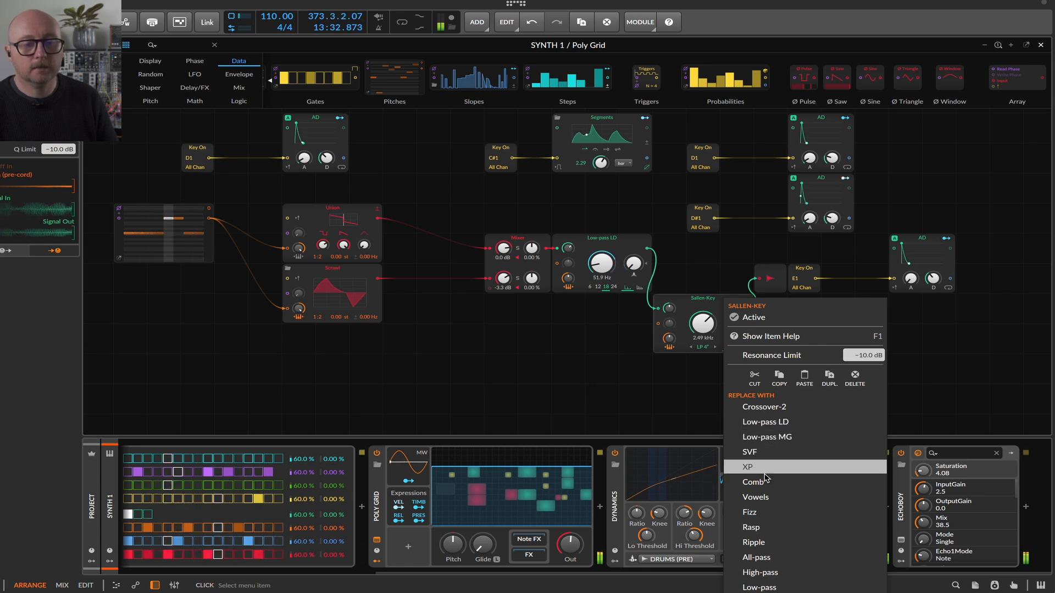
pyautogui.click(747, 467)
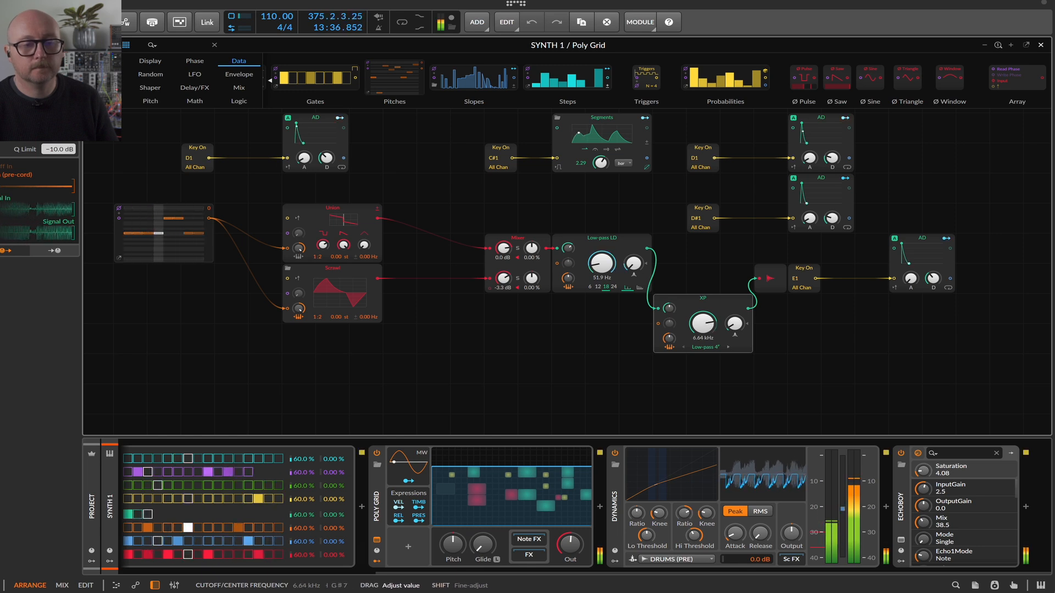
pyautogui.moveTo(703, 323); pyautogui.dragTo(705, 258)
pyautogui.click(603, 238)
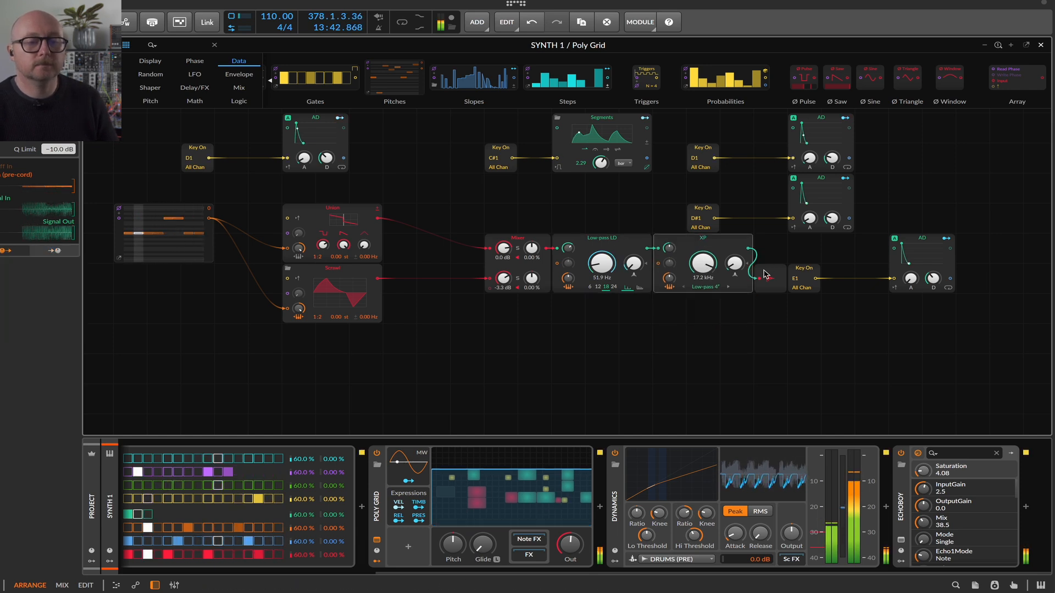
# - Move the E1 Key On and AD pair clear of the output, and the D#1 pair beside the upper D1 envelope
pyautogui.moveTo(1010, 250); pyautogui.dragTo(817, 271)
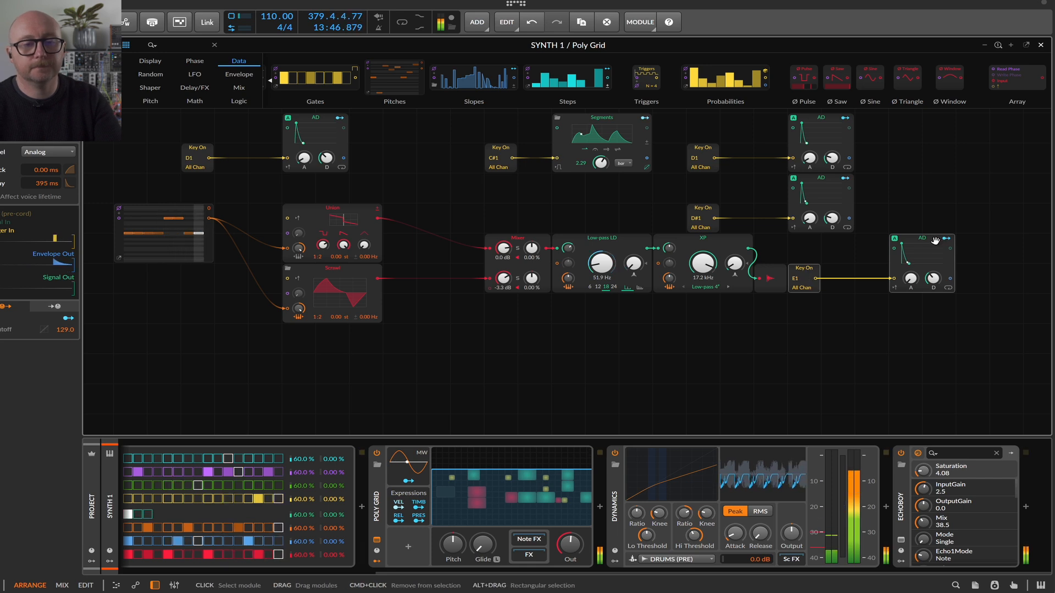
pyautogui.moveTo(937, 267); pyautogui.dragTo(984, 231)
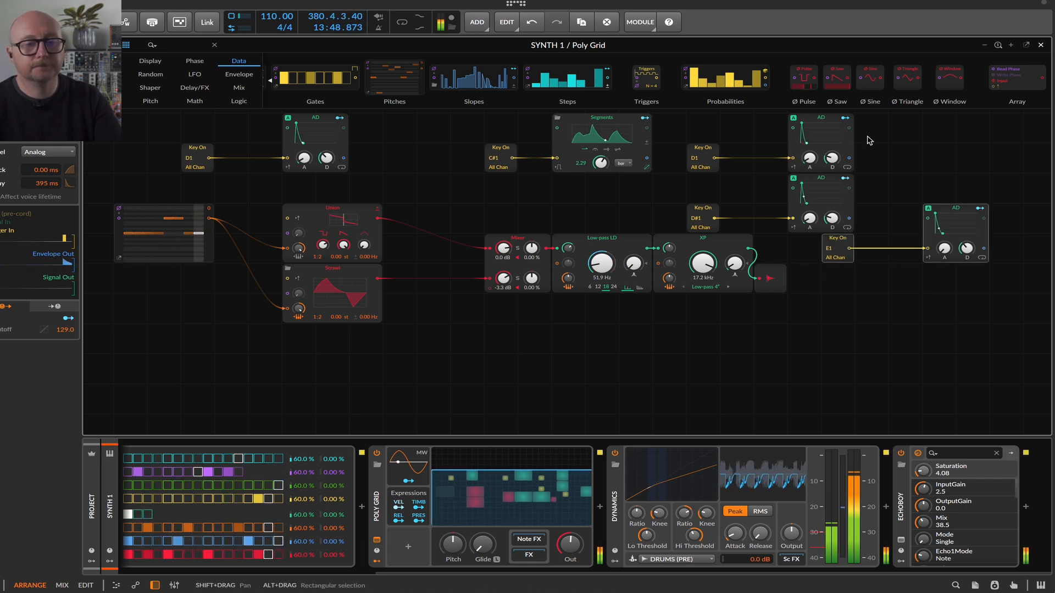
pyautogui.scroll(2, 921, 141)
pyautogui.moveTo(900, 208)
pyautogui.mouseDown()
pyautogui.moveTo(866, 236)
pyautogui.moveTo(710, 246)
pyautogui.moveTo(823, 222)
pyautogui.moveTo(909, 175)
pyautogui.moveTo(909, 194)
pyautogui.mouseUp()
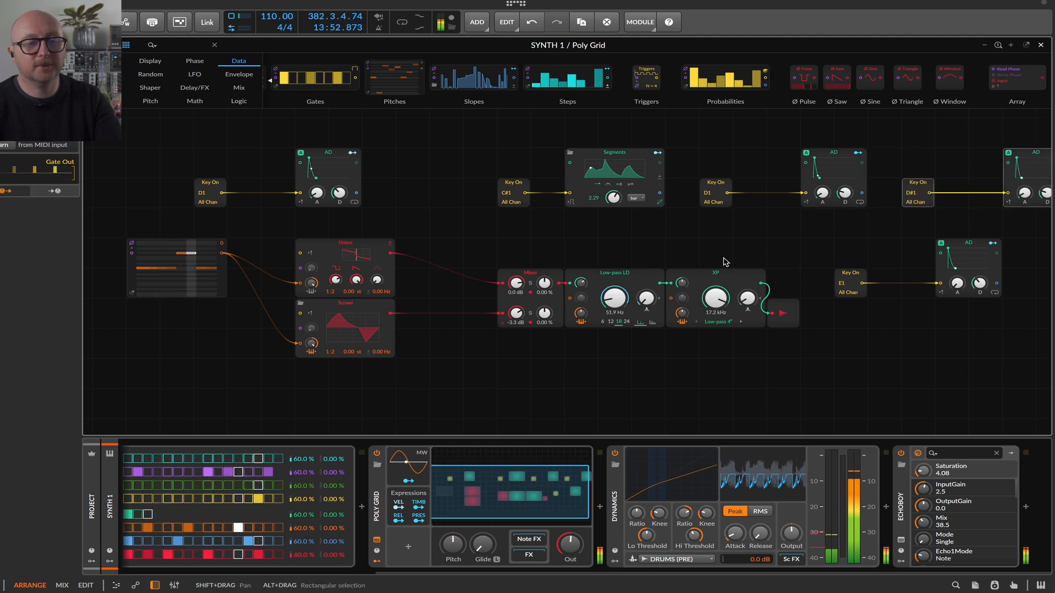
# - Duplicate the E1 Key On and AD pair and place the copy below the two filters
pyautogui.hscroll(2, 724, 259)
pyautogui.hscroll(1, 723, 259)
pyautogui.moveTo(994, 287); pyautogui.dragTo(725, 263)
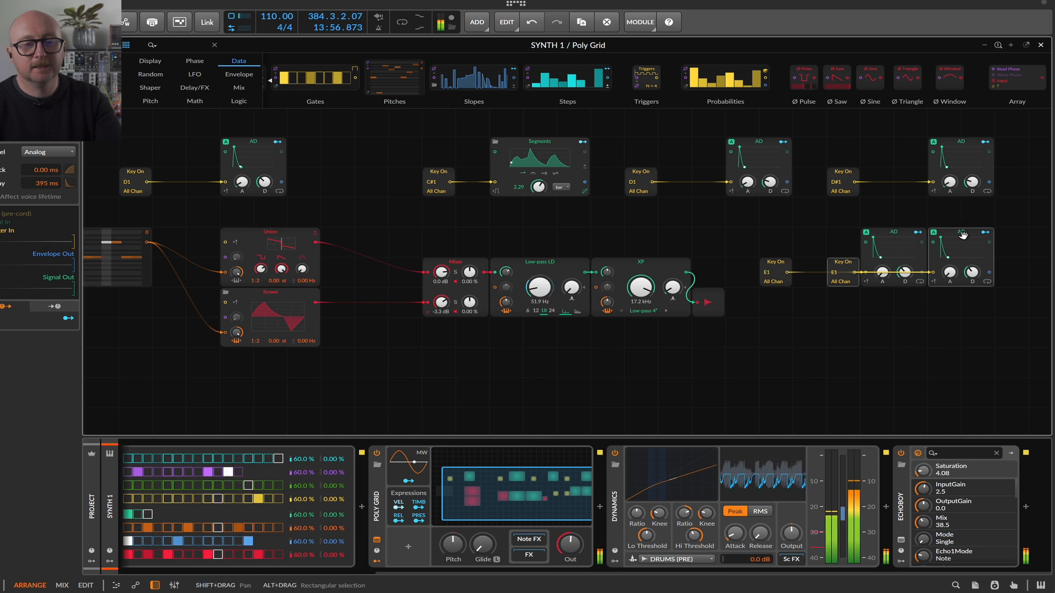
pyautogui.moveTo(875, 249); pyautogui.dragTo(606, 367)
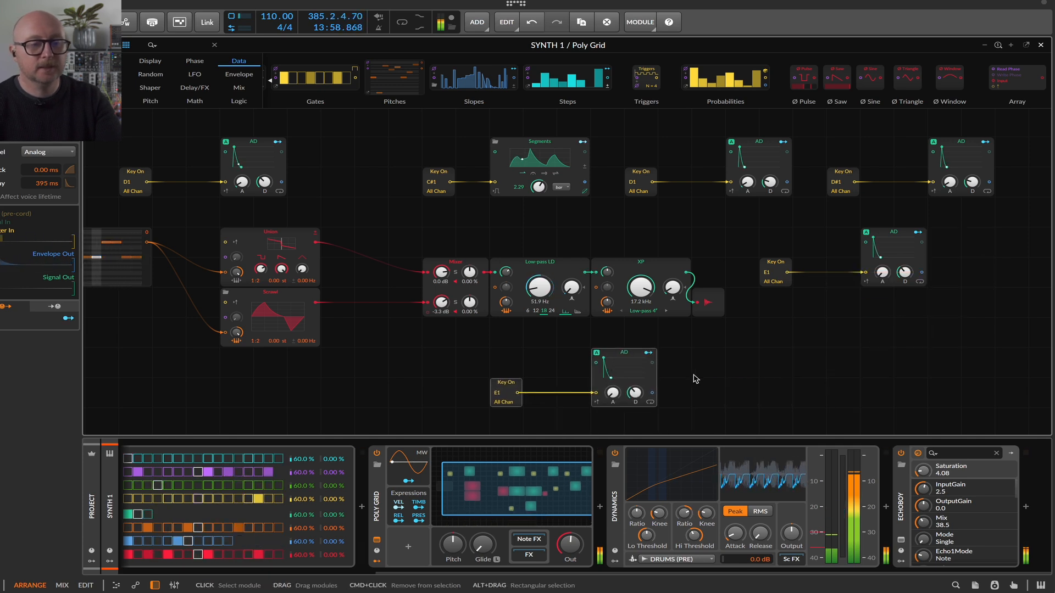
# - Set the copied Key On to G1 and raise its AD envelope's attack to 2.63 s
pyautogui.hscroll(-5, 293, 496)
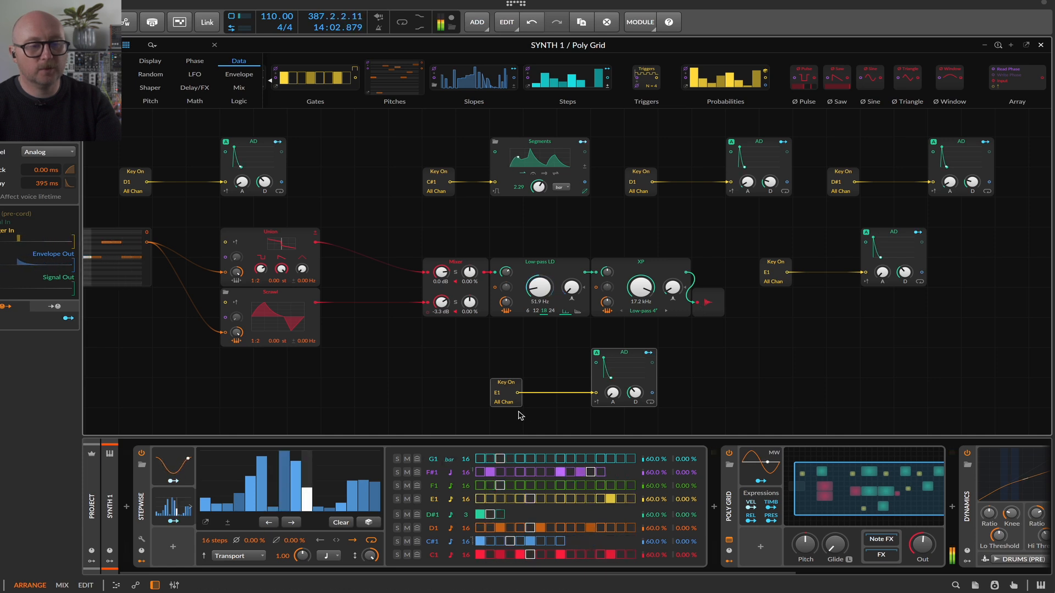
pyautogui.moveTo(498, 392); pyautogui.dragTo(498, 384)
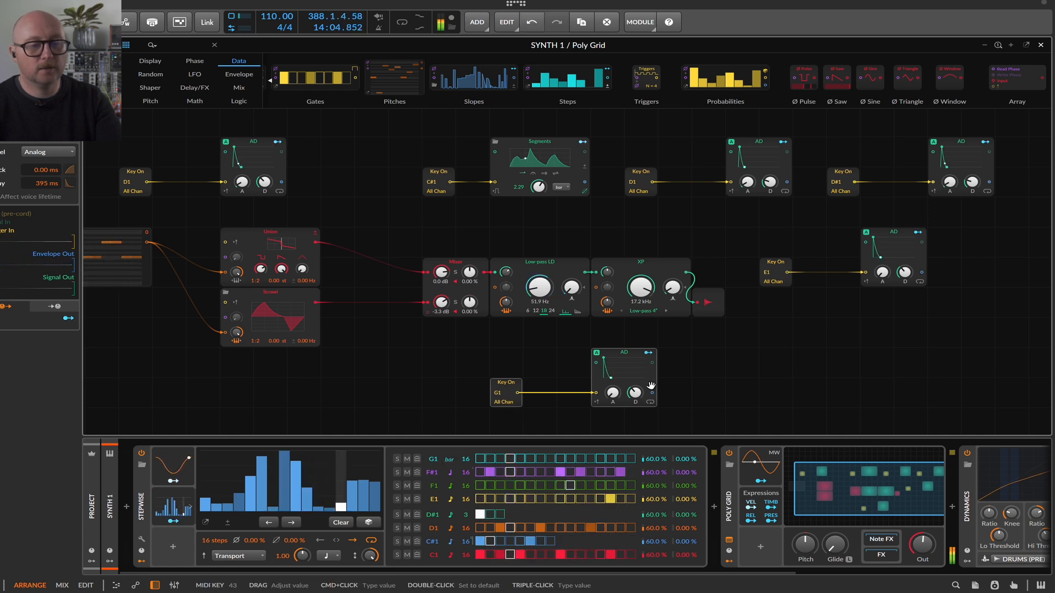
pyautogui.moveTo(613, 392); pyautogui.dragTo(613, 365)
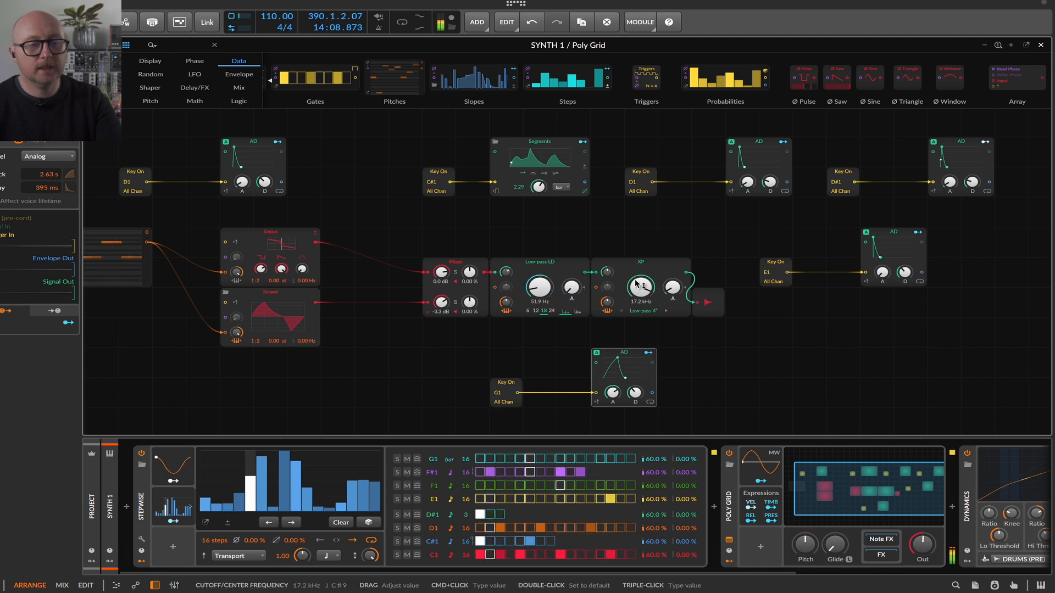
# - Modulate the XP cutoff from the G1 envelope by 129.0 and set the base cutoff to 69.3 Hz
pyautogui.click(648, 353)
pyautogui.moveTo(640, 288); pyautogui.dragTo(643, 385)
pyautogui.click(648, 353)
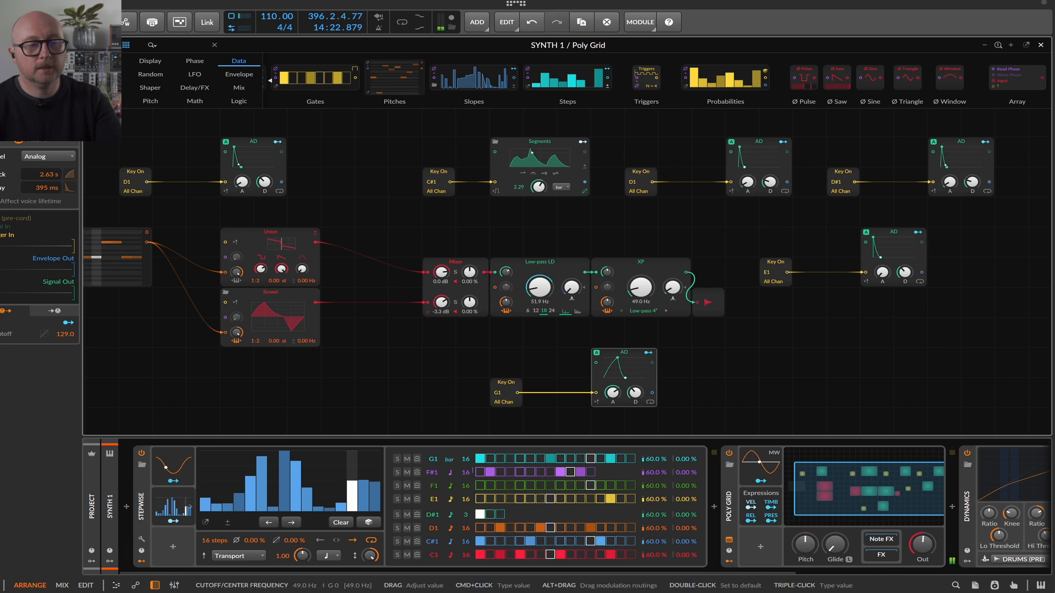
pyautogui.moveTo(641, 288); pyautogui.dragTo(640, 281)
pyautogui.click(648, 353)
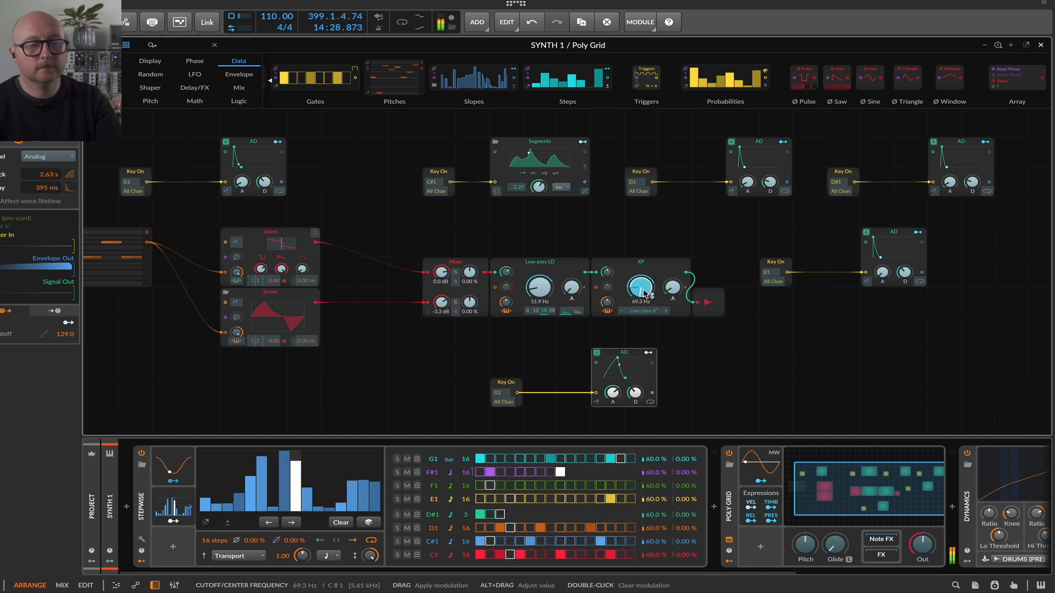
# - Replace the G1 AD envelope with Segments and reshape its curve to start at full level with two smaller humps following
pyautogui.rightClick(625, 358)
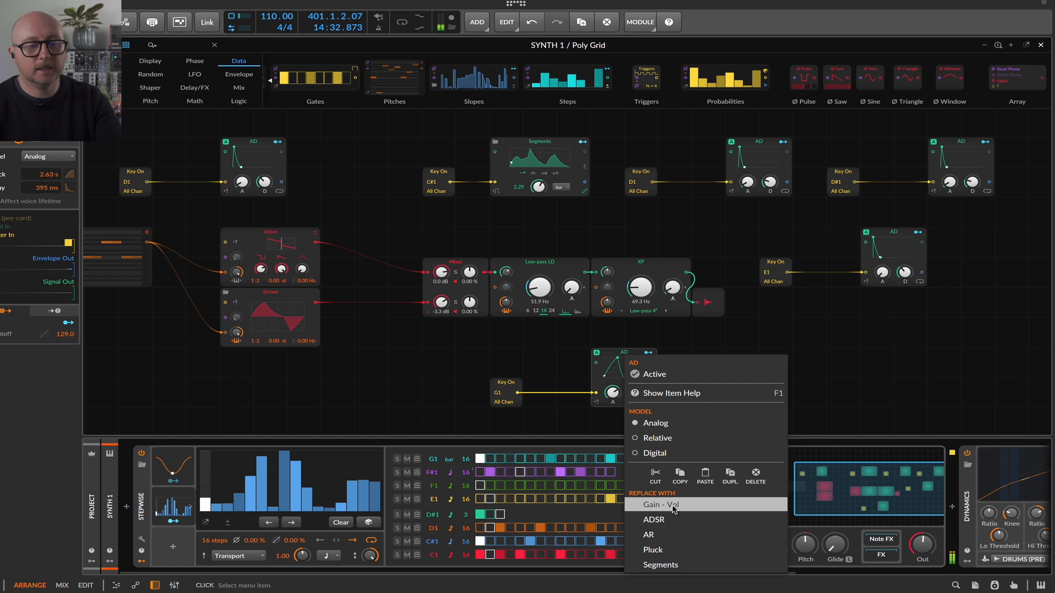
pyautogui.click(661, 566)
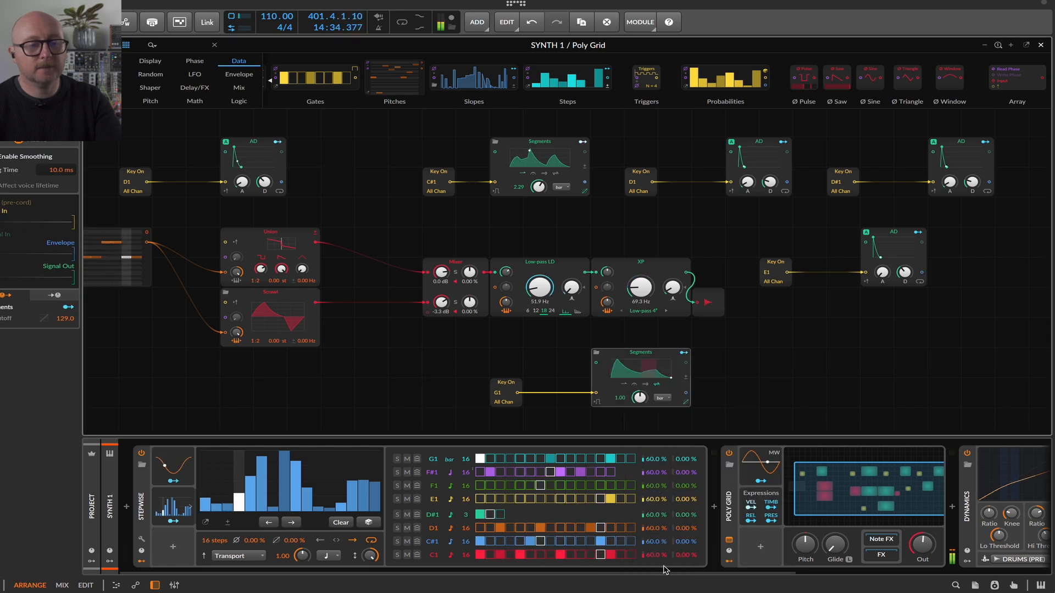
pyautogui.click(618, 374)
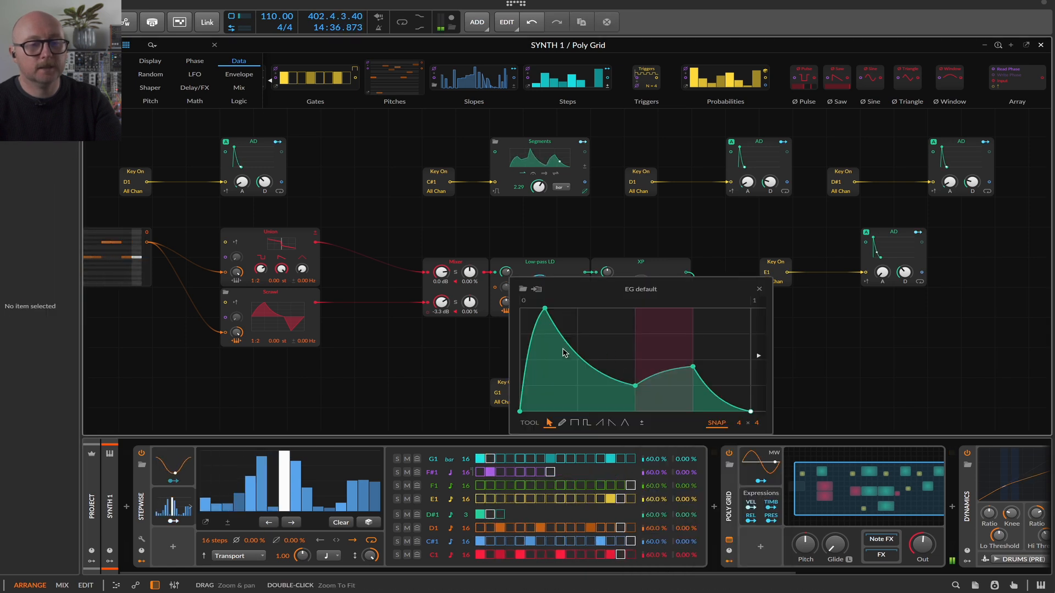
pyautogui.moveTo(545, 309); pyautogui.dragTo(520, 309)
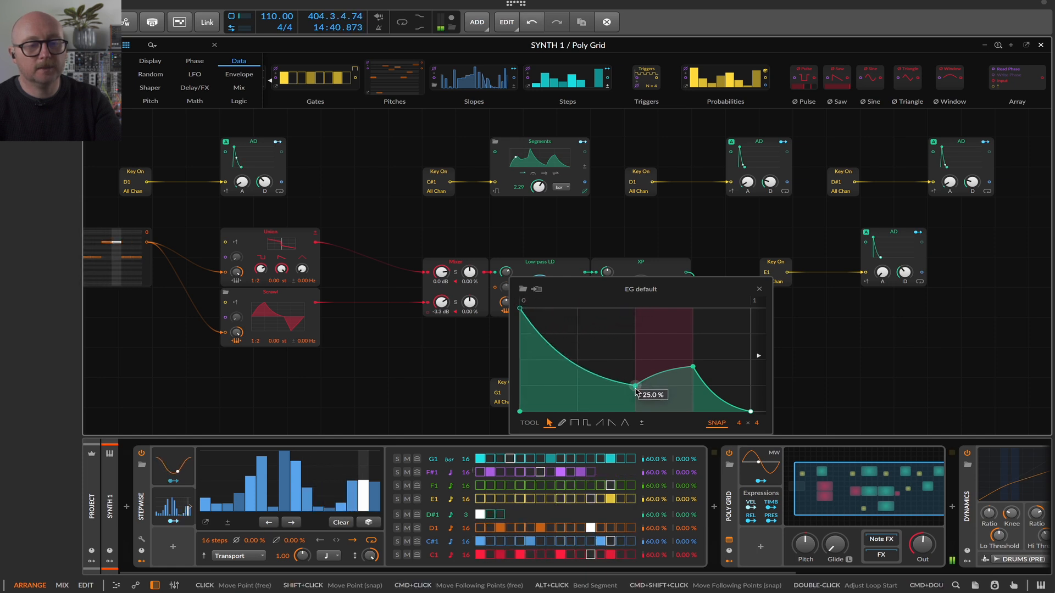
pyautogui.moveTo(635, 388); pyautogui.dragTo(635, 334)
pyautogui.moveTo(692, 366); pyautogui.dragTo(726, 368)
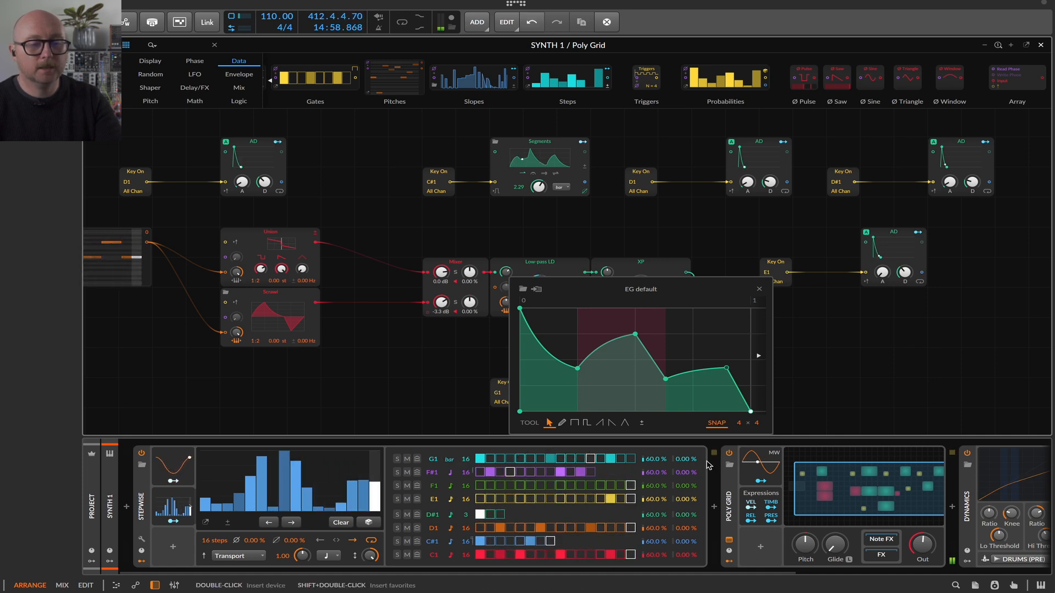
# - Shorten Stepwise's G1 lane to 5 steps, close the curve editor and set the lane's rate to 16th note
pyautogui.moveTo(465, 459)
pyautogui.mouseDown()
pyautogui.moveTo(465, 484)
pyautogui.moveTo(465, 453)
pyautogui.mouseUp()
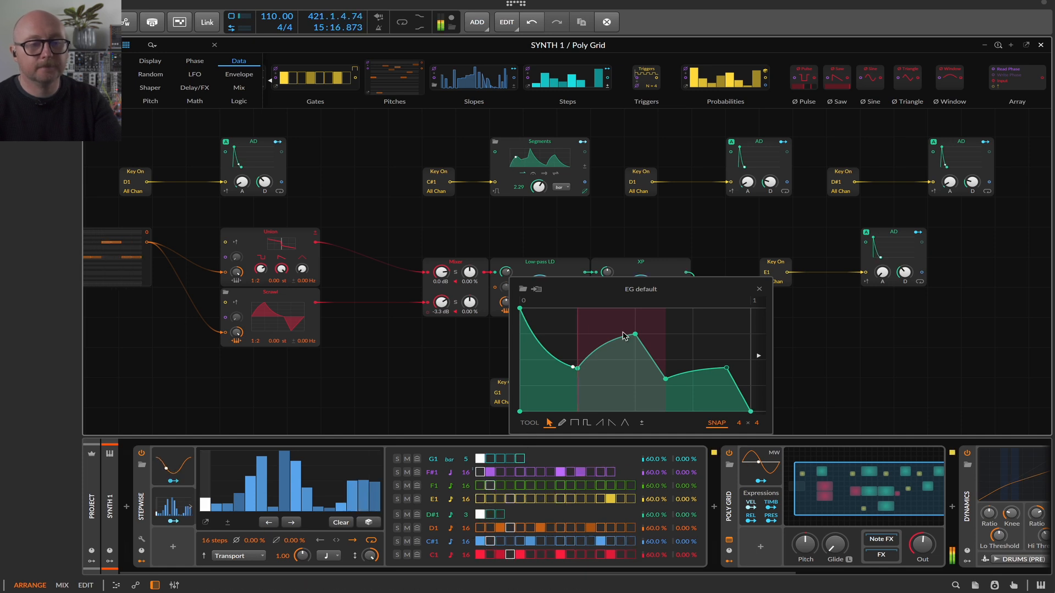
pyautogui.click(760, 288)
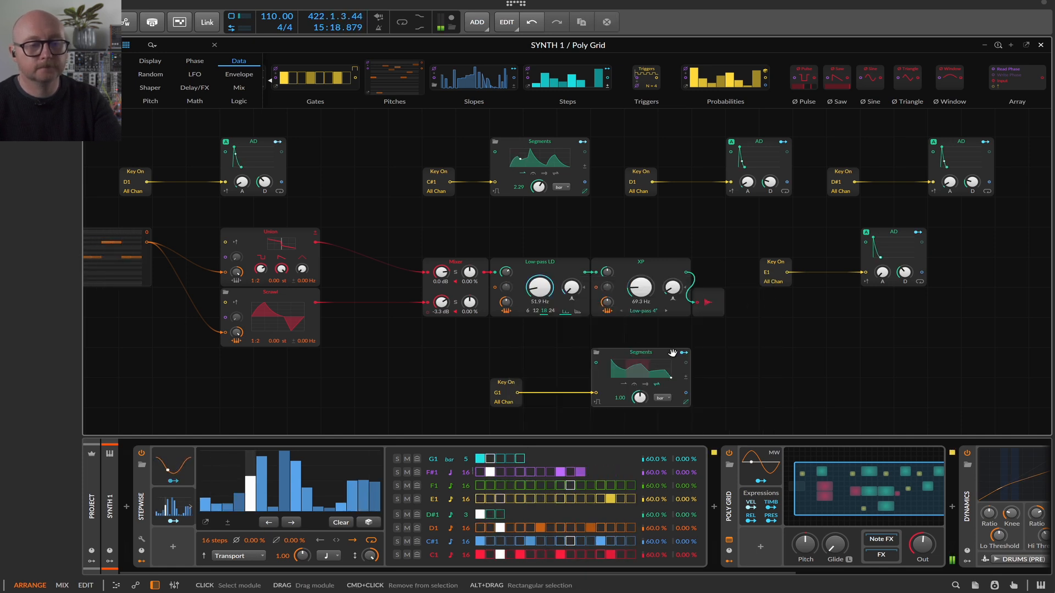
pyautogui.click(508, 391)
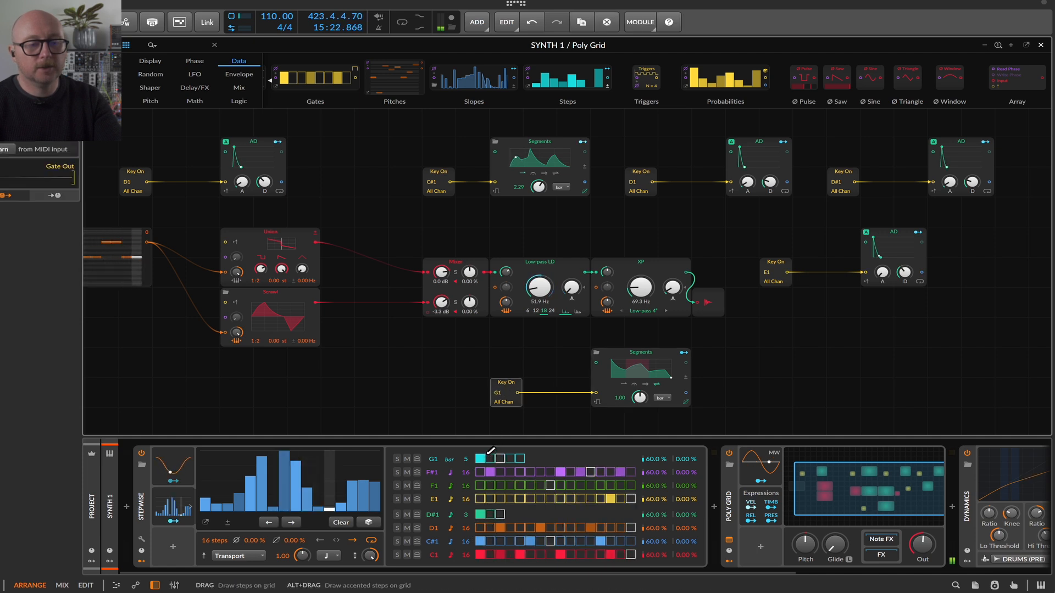
pyautogui.click(448, 459)
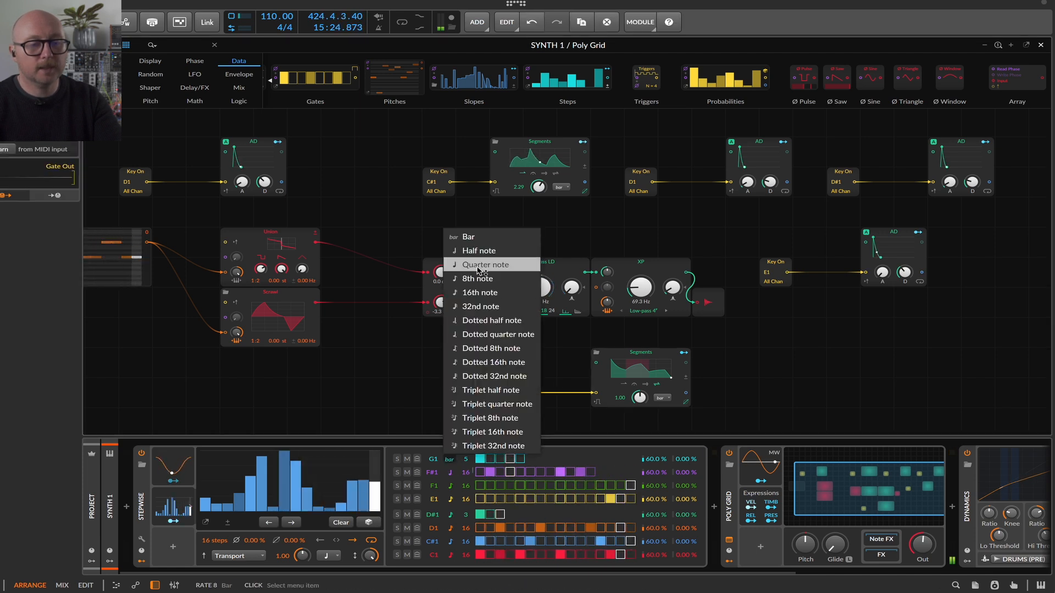
pyautogui.click(481, 297)
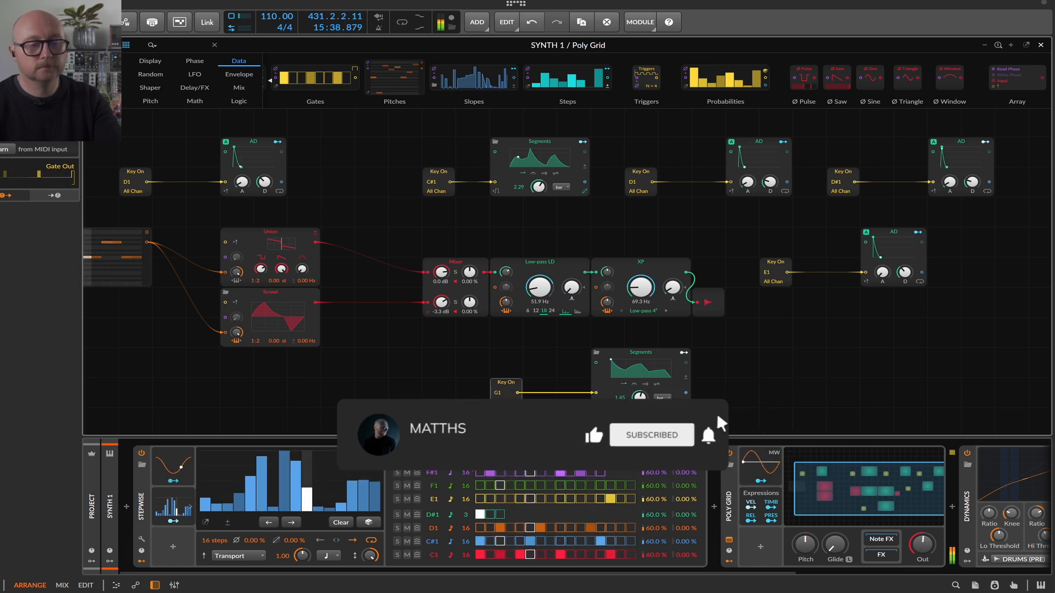
pyautogui.click(450, 459)
pyautogui.click(480, 292)
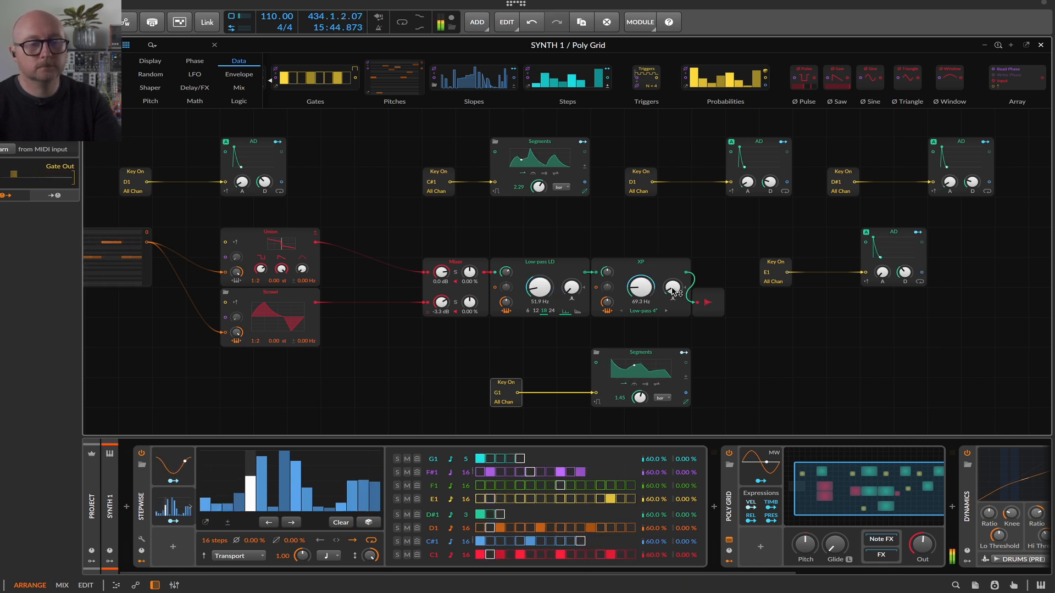
# - Tune the filters, setting the XP cutoff to 41.2 Hz and the Low-pass LD cutoff to 63.5 Hz
pyautogui.moveTo(671, 287); pyautogui.dragTo(641, 296)
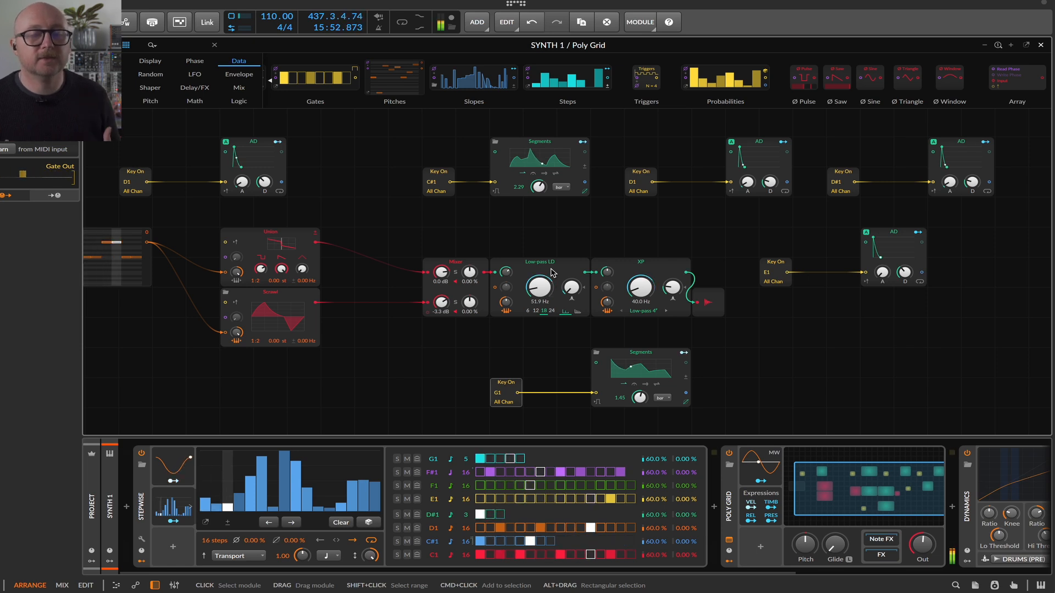
pyautogui.hscroll(-3, 552, 272)
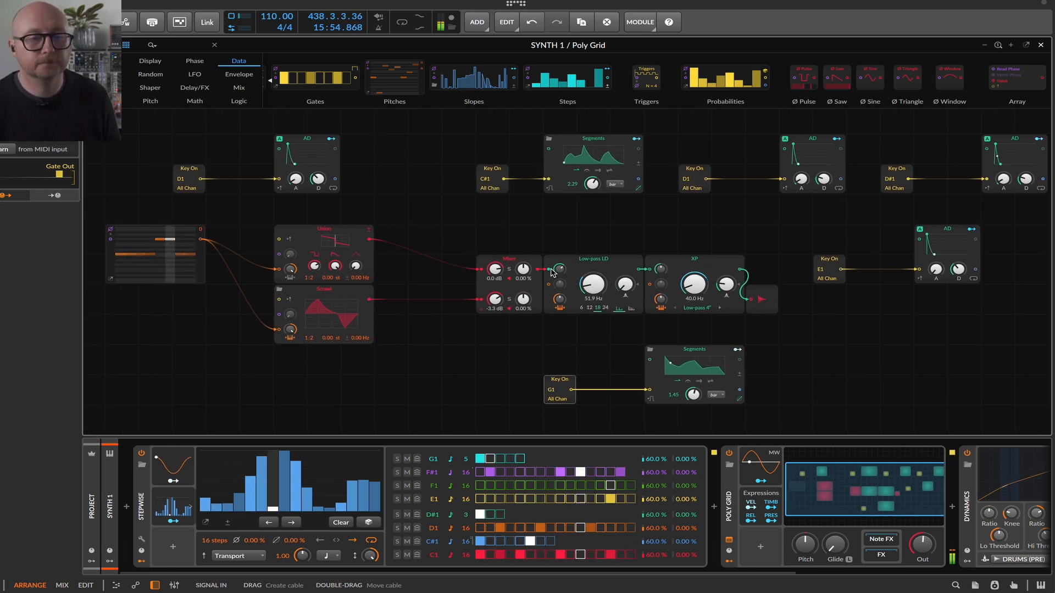
pyautogui.scroll(1, 552, 273)
pyautogui.hscroll(-1, 552, 273)
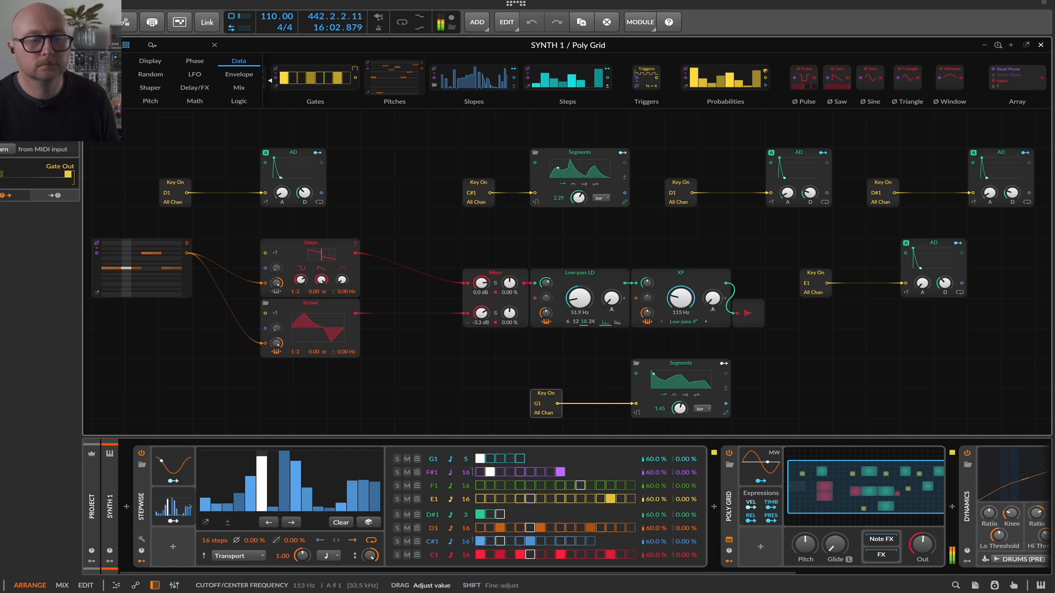
pyautogui.moveTo(680, 298)
pyautogui.mouseDown()
pyautogui.moveTo(681, 276)
pyautogui.moveTo(678, 295)
pyautogui.mouseUp()
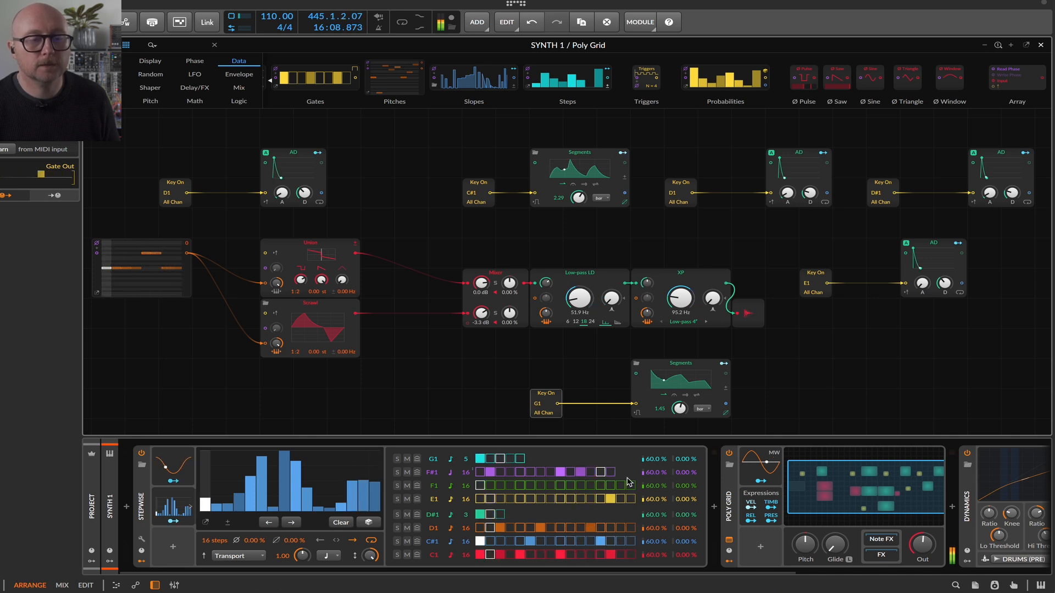
pyautogui.moveTo(699, 297); pyautogui.dragTo(699, 308)
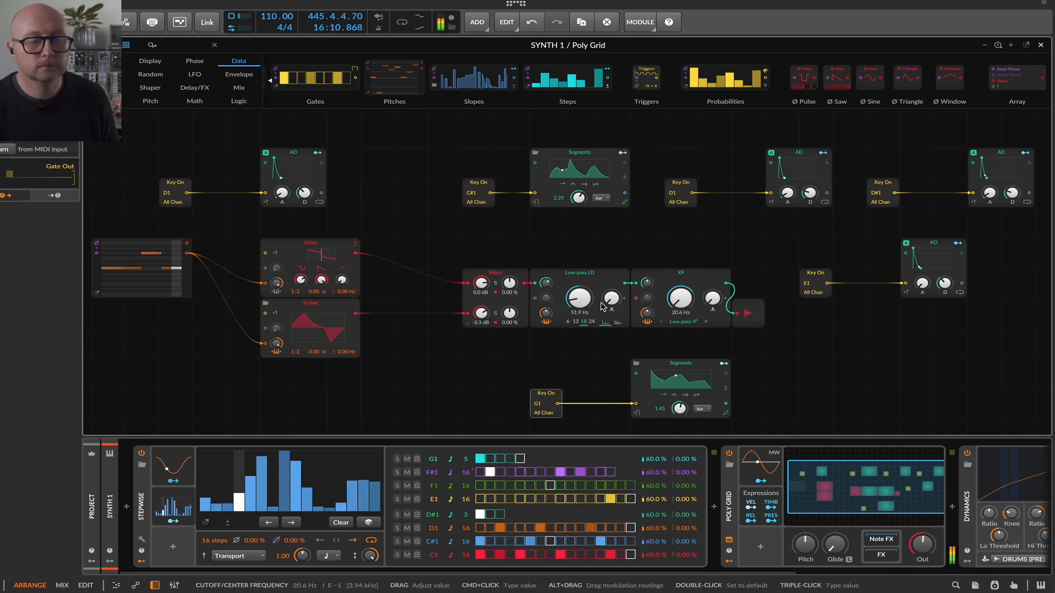
pyautogui.moveTo(578, 299)
pyautogui.mouseDown()
pyautogui.moveTo(579, 273)
pyautogui.moveTo(578, 299)
pyautogui.mouseUp()
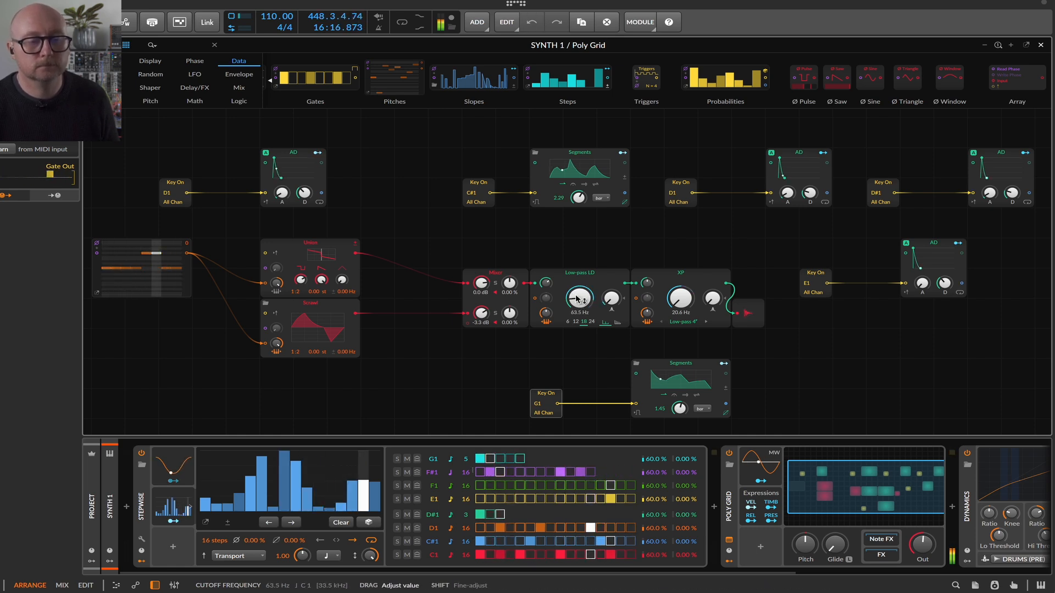
pyautogui.hscroll(6, 643, 540)
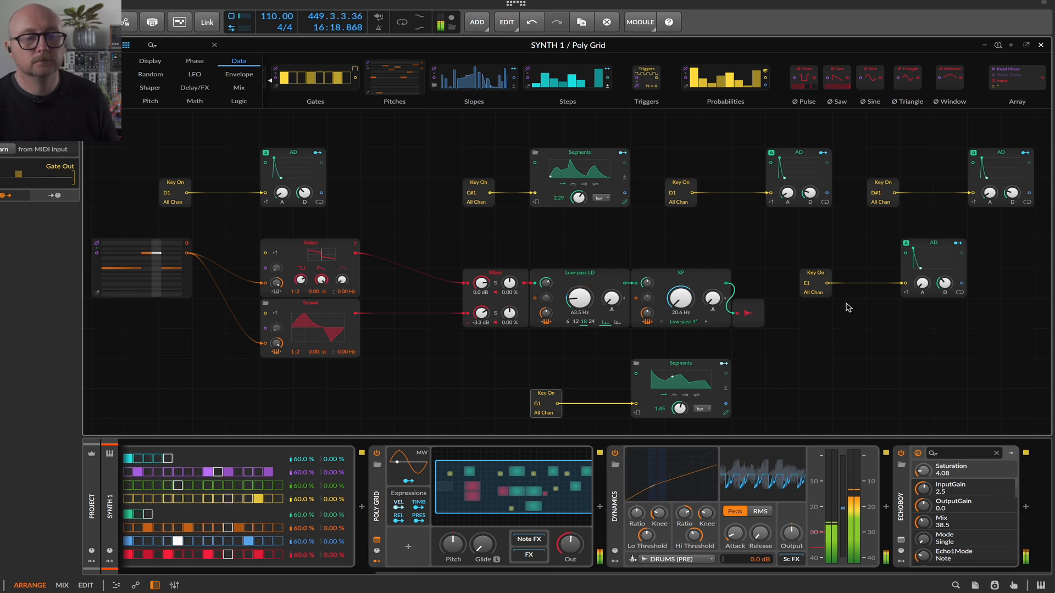
pyautogui.hscroll(-6, 600, 486)
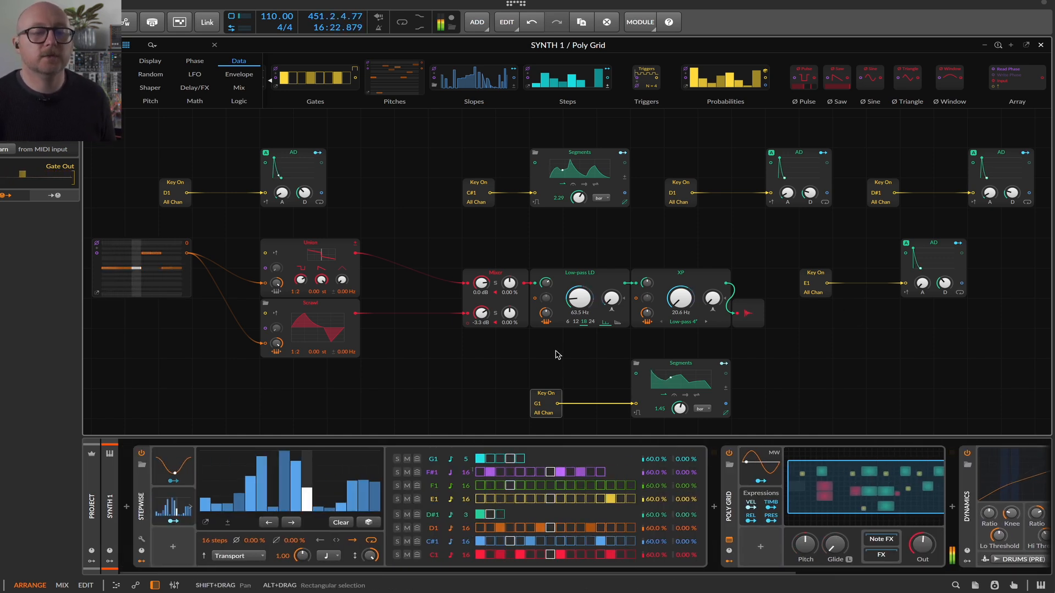
pyautogui.moveTo(680, 298)
pyautogui.mouseDown()
pyautogui.moveTo(680, 269)
pyautogui.moveTo(680, 303)
pyautogui.mouseUp()
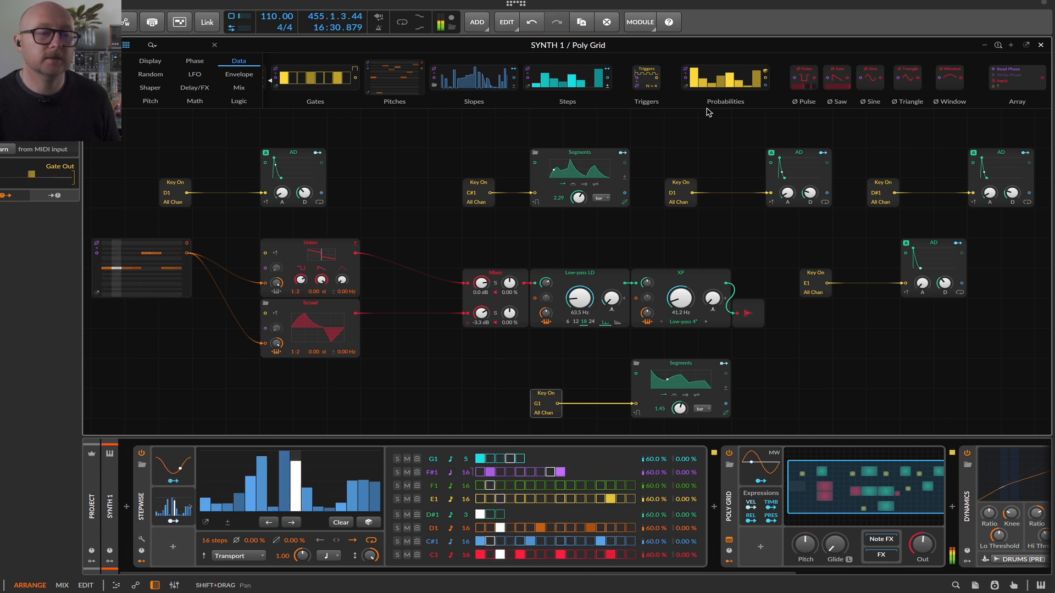
# - Select the D1 Key On and AD pair driving the first envelope, and add an Accents module above it
pyautogui.moveTo(386, 146); pyautogui.dragTo(223, 201)
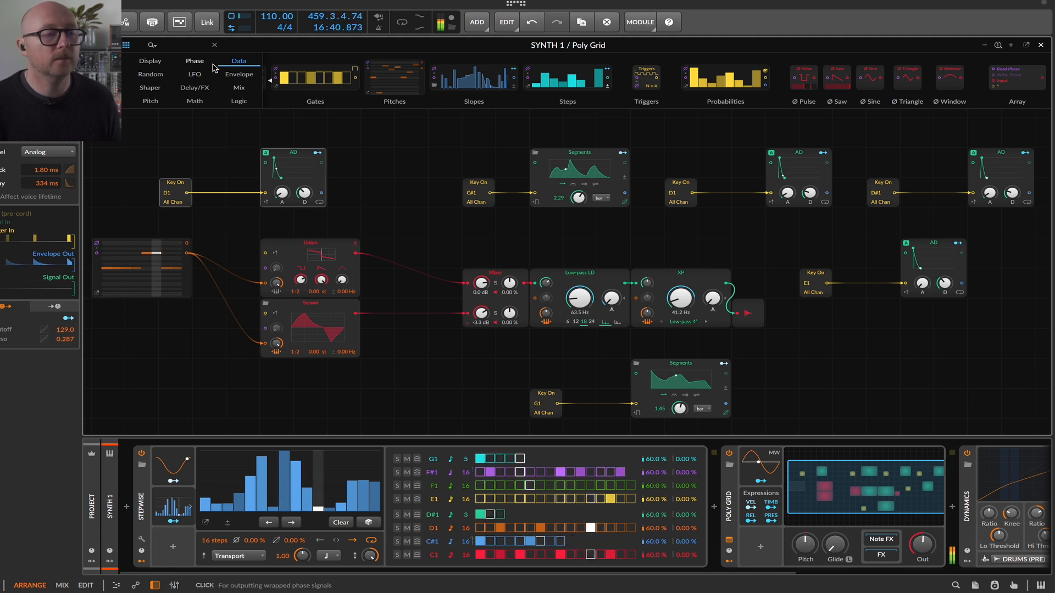
pyautogui.scroll(1, 410, 82)
pyautogui.moveTo(356, 71); pyautogui.dragTo(386, 124)
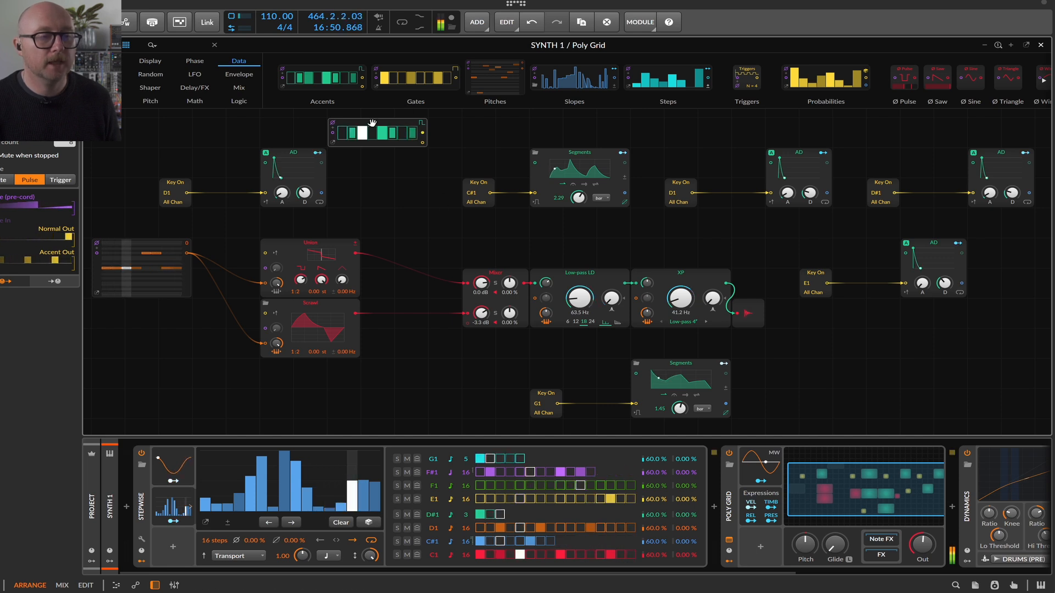
# - Fill all eight steps of the Accents module with a mix of normal and accented steps, and move the module slightly closer to the C#1 Segments
pyautogui.moveTo(396, 135); pyautogui.dragTo(506, 135)
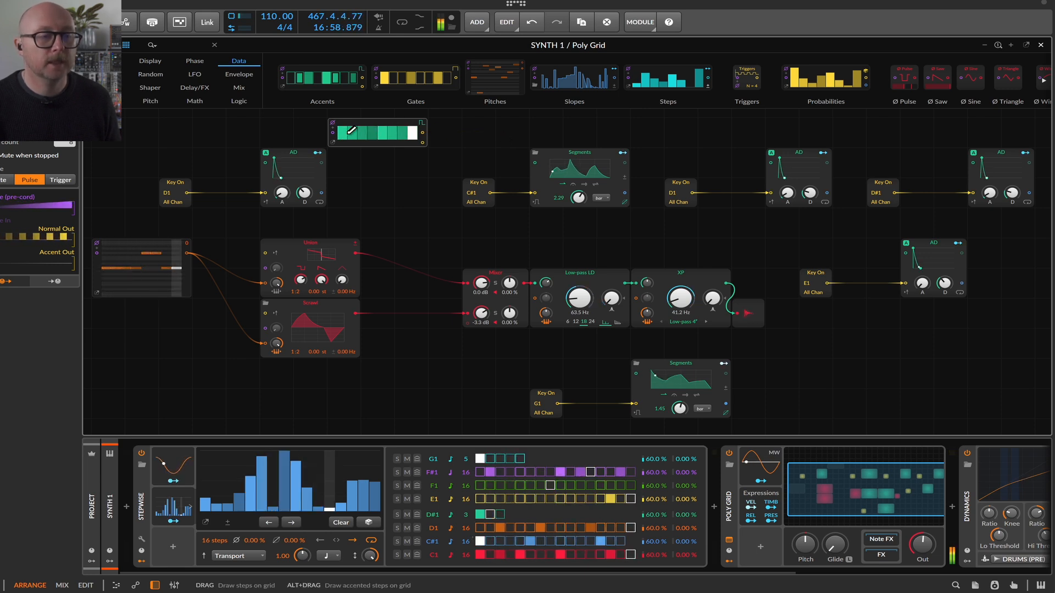
pyautogui.moveTo(352, 130)
pyautogui.mouseDown()
pyautogui.moveTo(406, 129)
pyautogui.moveTo(454, 155)
pyautogui.moveTo(520, 141)
pyautogui.mouseUp()
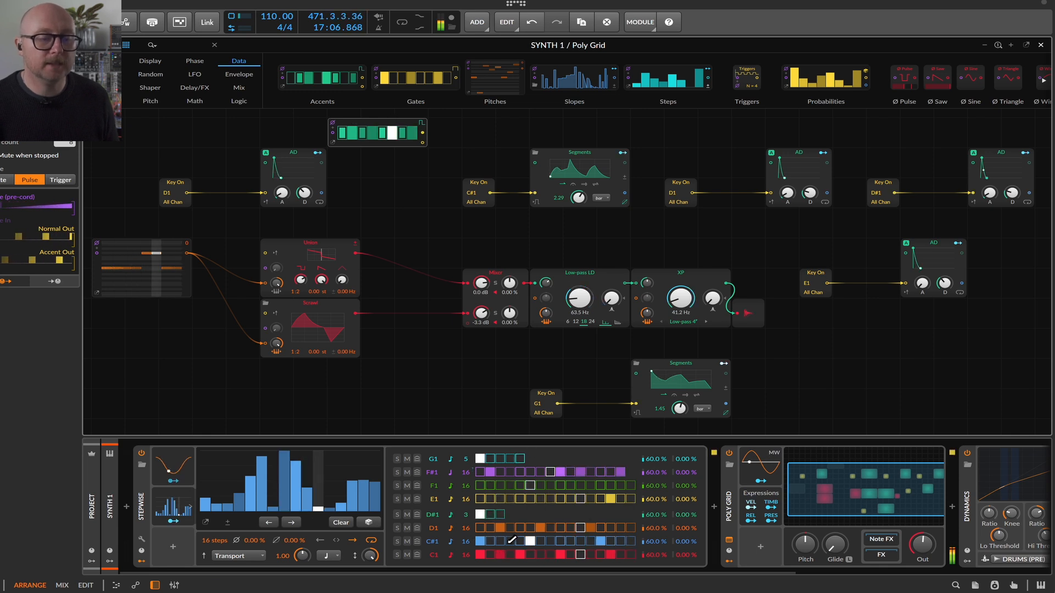
pyautogui.moveTo(375, 122); pyautogui.dragTo(423, 156)
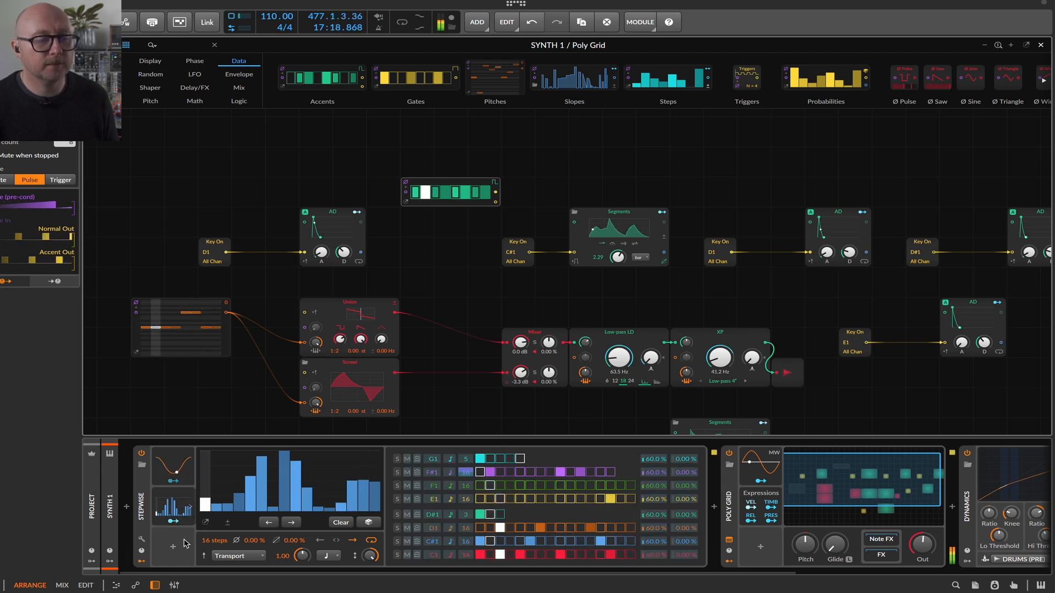
pyautogui.click(451, 183)
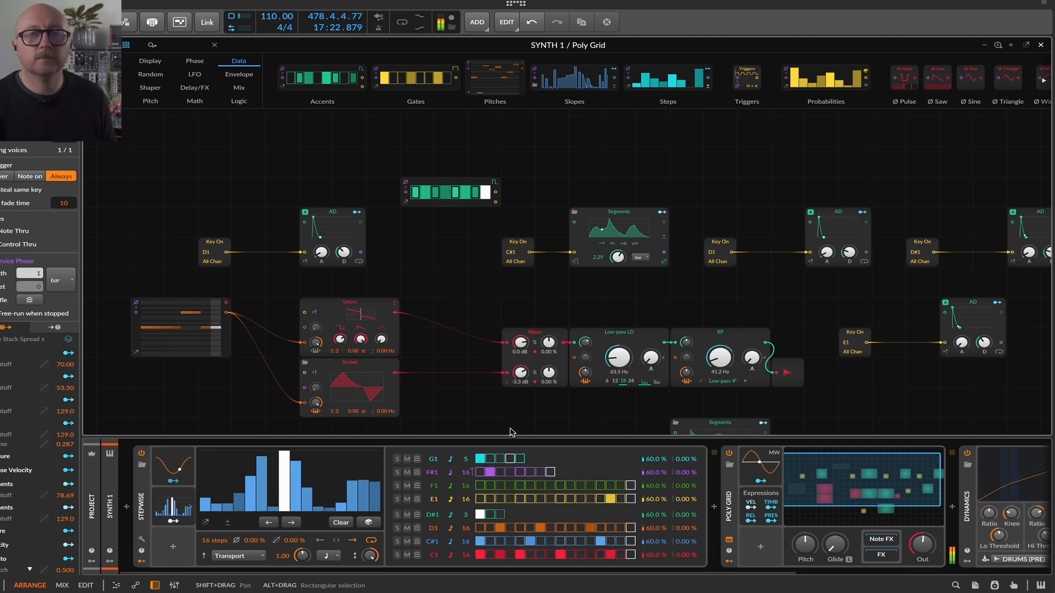
pyautogui.click(456, 183)
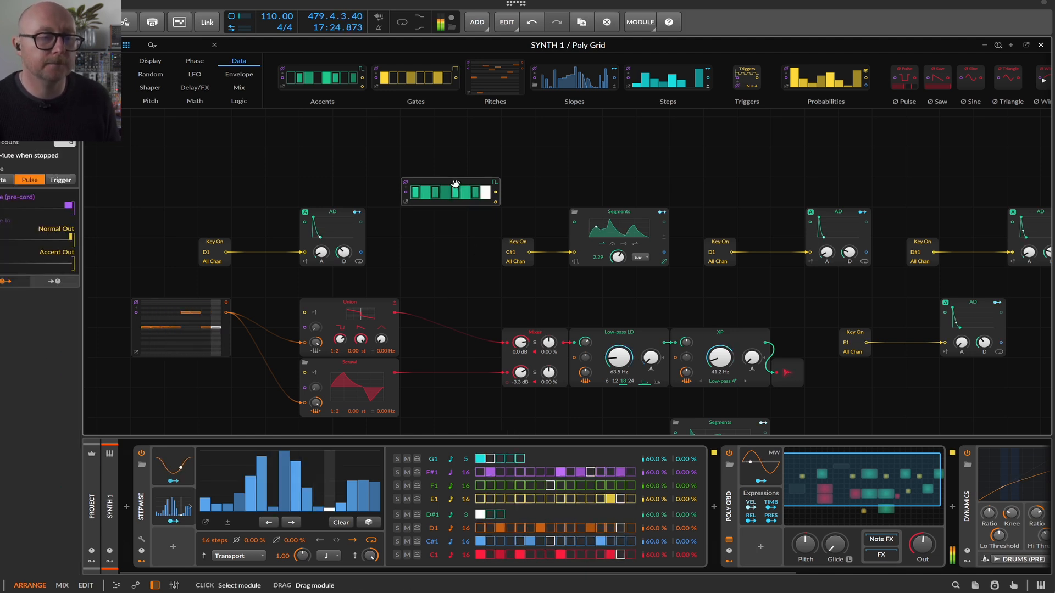
pyautogui.moveTo(455, 184)
pyautogui.mouseDown()
pyautogui.moveTo(525, 154)
pyautogui.moveTo(492, 154)
pyautogui.moveTo(465, 178)
pyautogui.moveTo(466, 195)
pyautogui.mouseUp()
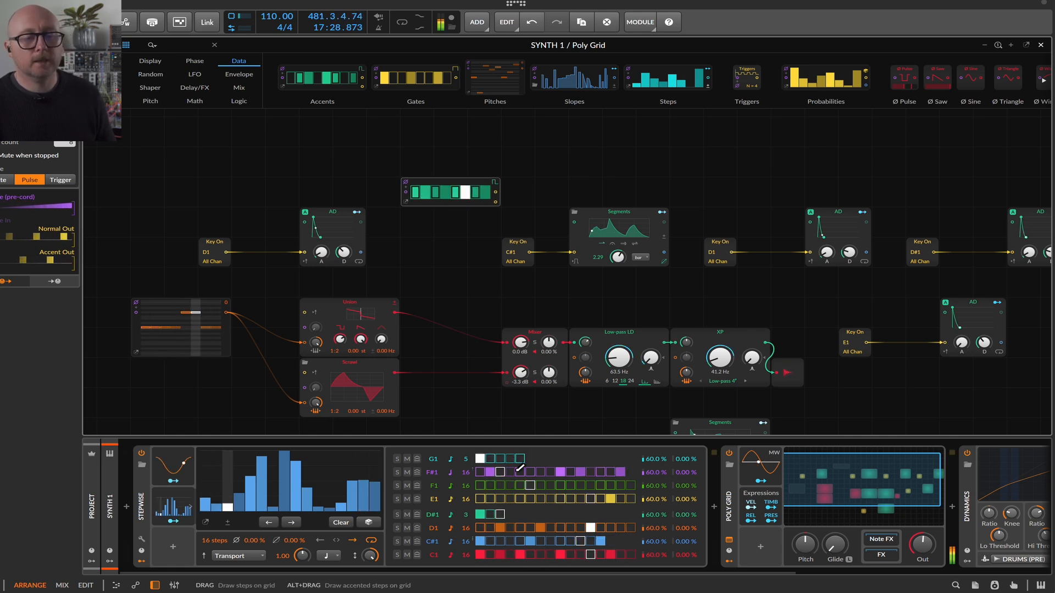
# - Raise both filter cutoffs, setting the Low-pass LD to 165 Hz and the XP to 208 Hz
pyautogui.scroll(-3, 600, 251)
pyautogui.hscroll(3, 600, 252)
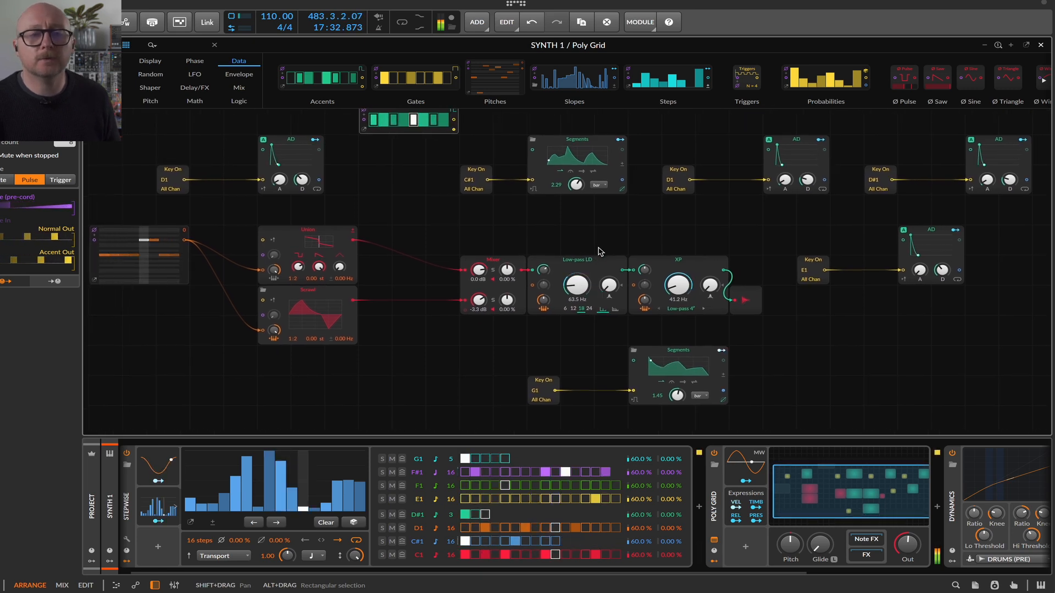
pyautogui.hscroll(-1, 600, 252)
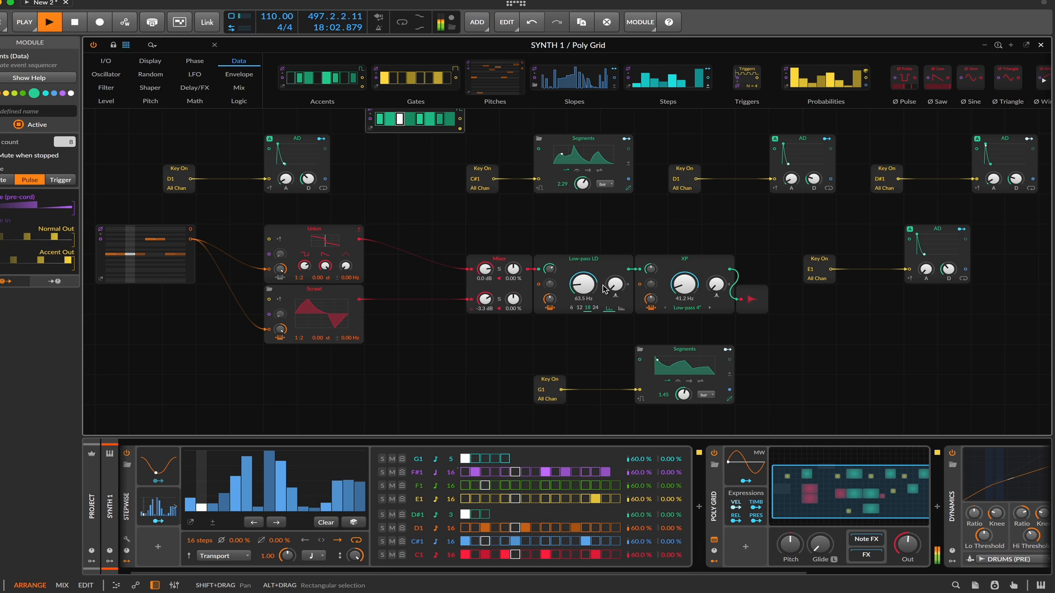
pyautogui.moveTo(584, 290); pyautogui.dragTo(584, 272)
pyautogui.moveTo(691, 291); pyautogui.dragTo(691, 267)
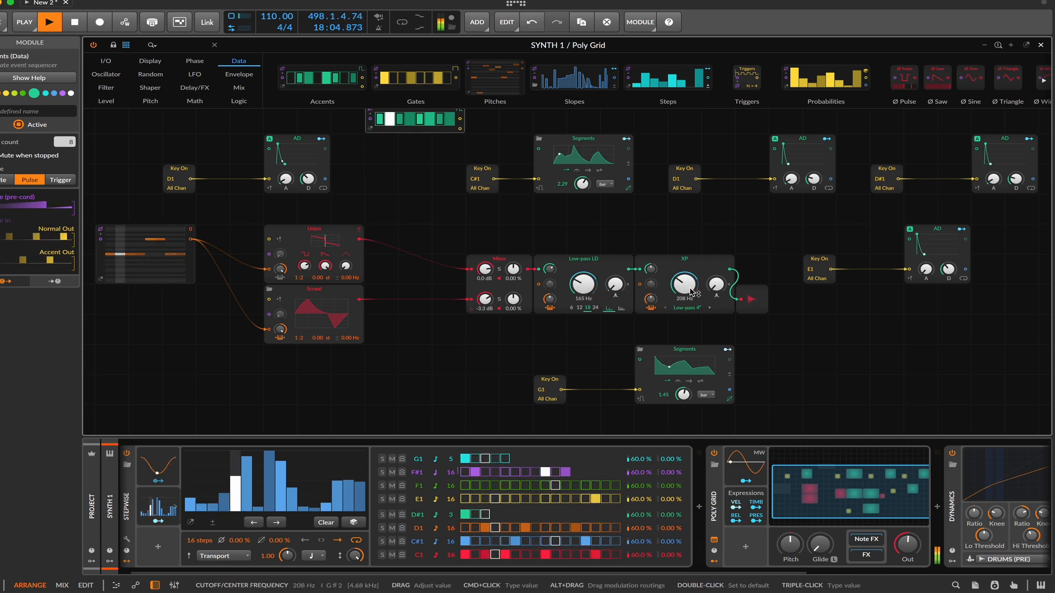